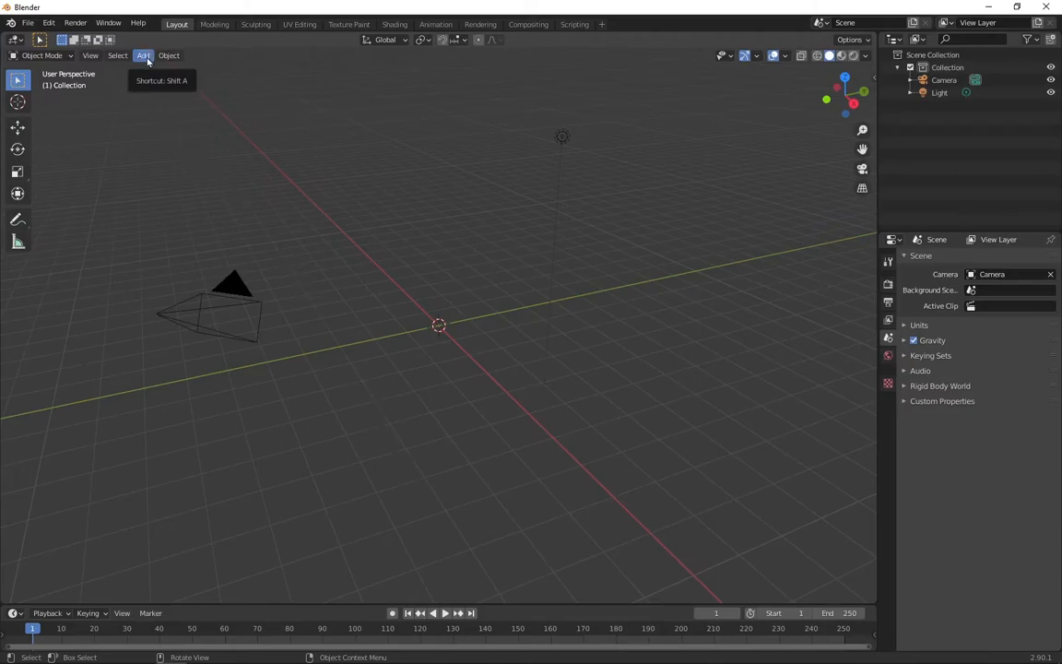
Add a monkey mesh at the world origin and look at it in the front orthographic view
left_click(145, 56)
mouse_move(151, 71)
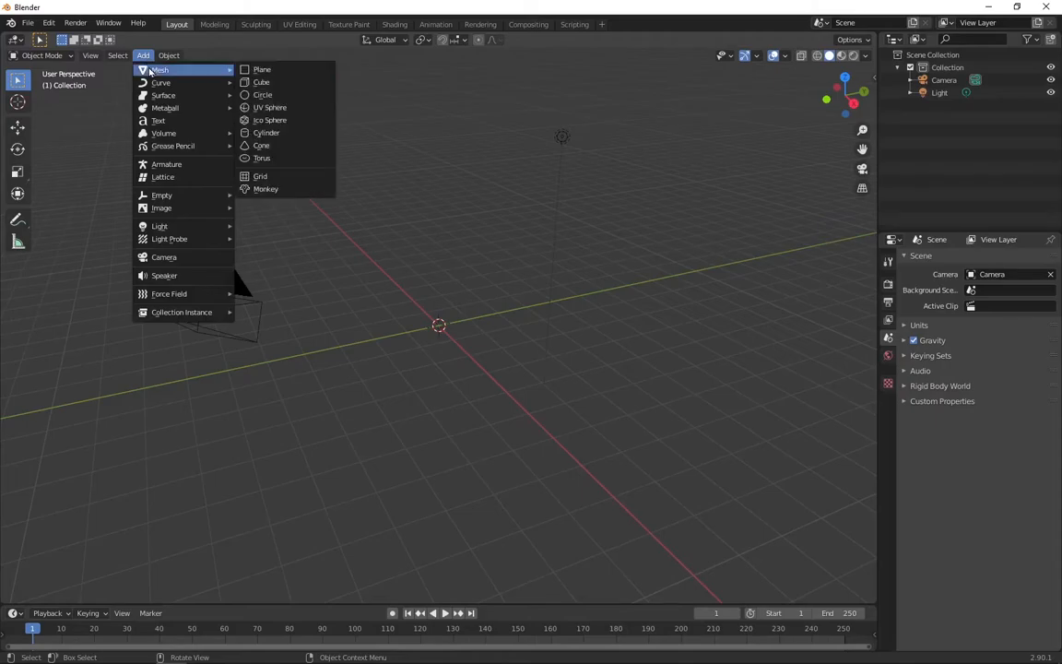
left_click(287, 189)
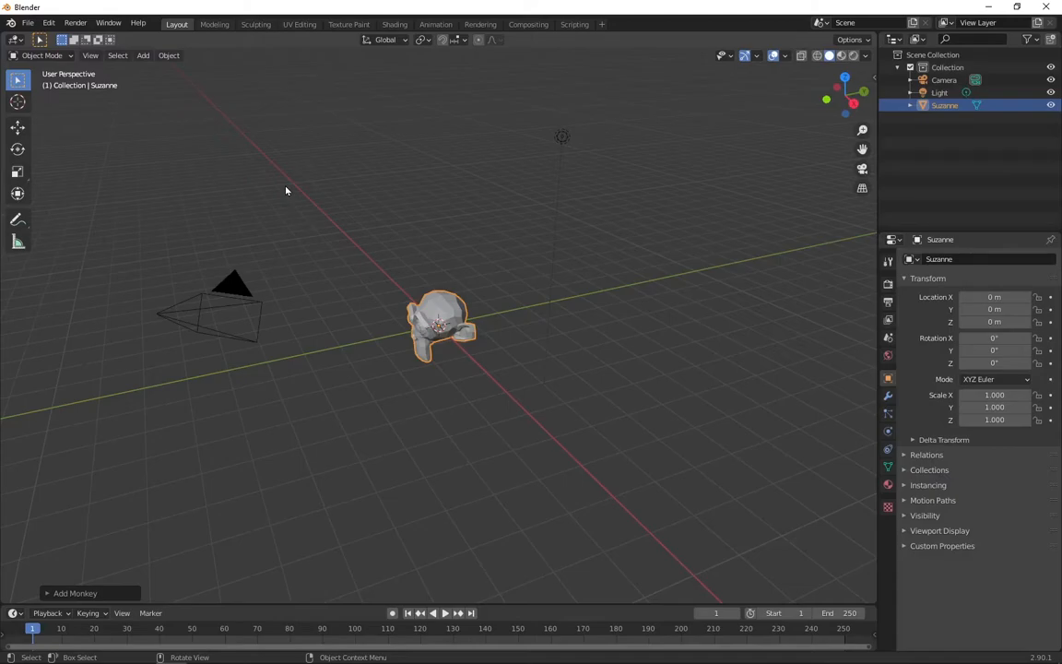
key("KP_1")
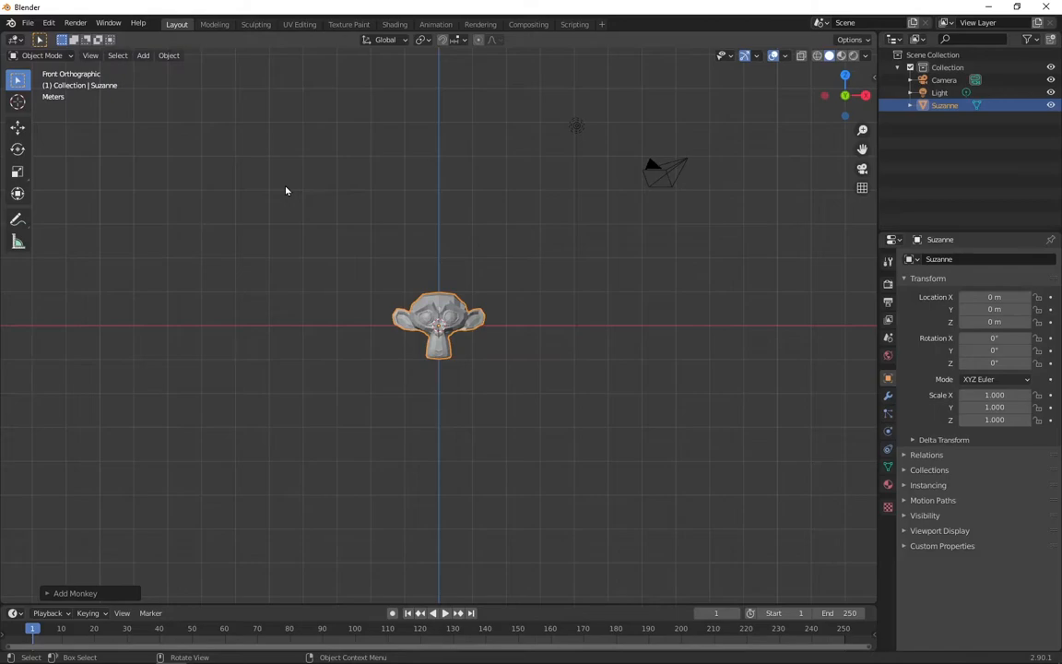
Duplicate the monkey and place the copy about 3.15 m away along negative X
left_click(174, 58)
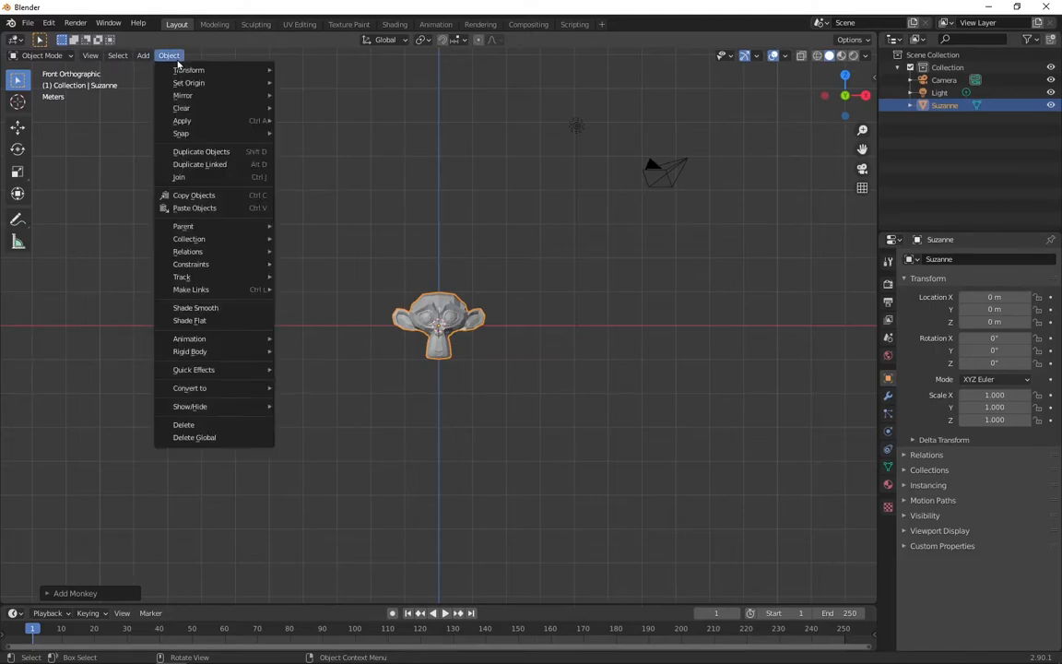
left_click(236, 152)
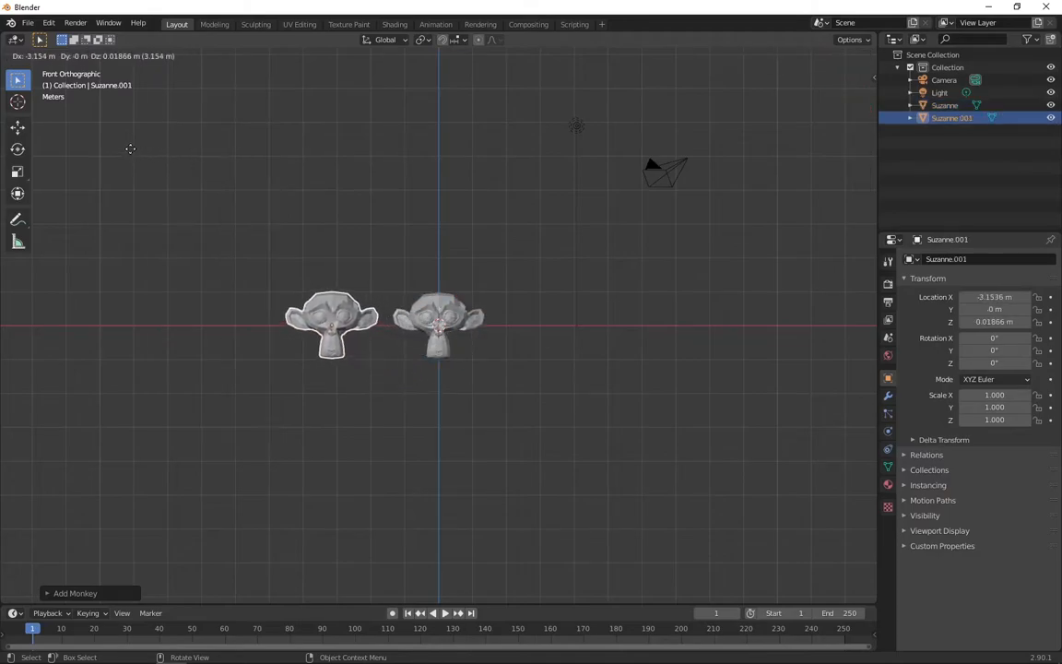
left_click(130, 149)
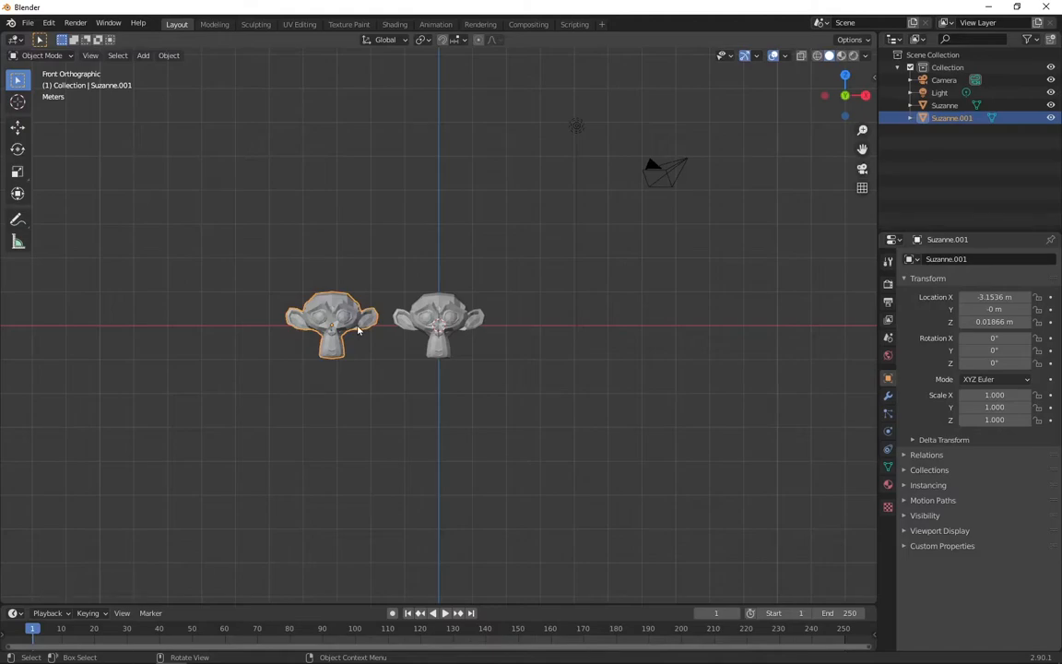
Apply Shade Smooth to the original monkey at the origin
scroll(359, 330, "up", 5)
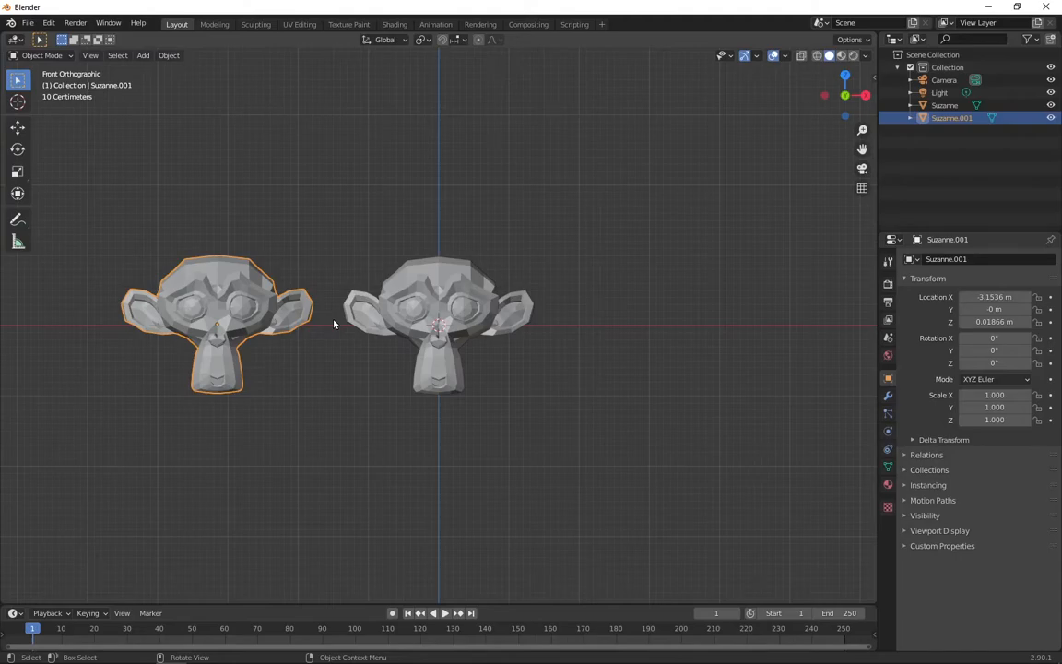
middle_click_drag(334, 323, 477, 342, "shift")
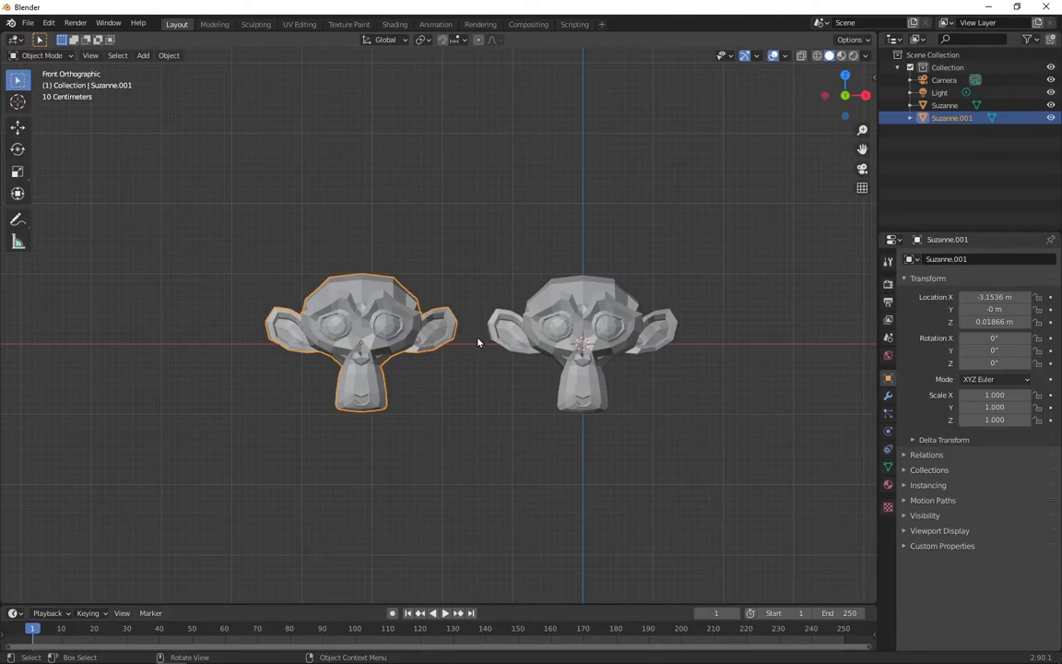
left_click(565, 330)
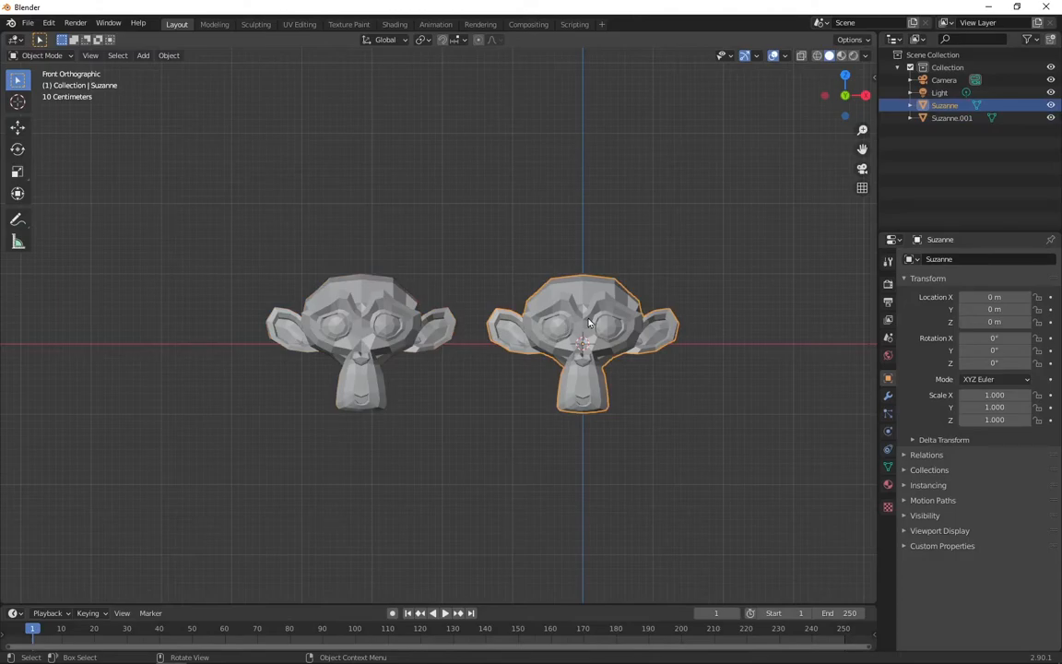
left_click(64, 56)
left_click(59, 53)
right_click(582, 305)
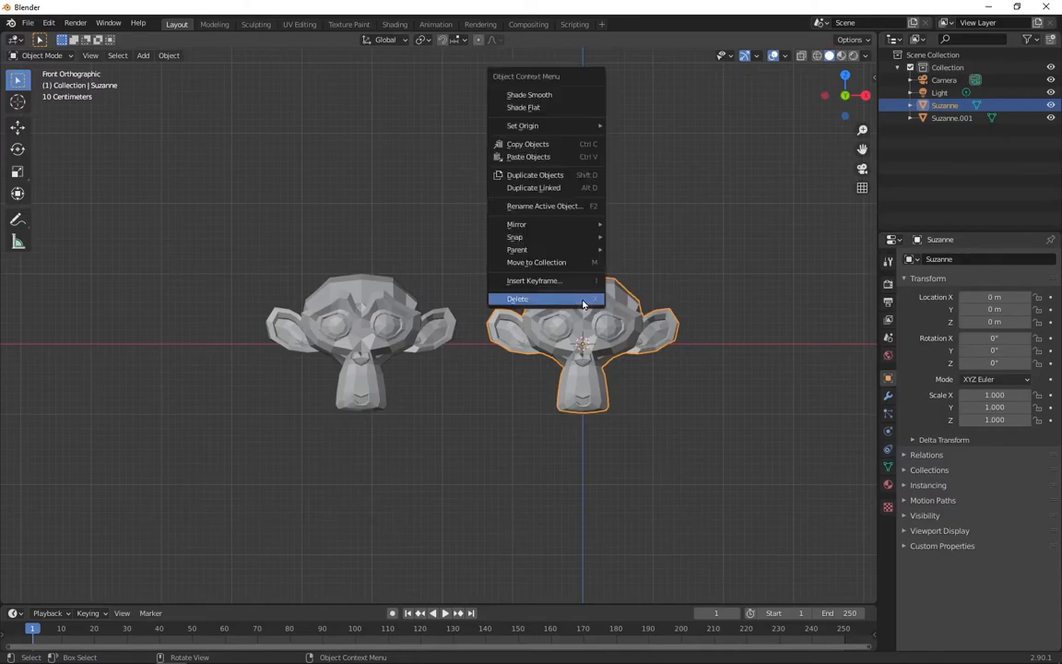
left_click(566, 96)
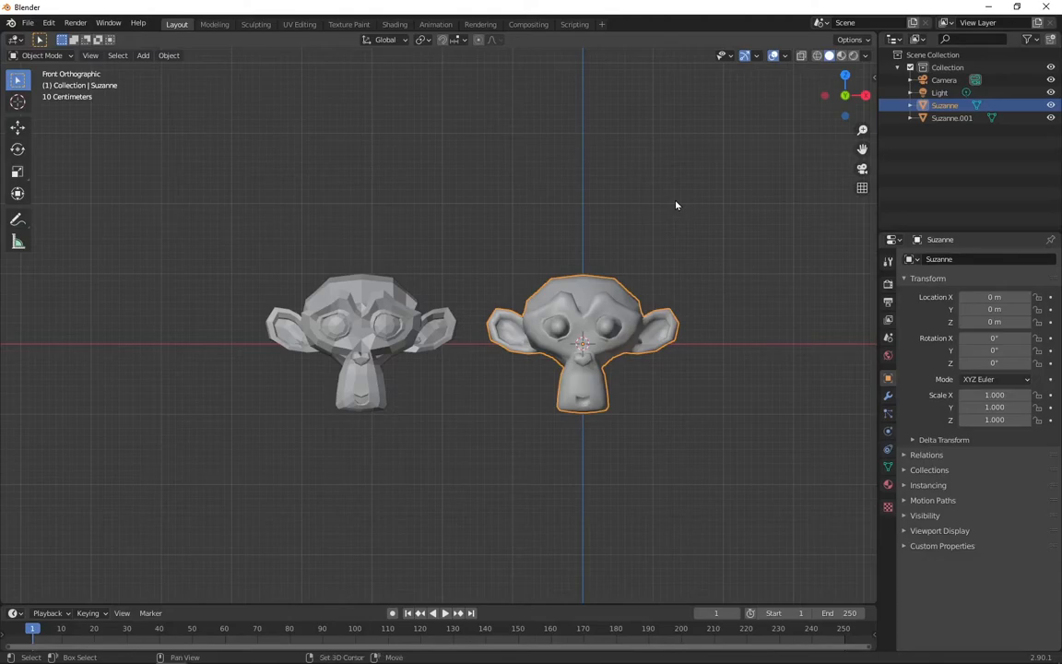
Duplicate the smooth-shaded monkey and place the copy about 2.96 m away along positive X
key("shift+d")
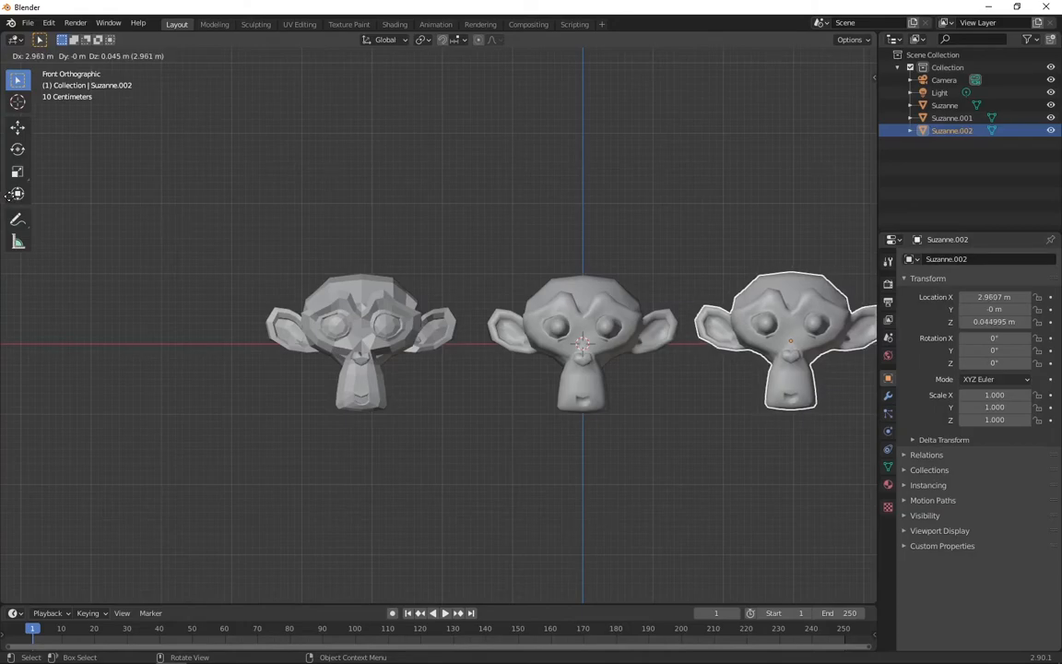
left_click(11, 194)
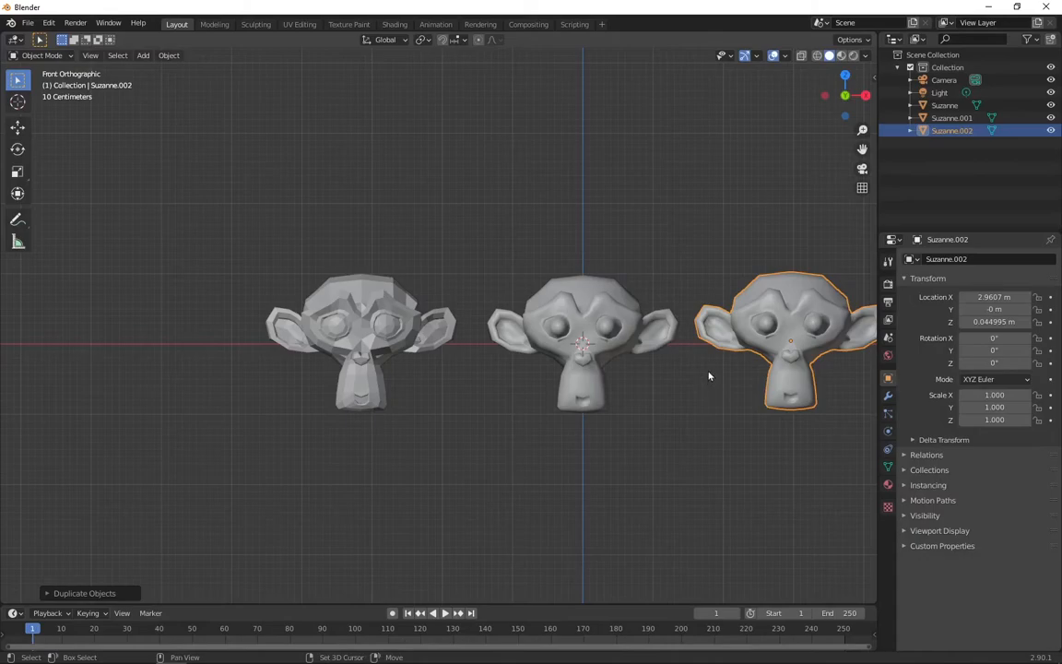
middle_click_drag(701, 373, 589, 389, "shift")
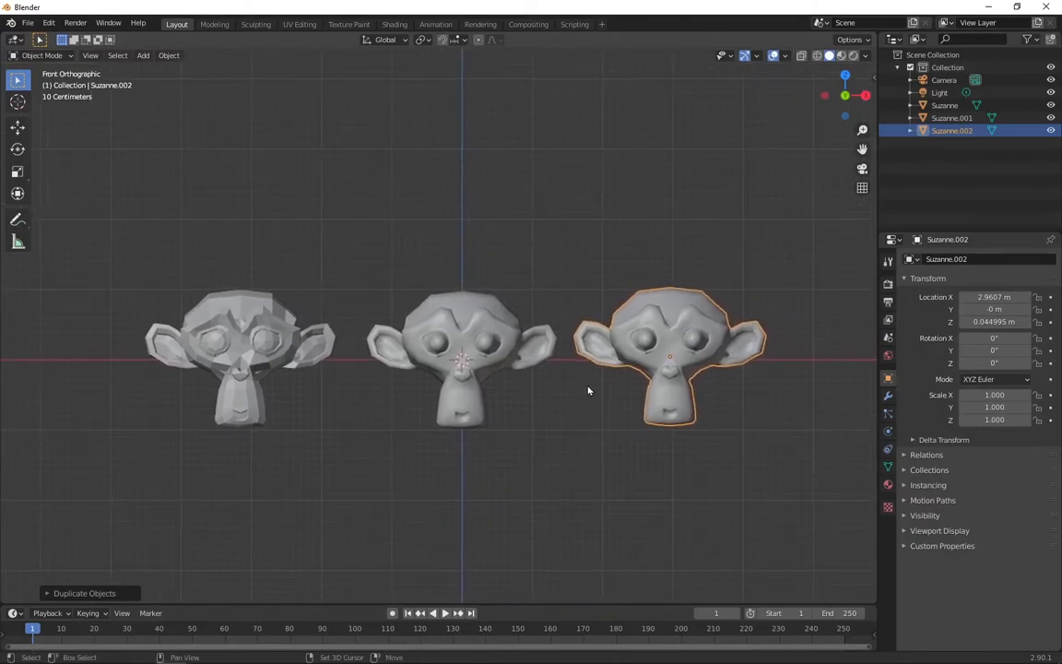
left_click(588, 391)
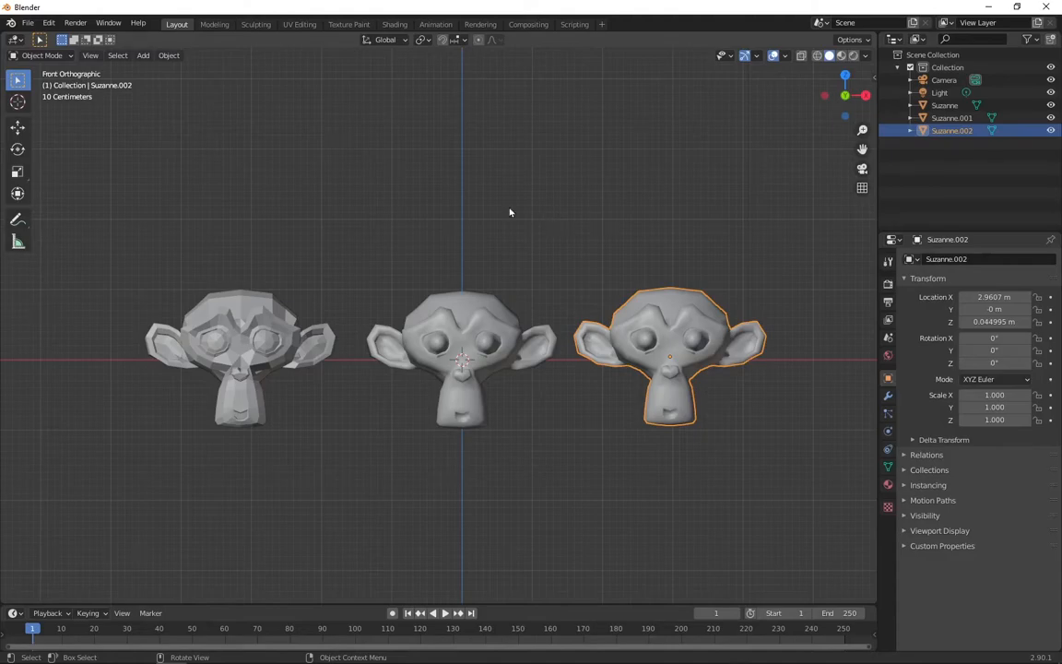
Turn off Lock Object Modes so that objects can be selected across different modes
left_click(58, 29)
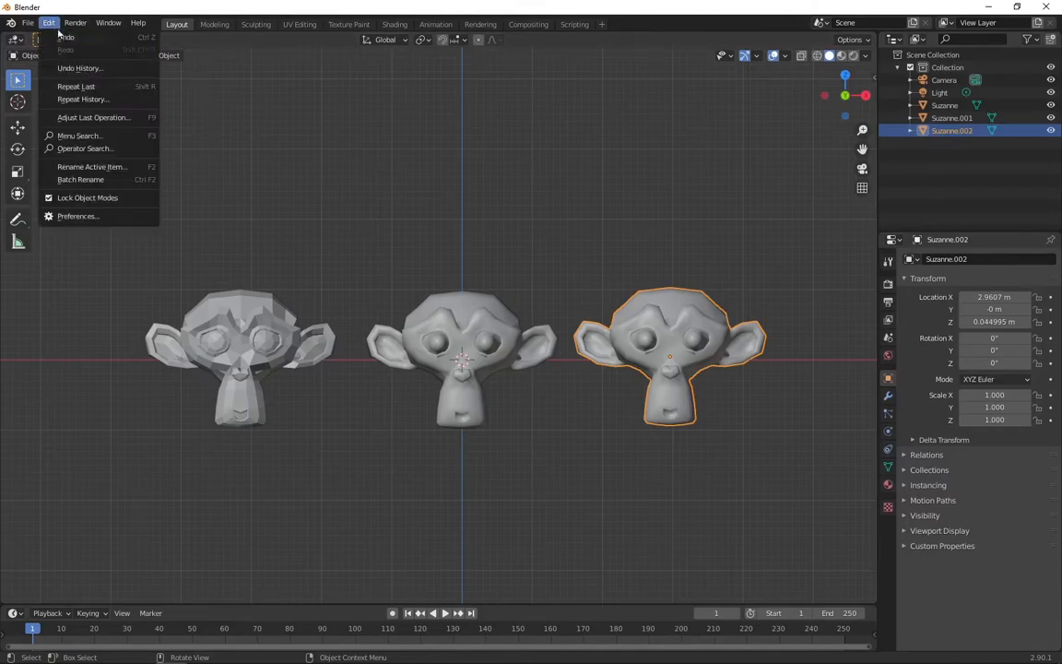
left_click(136, 198)
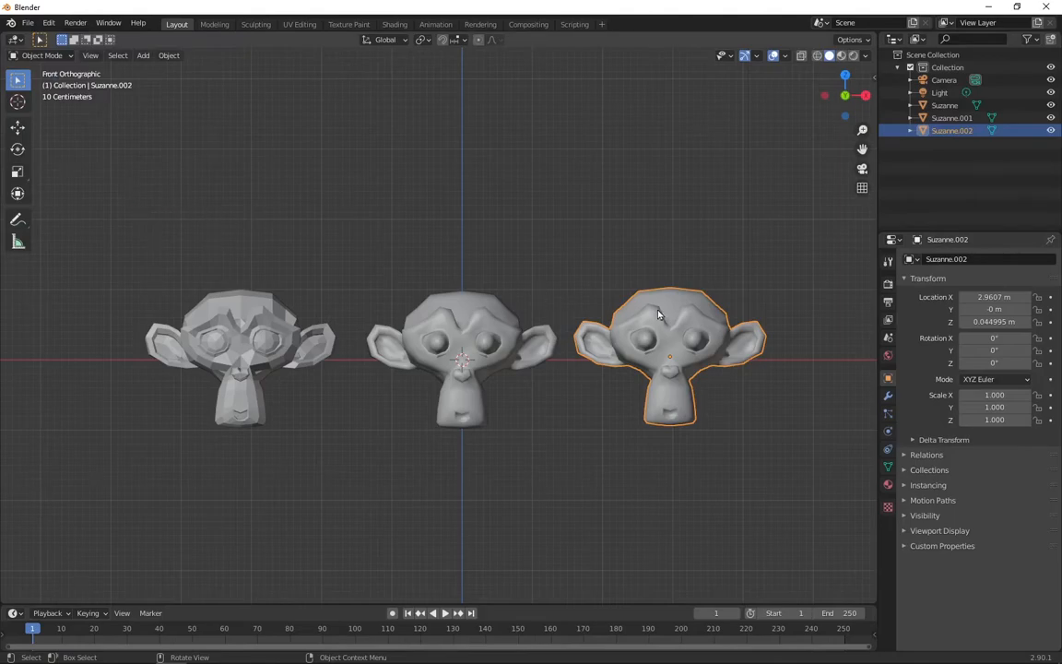
Put all three monkeys into Sculpt Mode one by one: the right copy, the middle original and the flat-shaded left copy
left_click(70, 56)
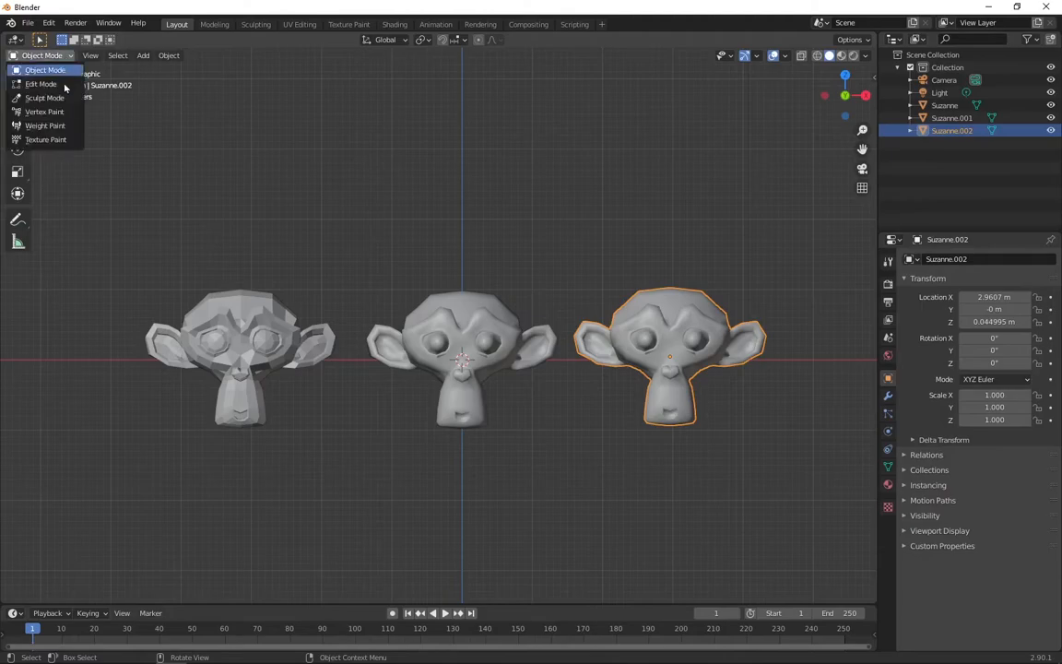
left_click(45, 97)
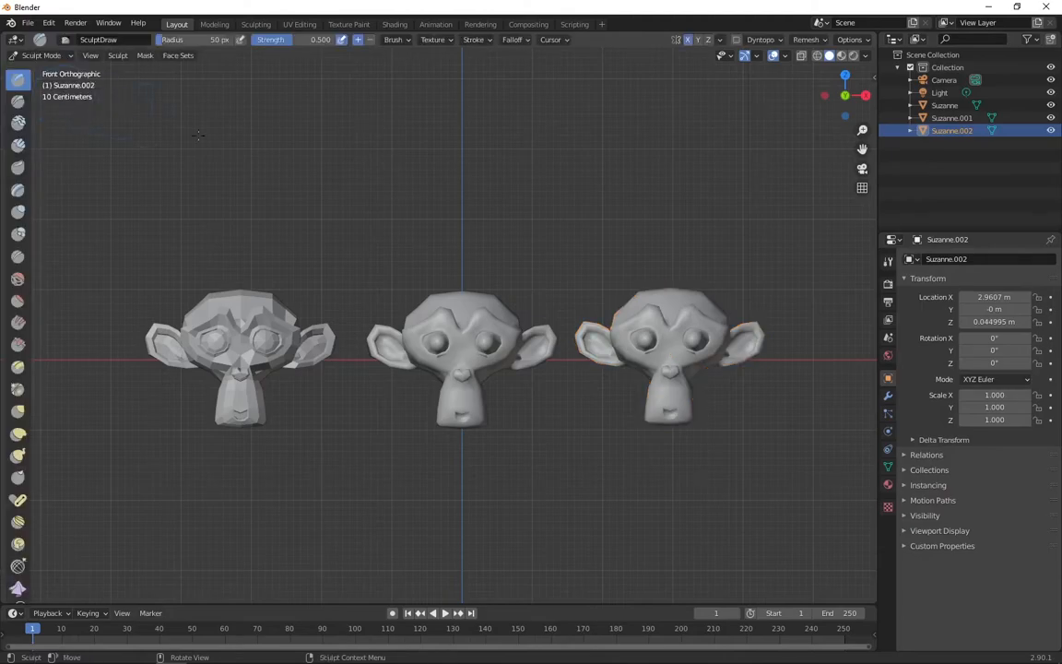
left_click(460, 315)
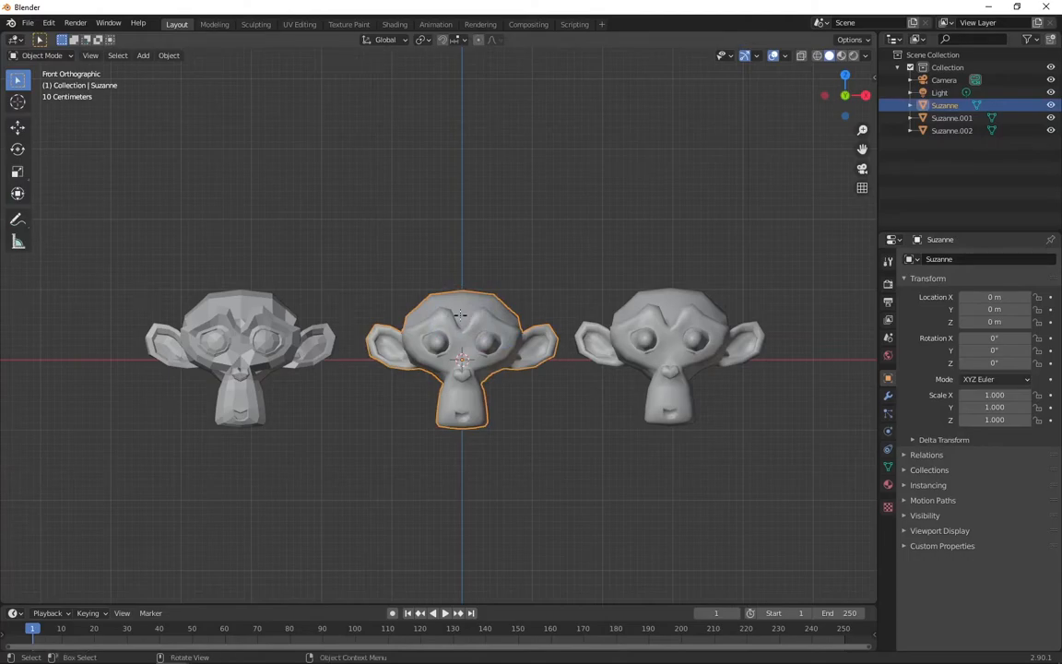
left_click(69, 56)
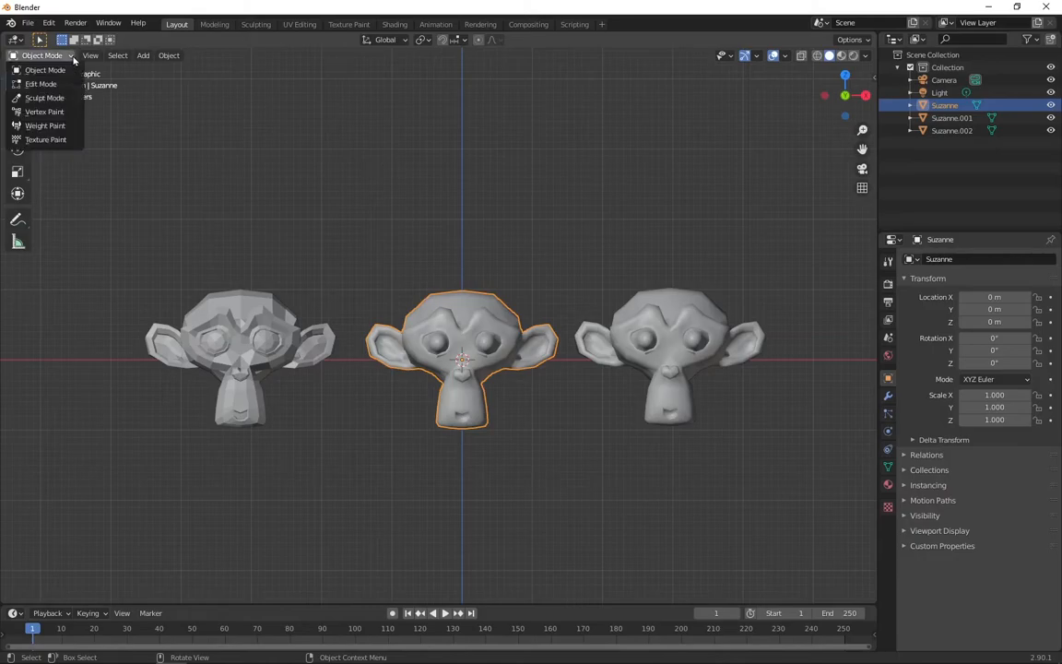
left_click(77, 104)
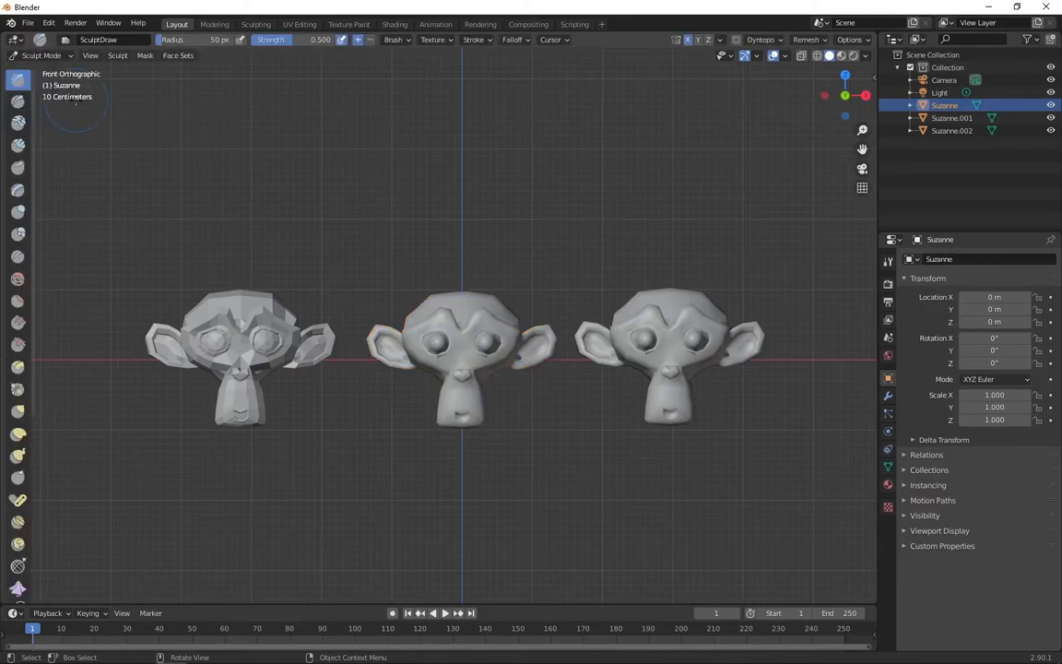
left_click(255, 311)
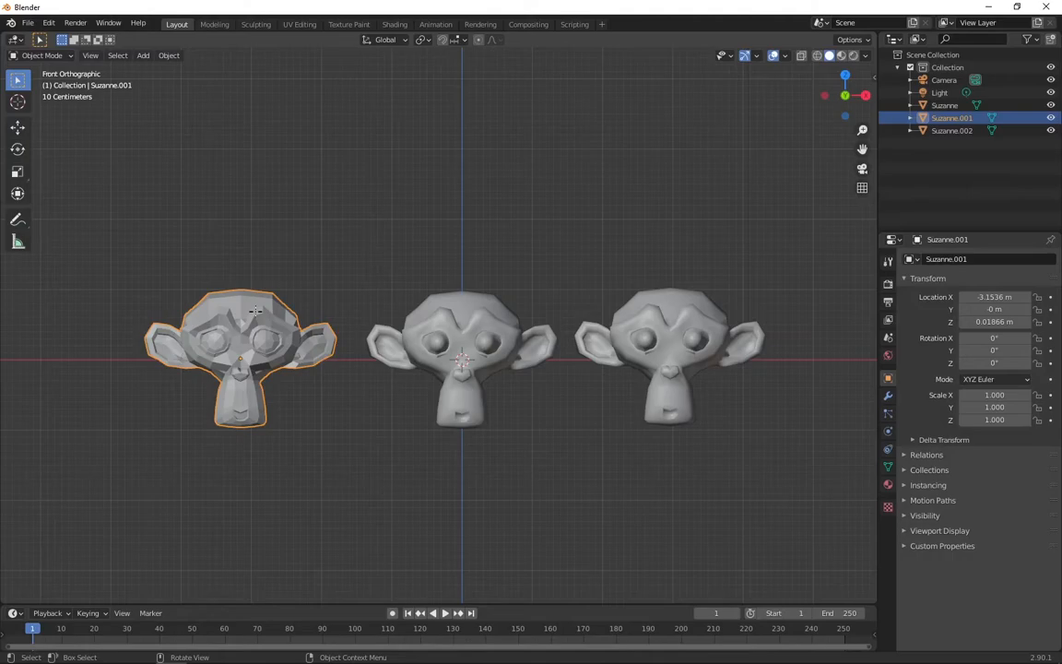
key("ctrl+Tab")
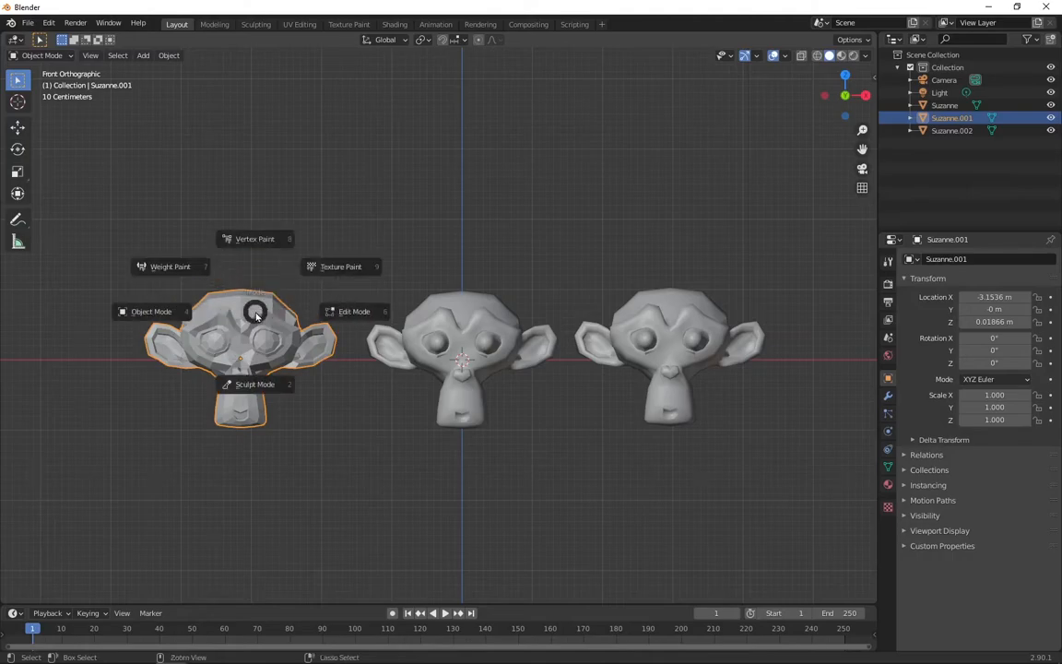
left_click(259, 386)
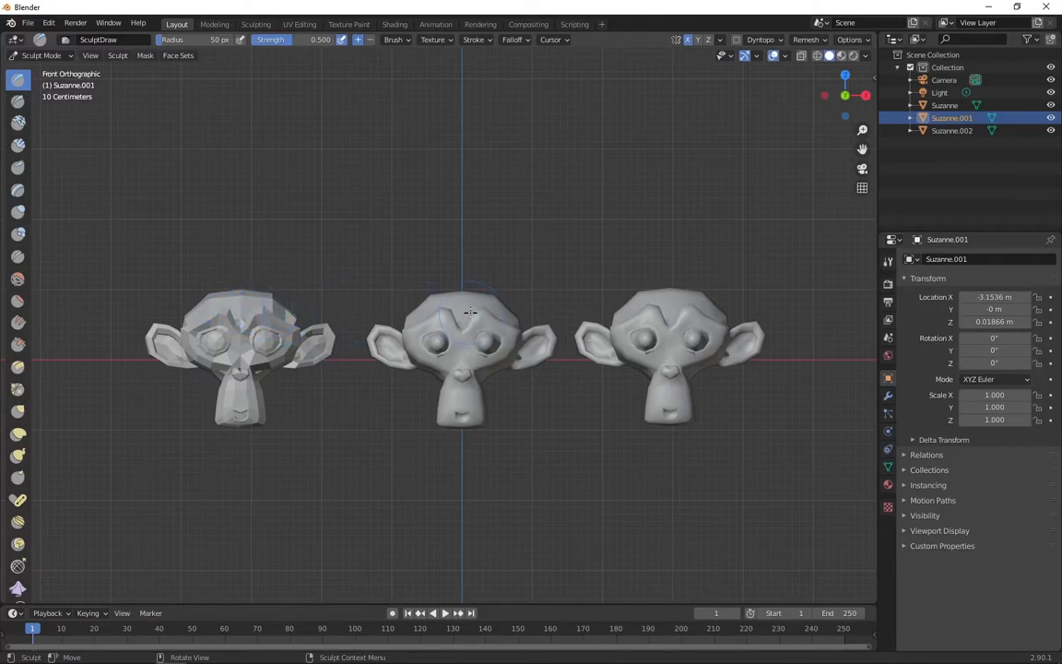
Switch the active sculpting object to the middle monkey and from there to the right one
key("alt+q")
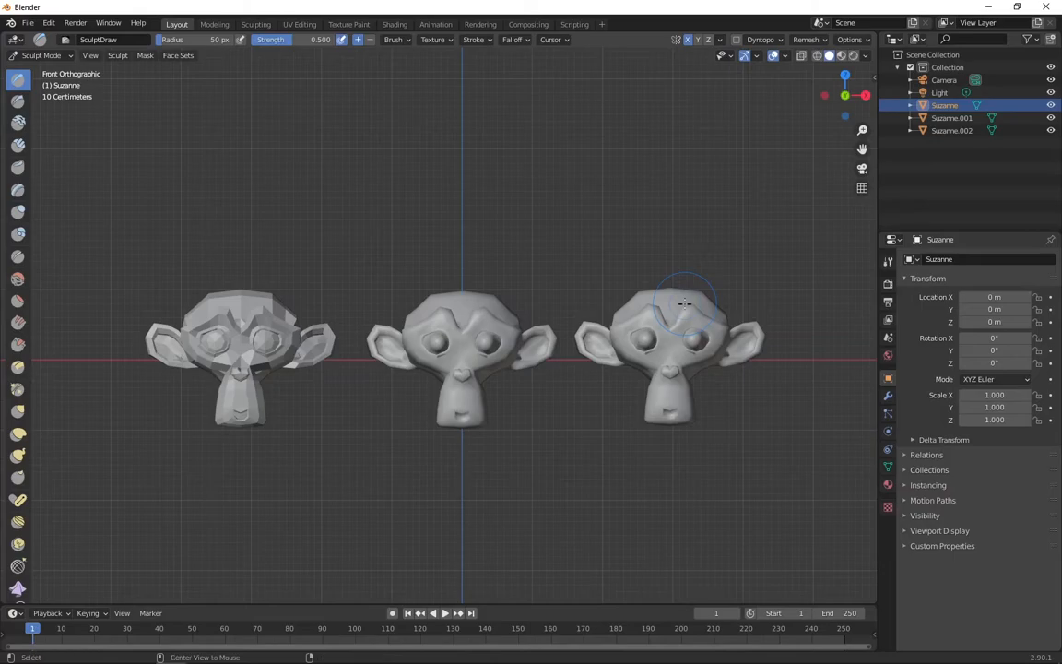
key("alt+q")
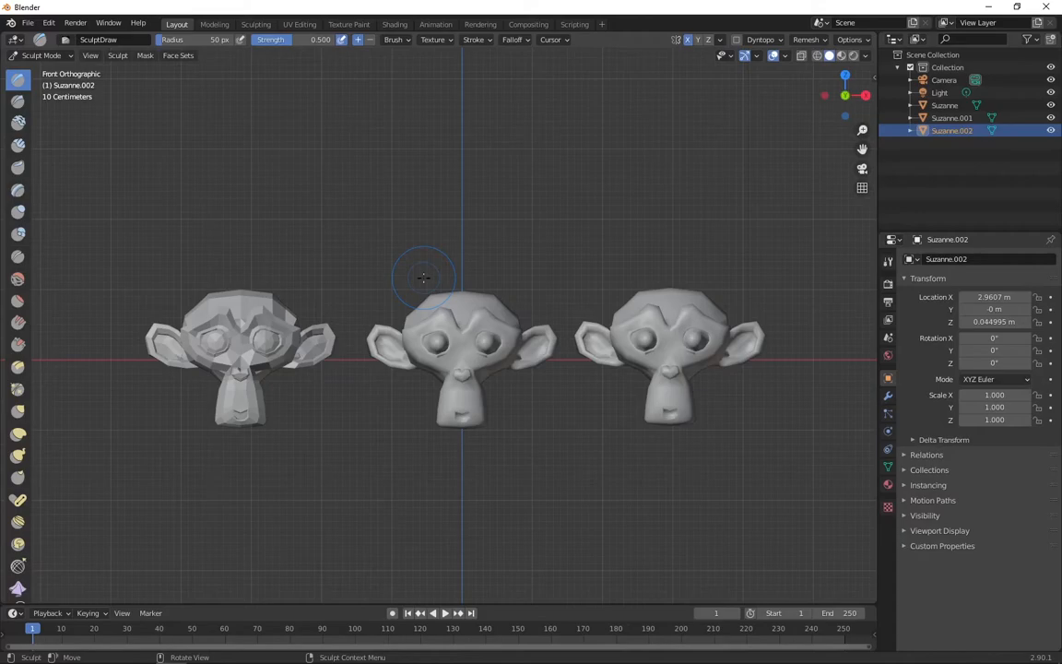
Switch sculpting to the flat-shaded left monkey and use the Elastic Deform brush to enlarge its cranium upward and widen its chin
left_click(26, 438)
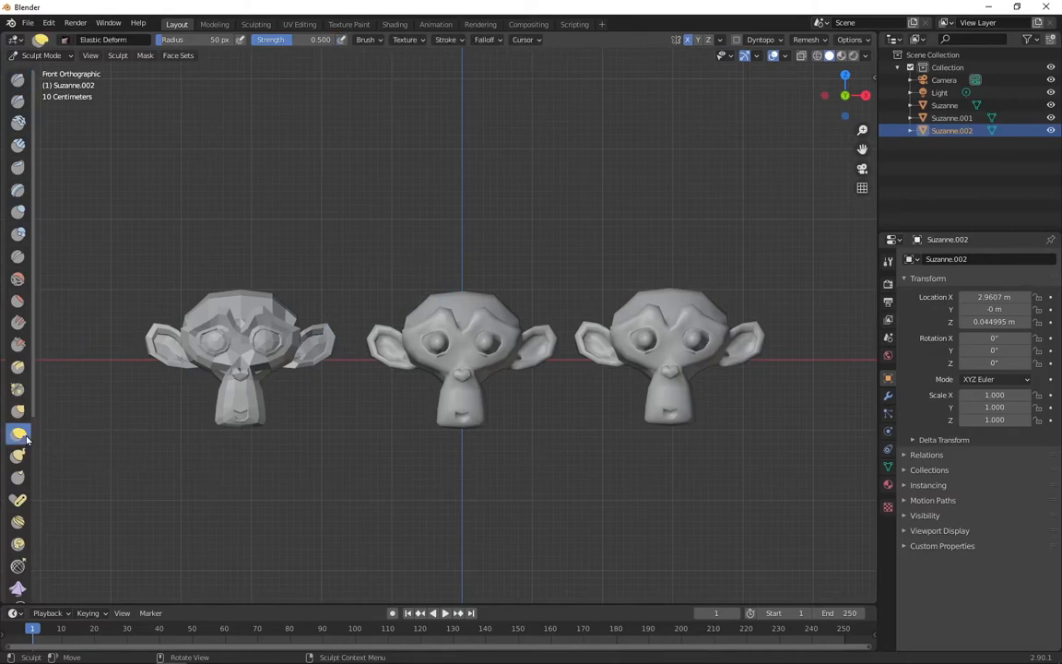
left_click(271, 300, "alt")
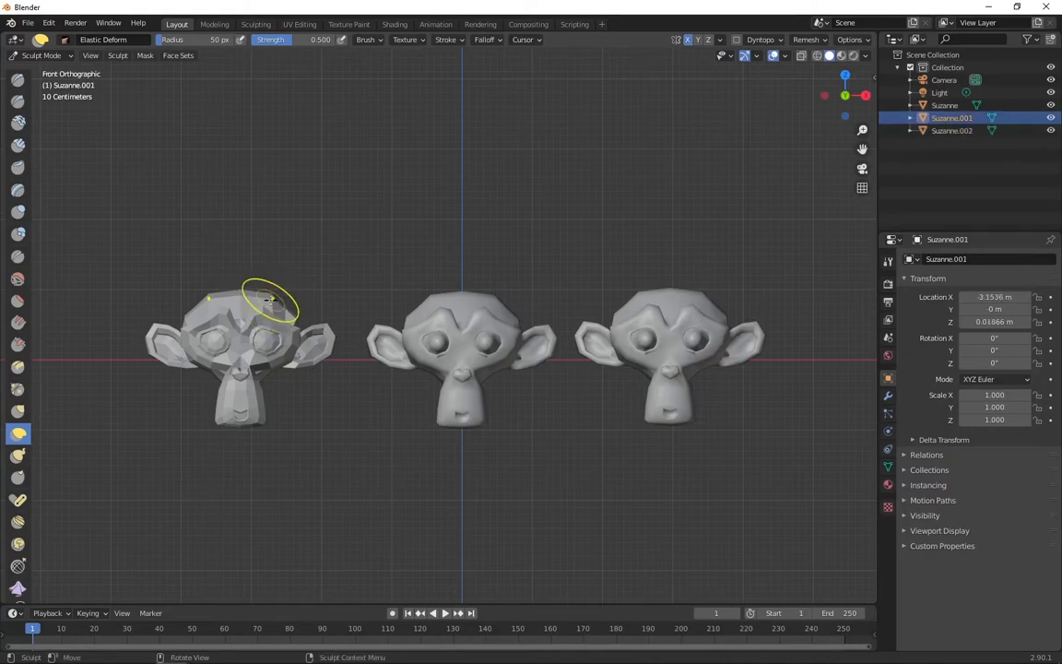
mouse_move(271, 299)
left_mouse_down()
mouse_move(308, 240)
mouse_move(307, 300)
left_mouse_up()
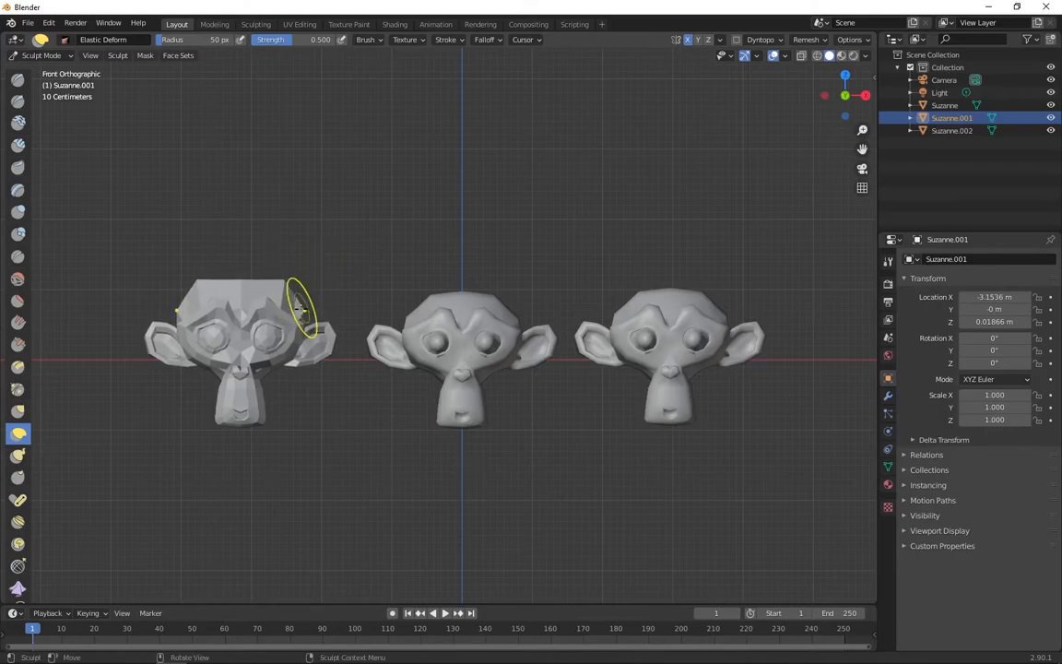
left_click_drag(262, 422, 282, 439)
left_click_drag(243, 279, 246, 230)
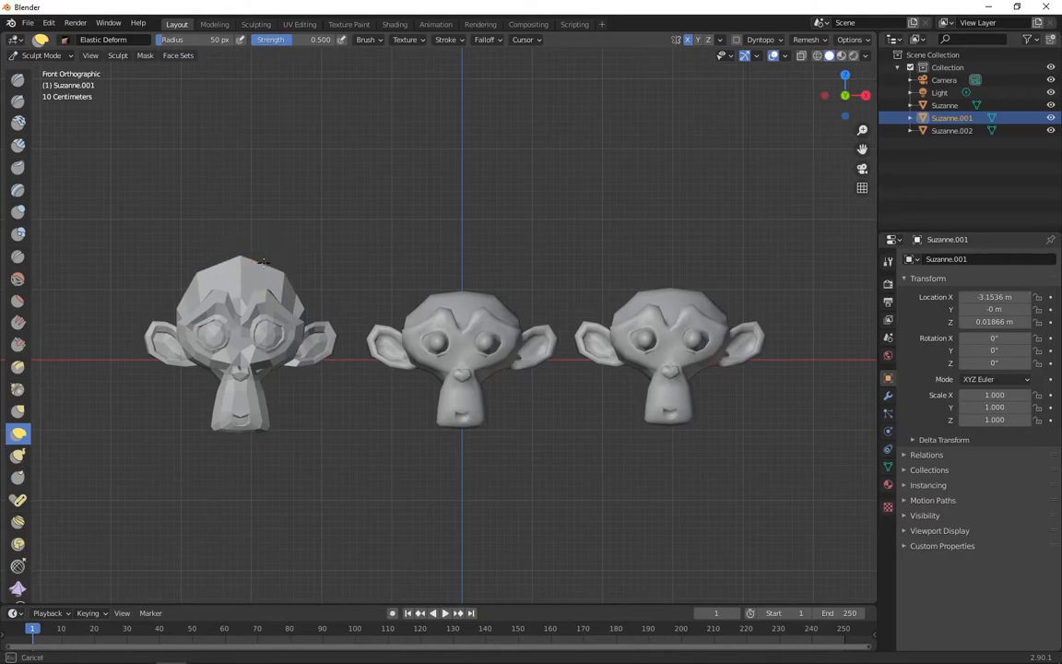
left_click_drag(280, 273, 288, 258)
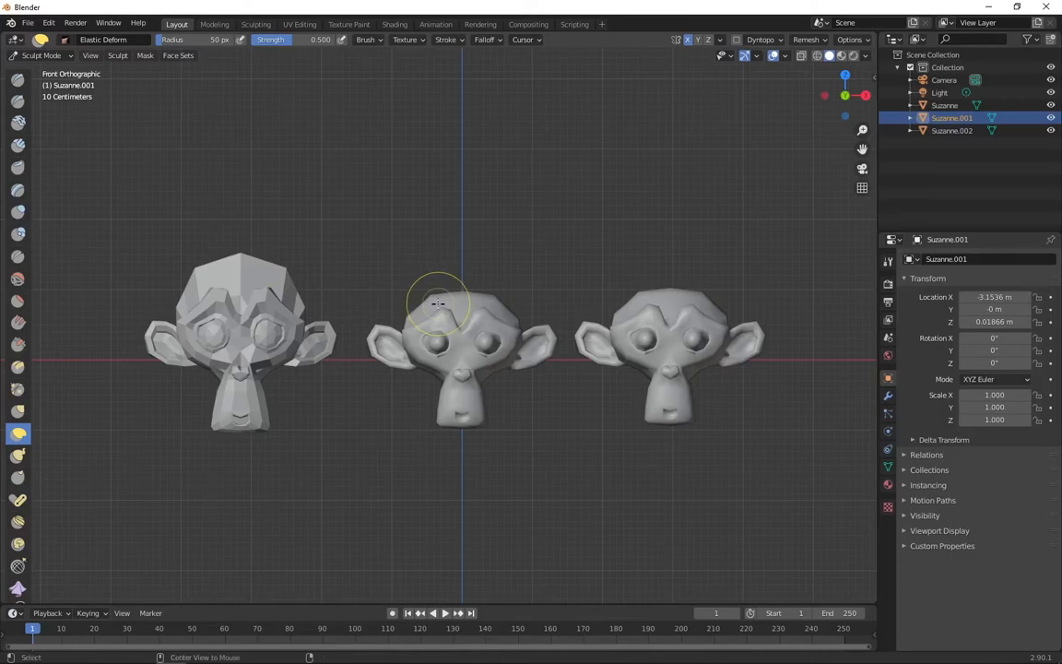
Switch sculpting to the middle monkey and turn on the Wireframe overlay in the viewport
key("alt+q")
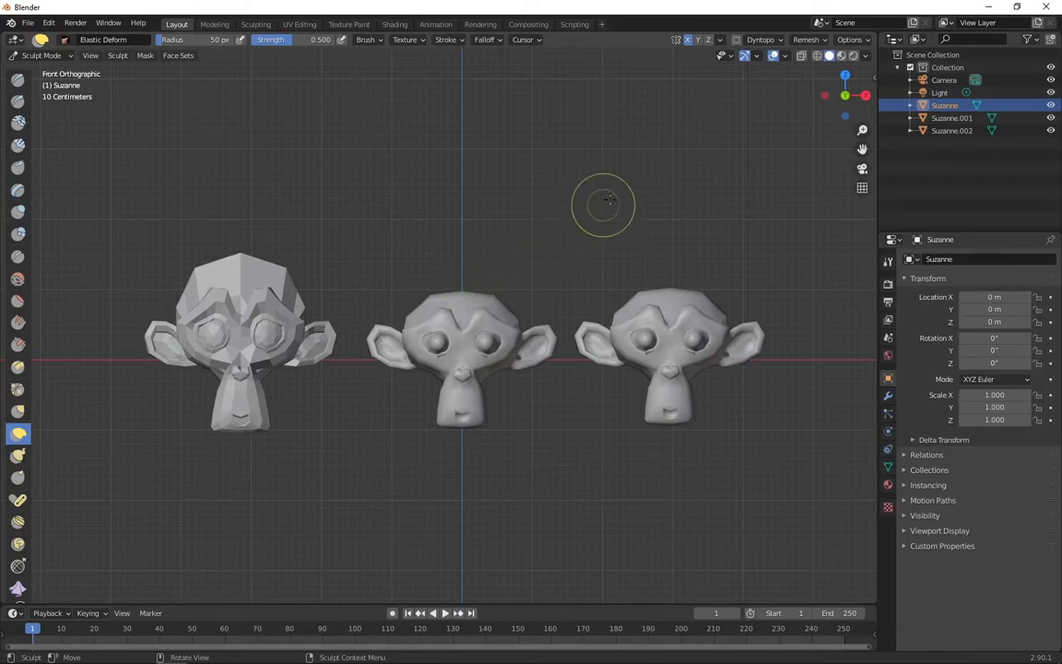
left_click(786, 57)
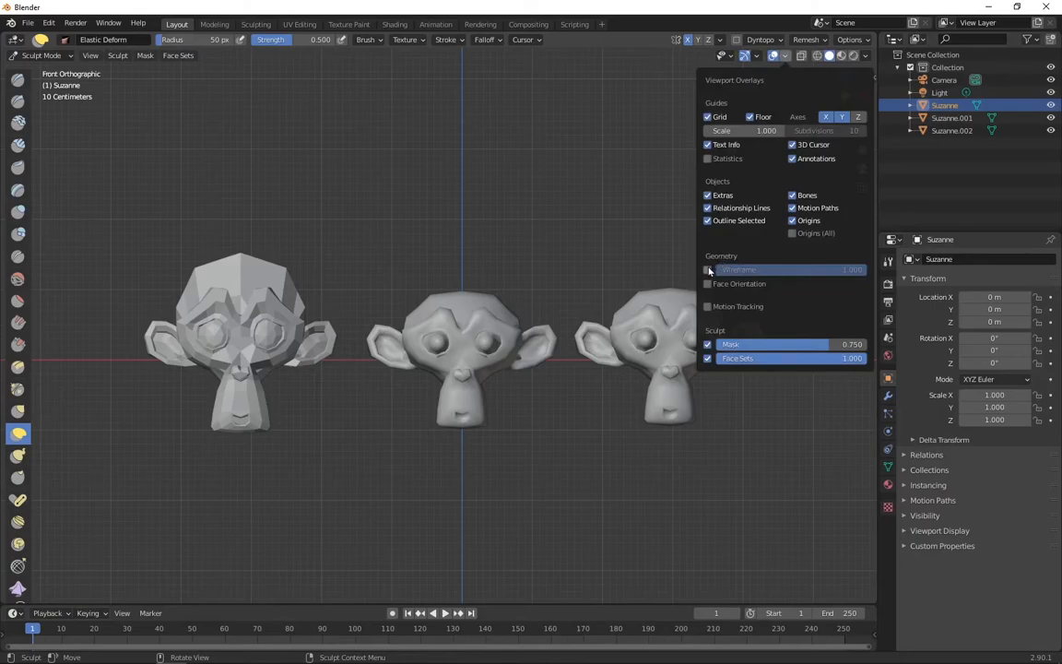
left_click(708, 270)
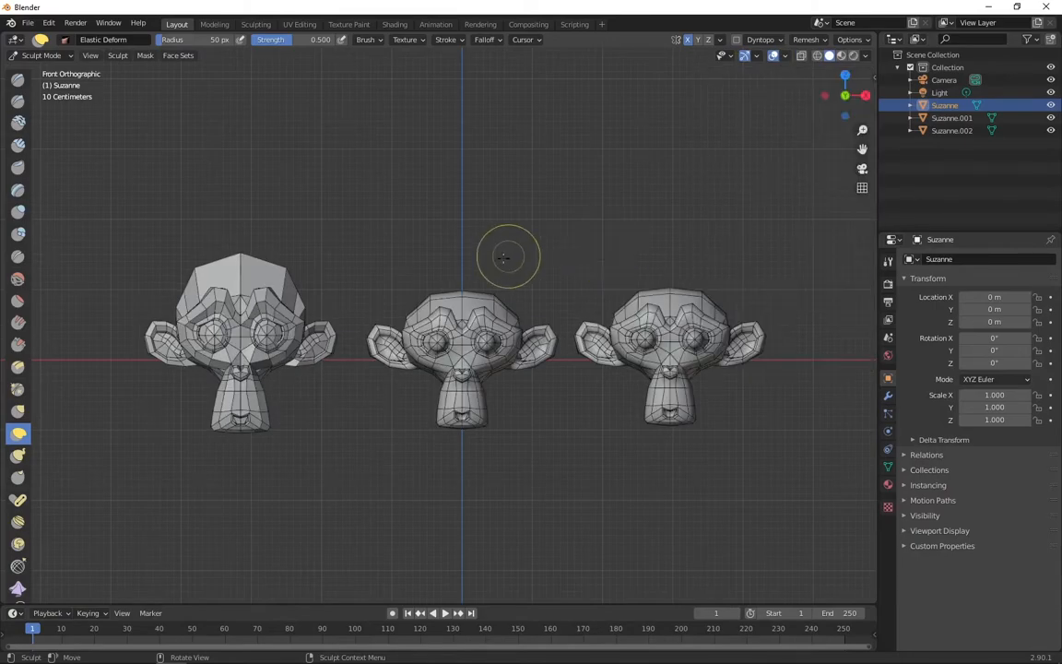
Enlarge the middle monkey's cranium upward and outward and widen its chin with the Elastic Deform brush
mouse_move(431, 297)
left_mouse_down()
mouse_move(421, 233)
mouse_move(394, 220)
left_mouse_up()
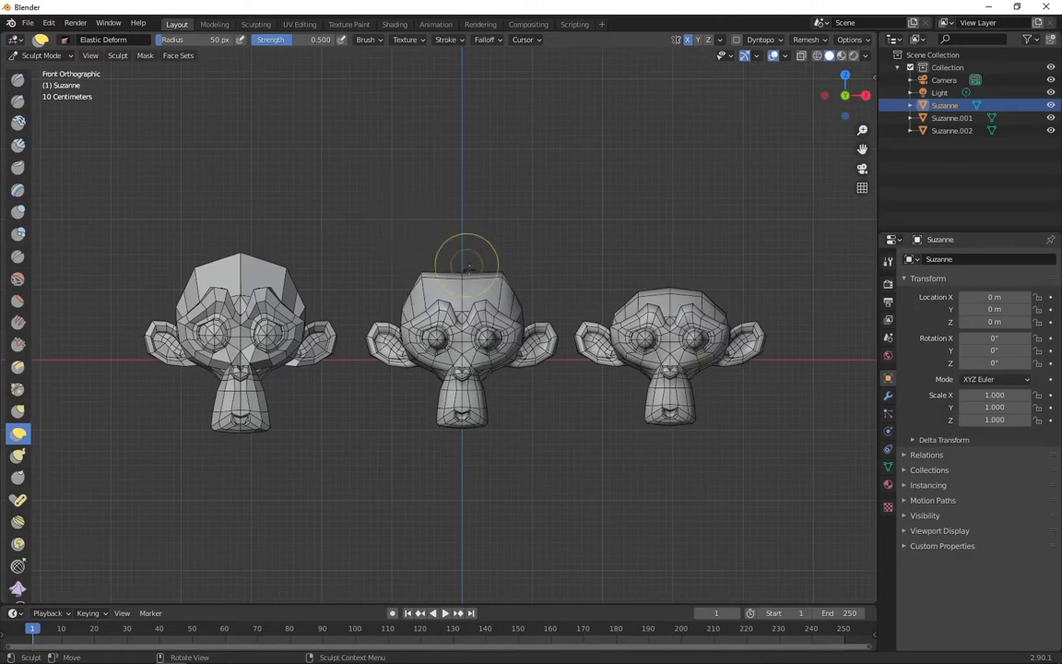
left_click_drag(462, 266, 472, 198)
left_click_drag(442, 420, 426, 428)
left_click_drag(415, 284, 408, 282)
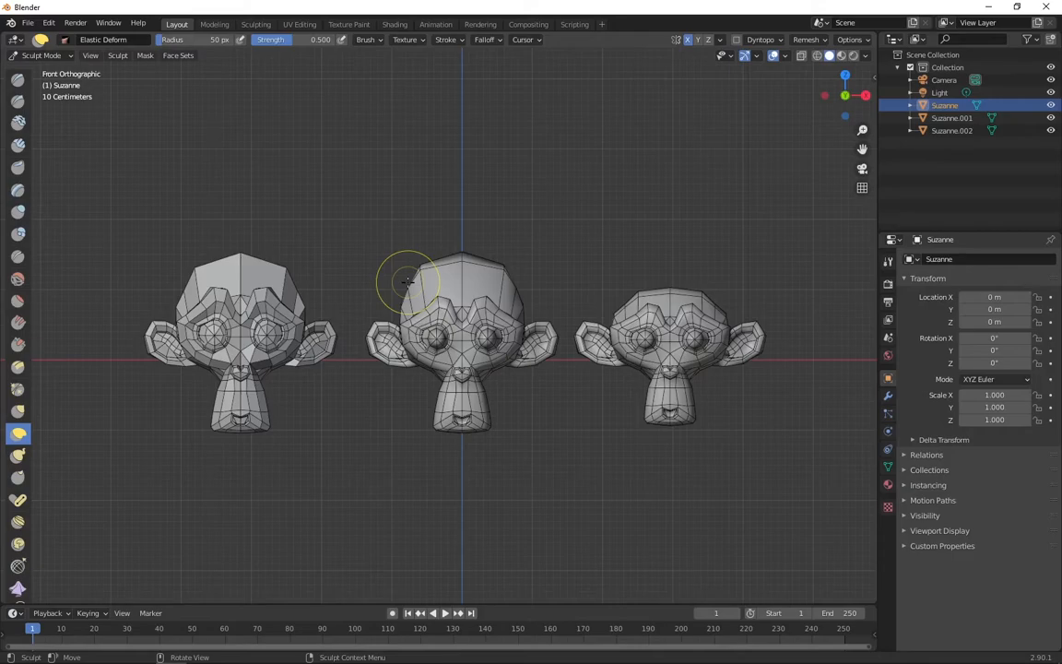
mouse_move(462, 263)
left_mouse_down()
mouse_move(469, 203)
mouse_move(469, 234)
left_mouse_up()
left_click_drag(503, 272, 544, 272)
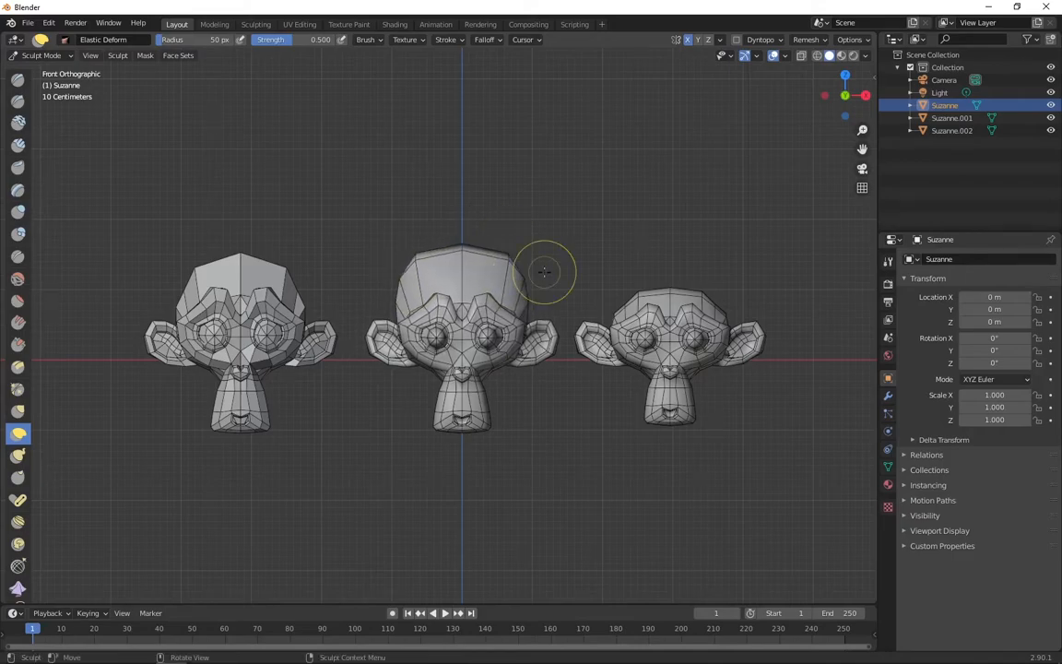
left_click_drag(514, 264, 522, 260)
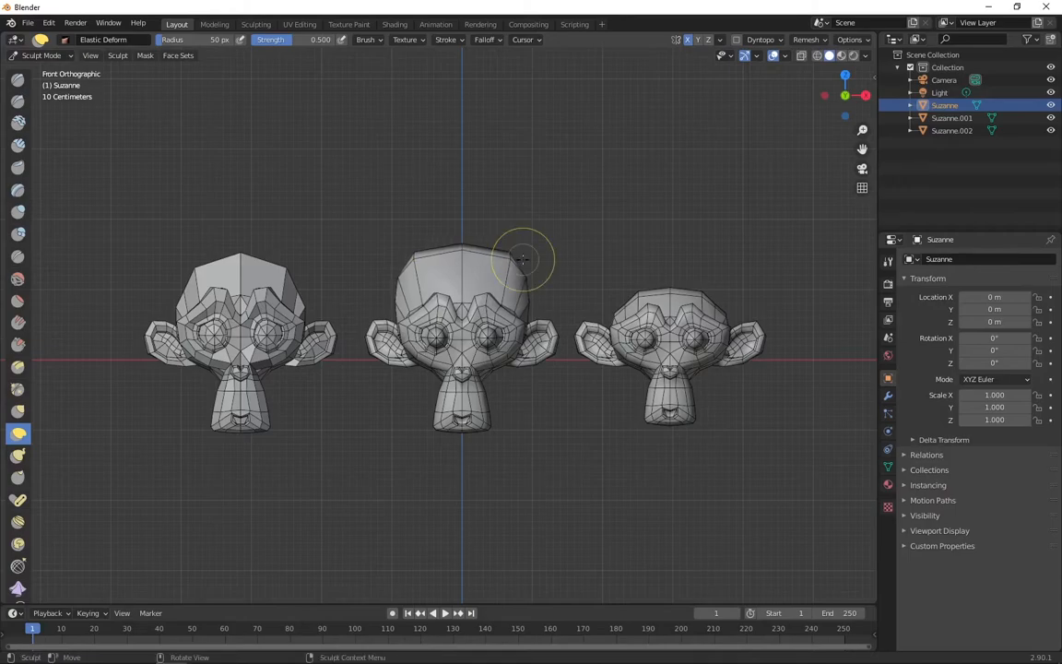
left_click_drag(437, 417, 424, 420)
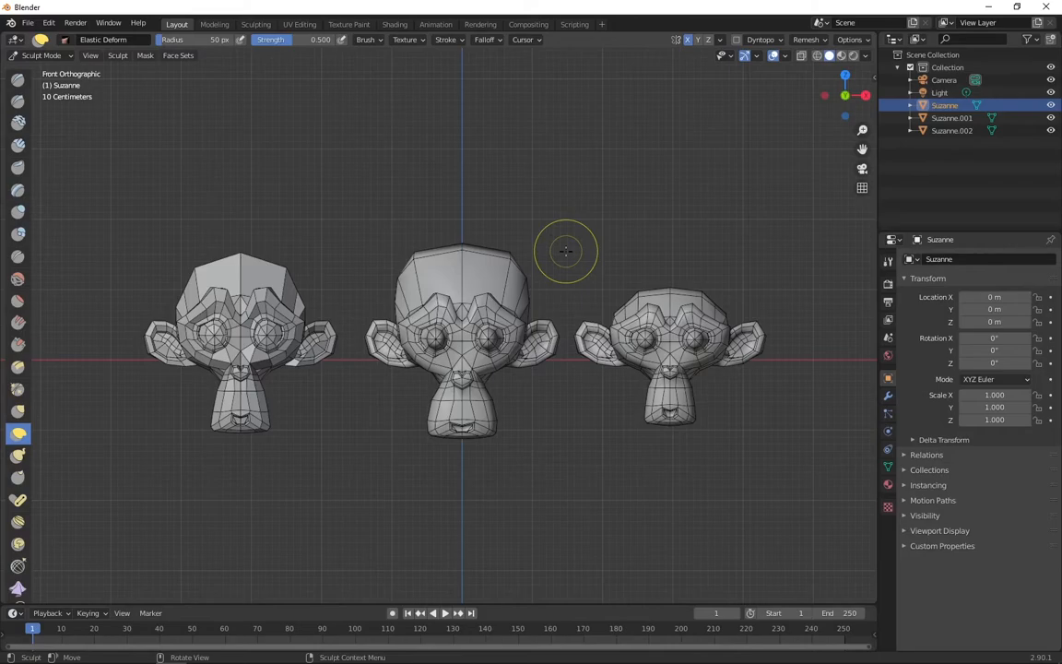
Enable Dyntopo on the middle monkey, accepting the loss of its vertex data
left_click(758, 41)
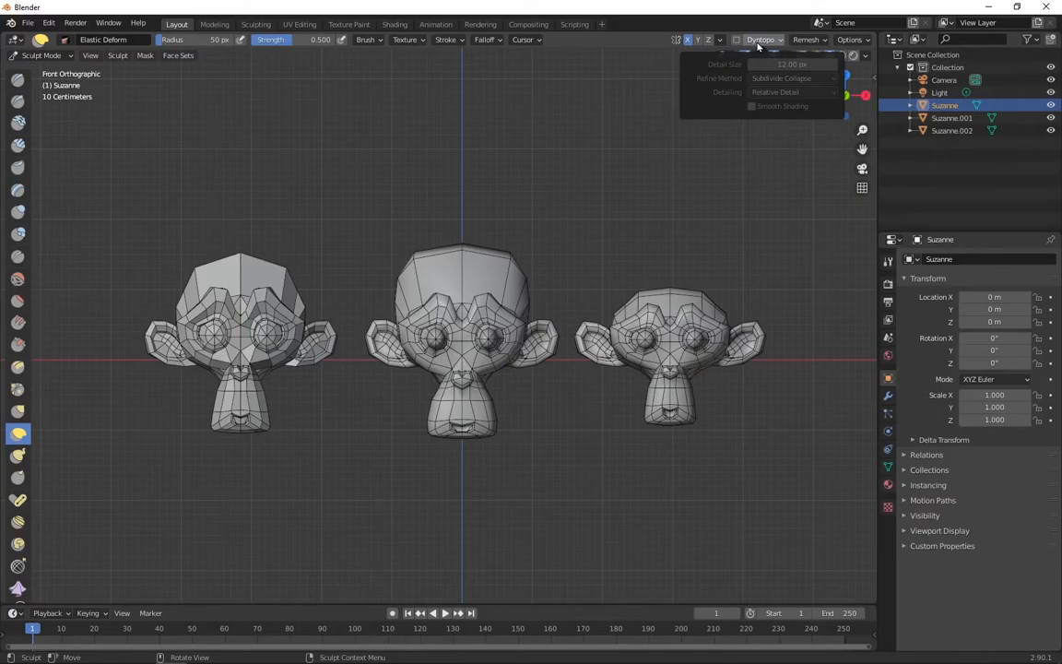
left_click(737, 40)
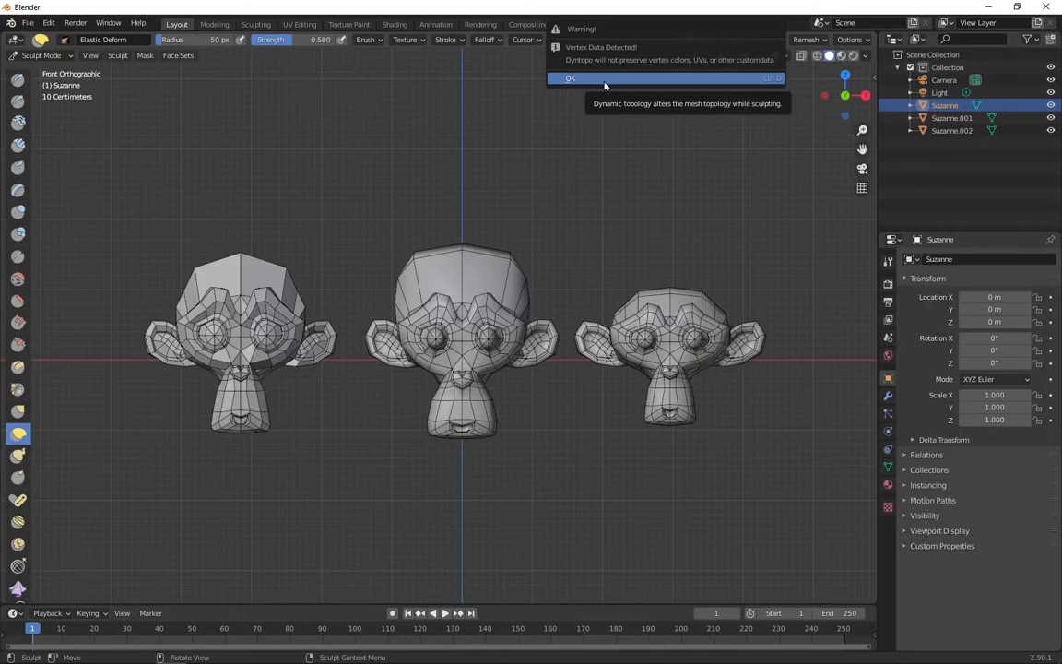
left_click(605, 81)
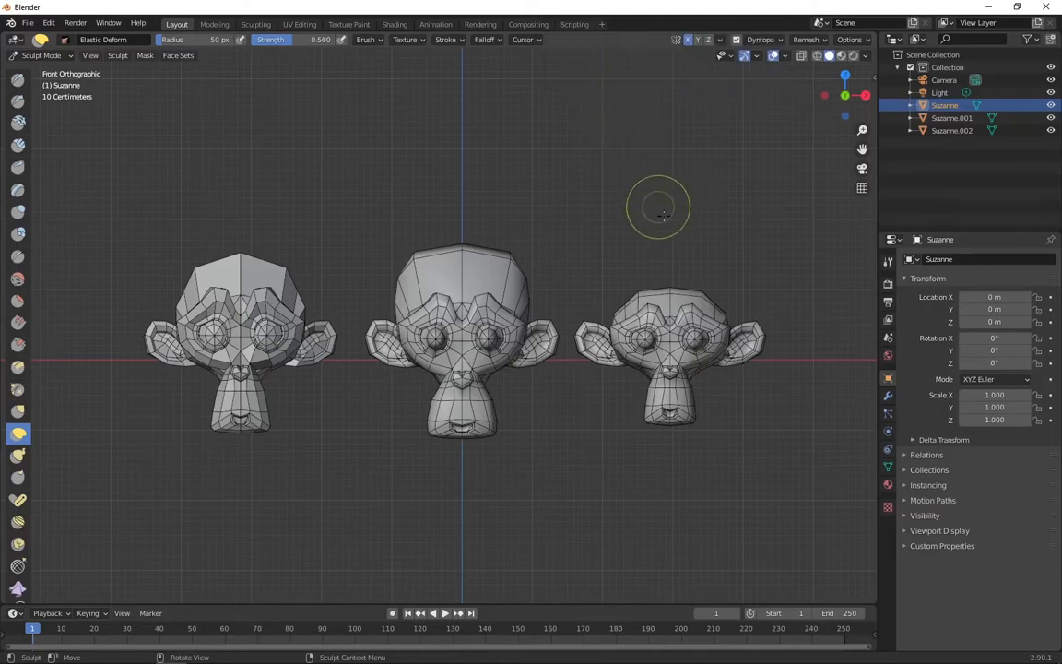
Switch sculpting to the right monkey, try pulling its cranium upward with the Elastic Deform brush, and undo the last actions
left_click(697, 295, "alt")
mouse_move(705, 298)
left_mouse_down()
mouse_move(712, 291)
mouse_move(680, 232)
left_mouse_up()
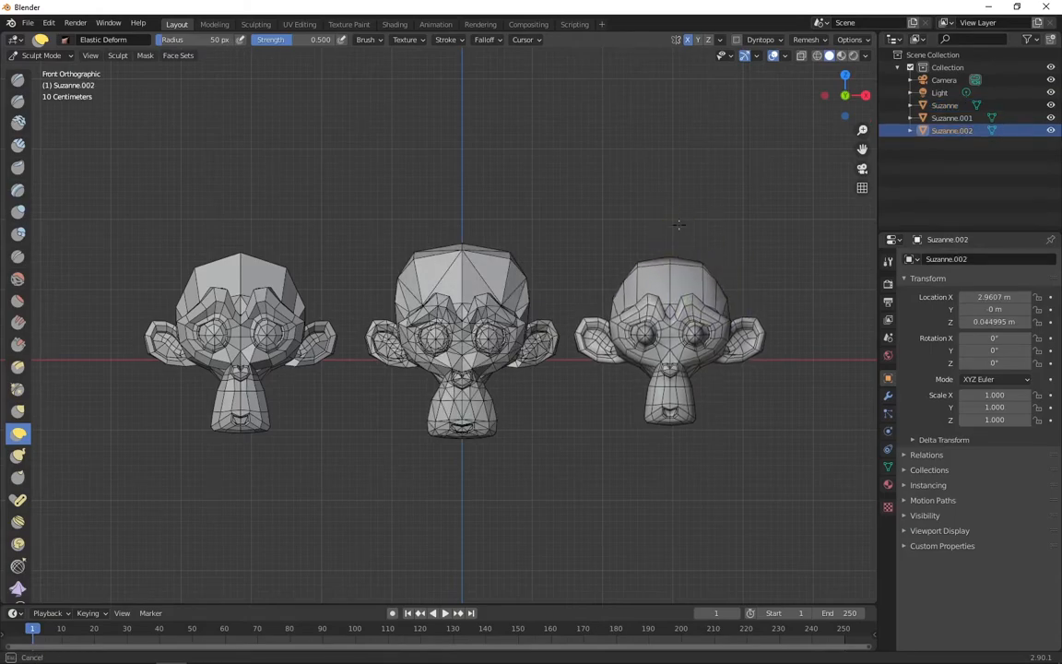
key("ctrl+z")
key("ctrl+z")
key("ctrl+z")
Enlarge the right monkey's cranium and chin using Elastic Deform with Dyntopo enabled, and turn Dyntopo off again
left_click(737, 39)
left_click(676, 79)
mouse_move(698, 301)
left_mouse_down()
mouse_move(704, 284)
mouse_move(638, 259)
mouse_move(691, 241)
mouse_move(722, 258)
mouse_move(727, 285)
left_mouse_up()
left_click_drag(693, 404, 733, 427)
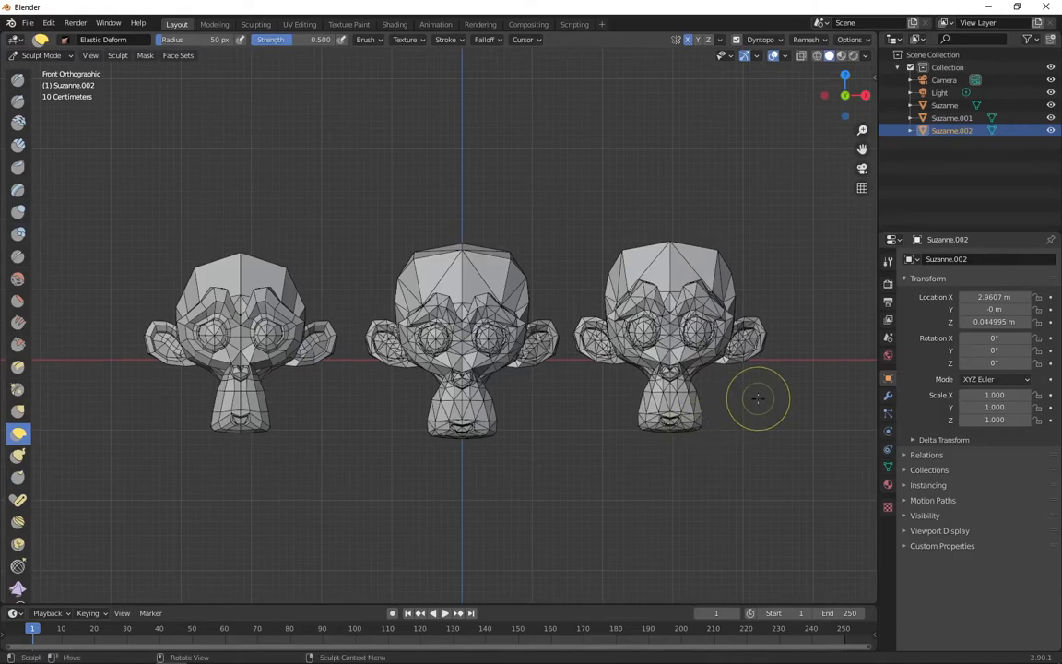
left_click(737, 39)
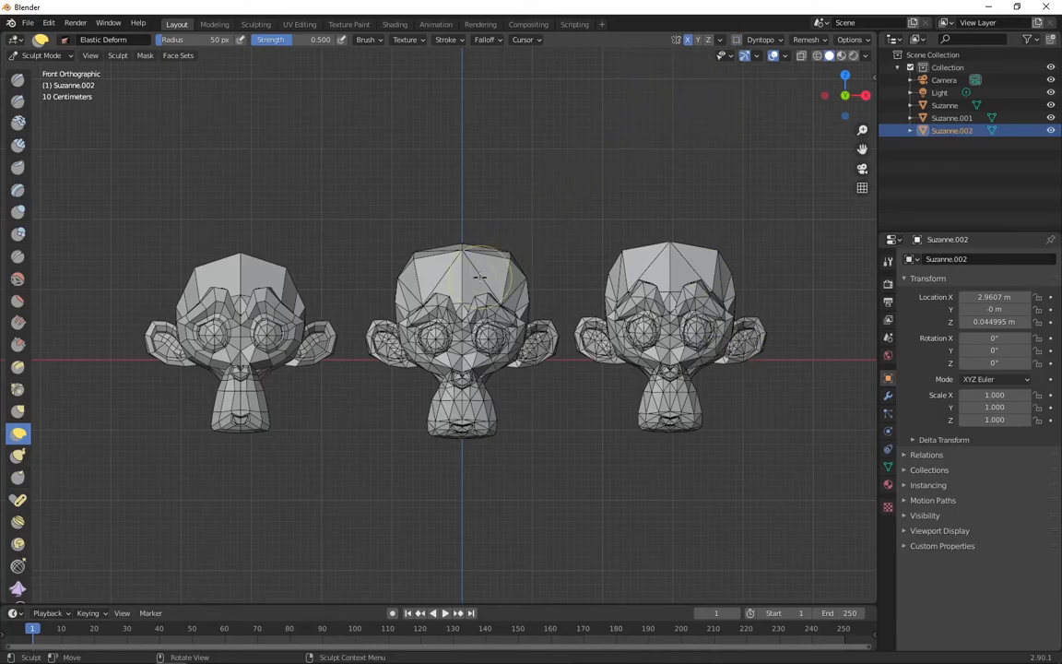
Switch sculpting to the middle monkey and pull two mirrored pointed ears up from its cranium with the Snake Hook brush
key("alt+q")
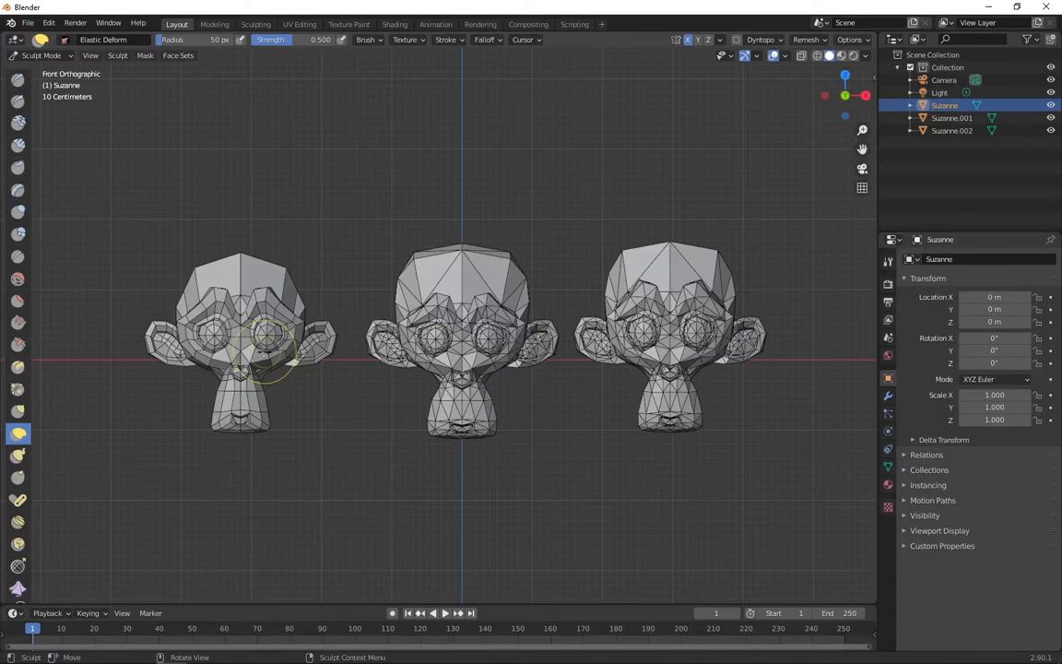
left_click(24, 460)
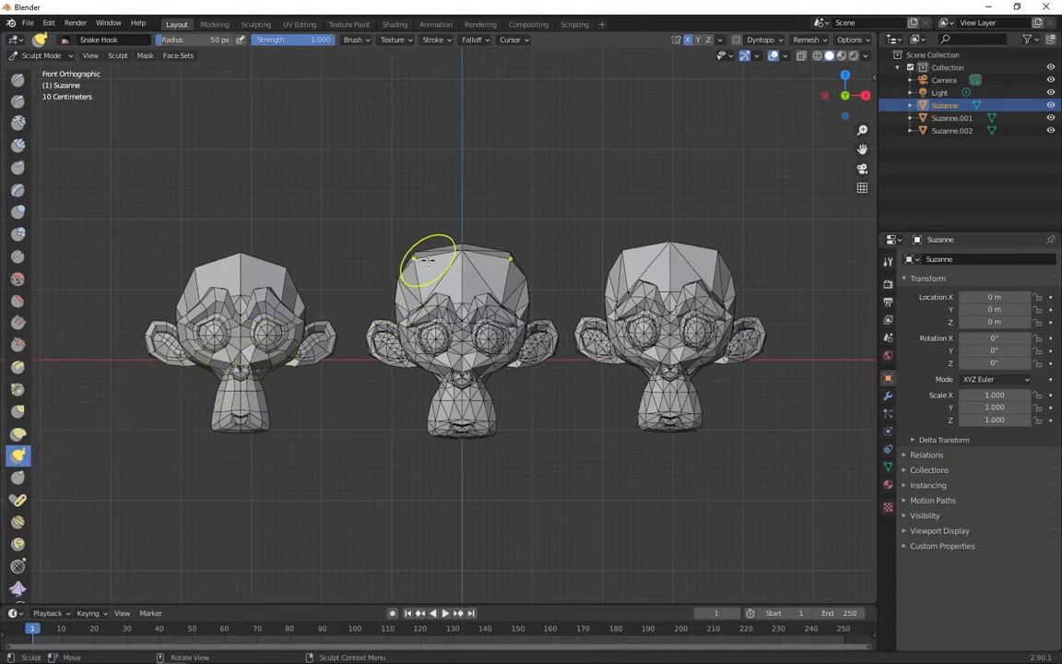
left_click_drag(427, 261, 401, 200)
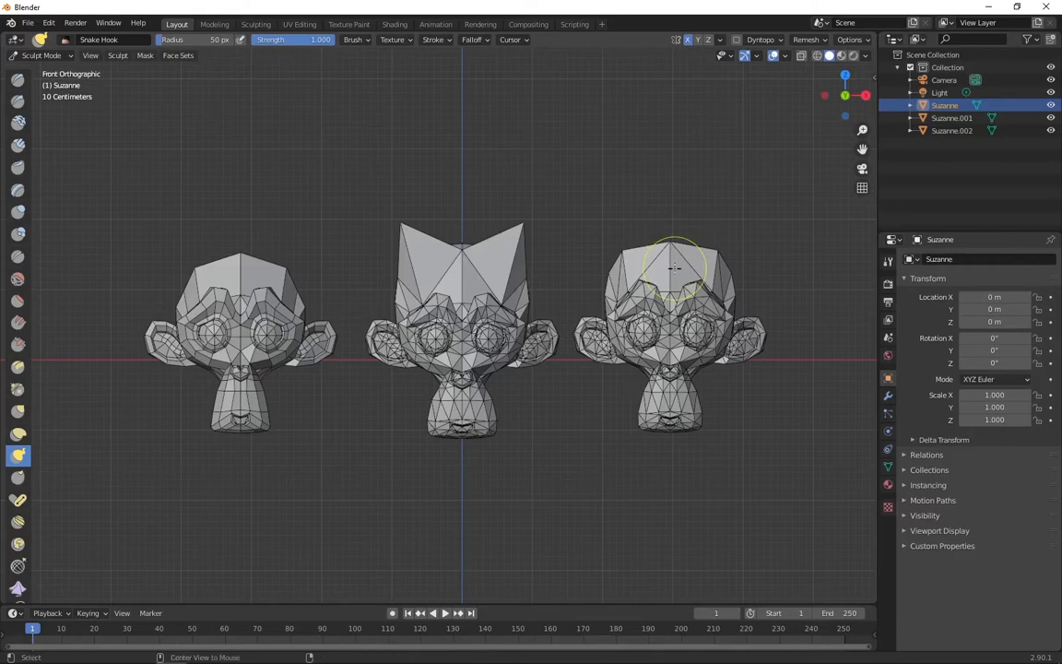
Switch sculpting to the right monkey, enable Dyntopo and pull two long mirrored ears up from its cranium with Snake Hook
key("alt+q")
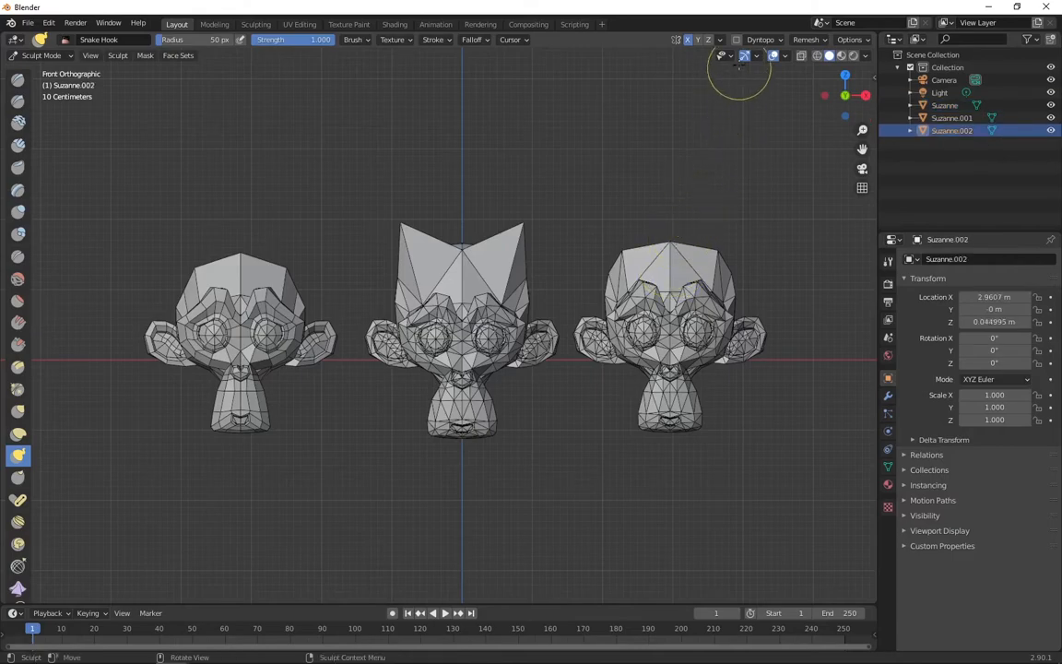
left_click(686, 40)
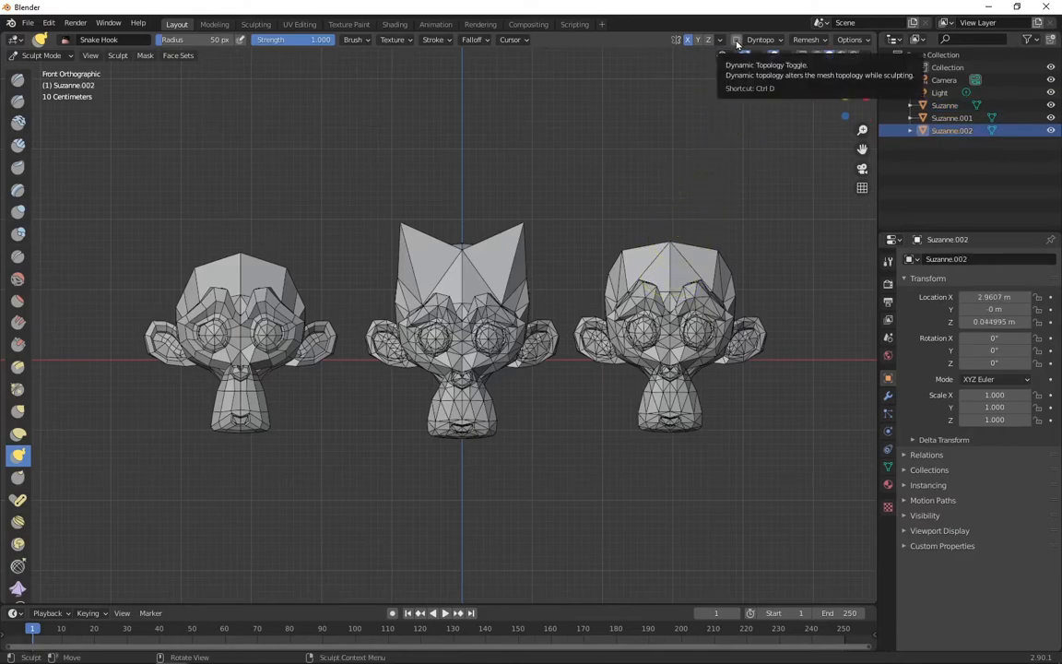
left_click(736, 40)
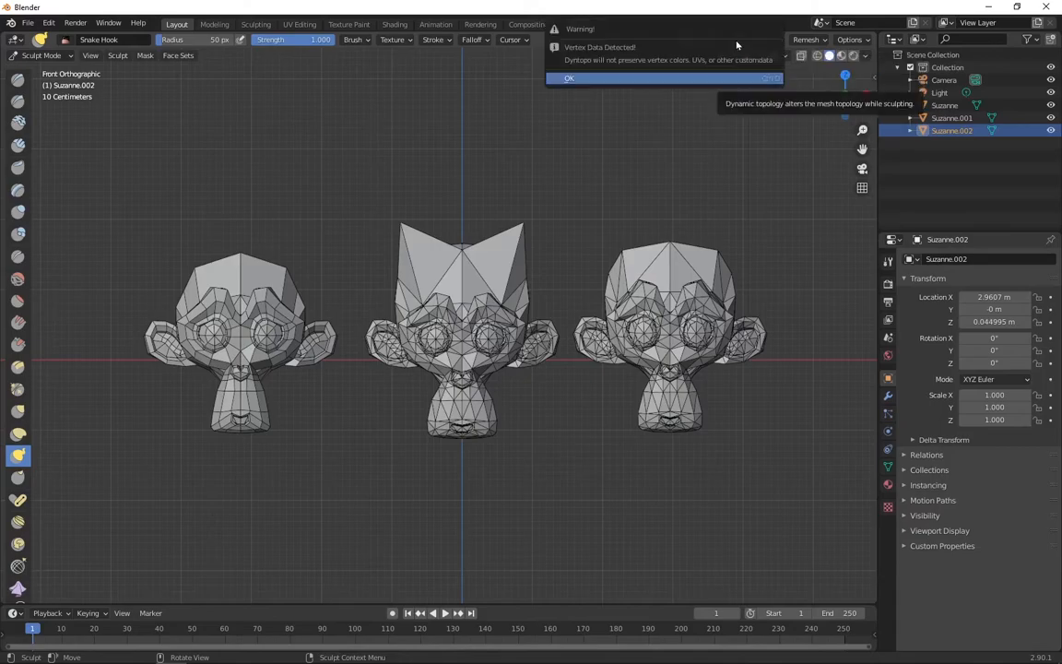
left_click(616, 79)
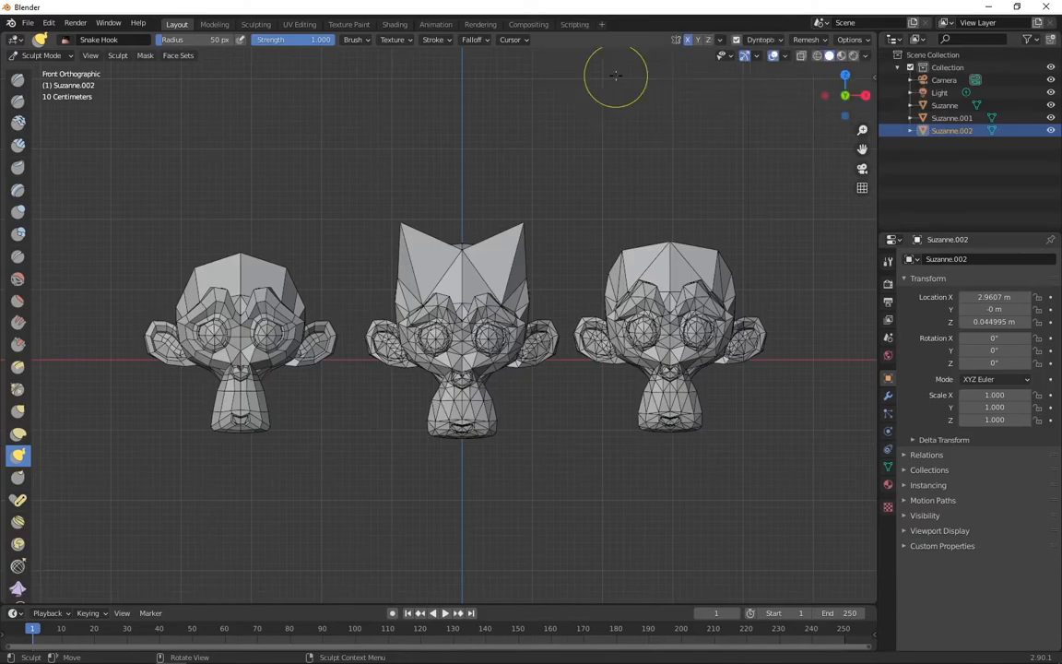
mouse_move(640, 254)
left_mouse_down()
mouse_move(608, 211)
mouse_move(619, 223)
mouse_move(604, 171)
left_mouse_up()
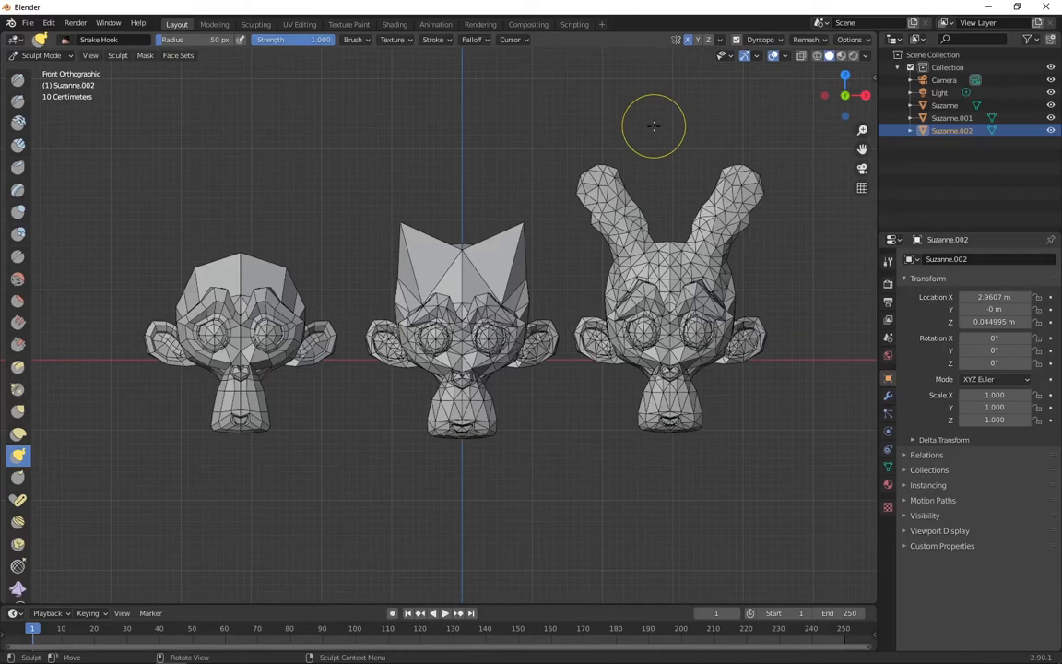
Turn off the Wireframe overlay in the viewport and switch sculpting to the middle monkey
left_click(785, 56)
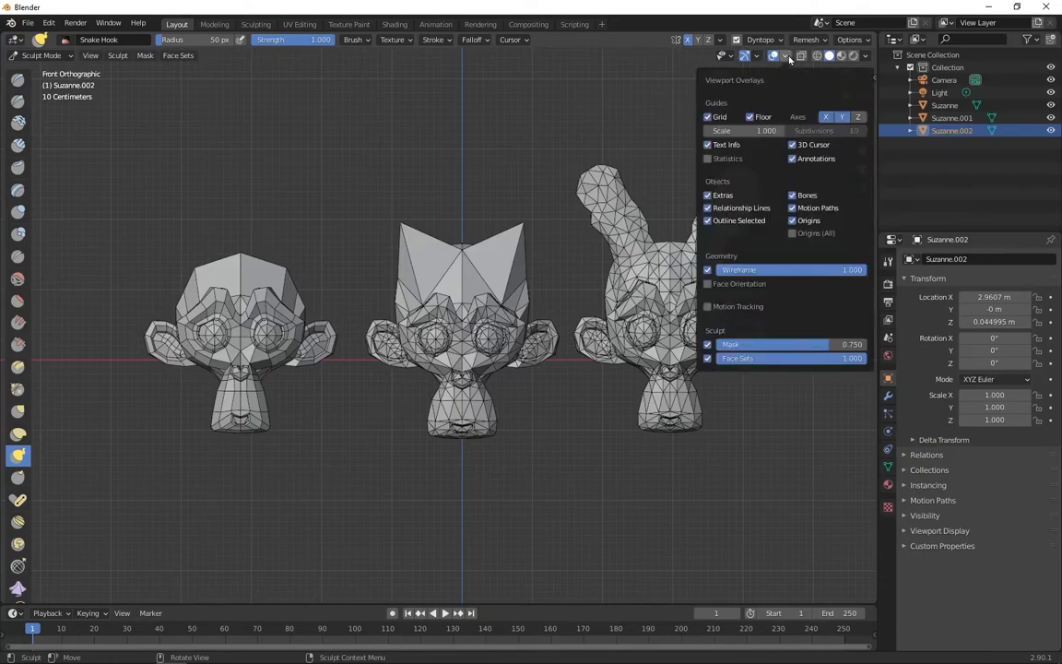
left_click(707, 269)
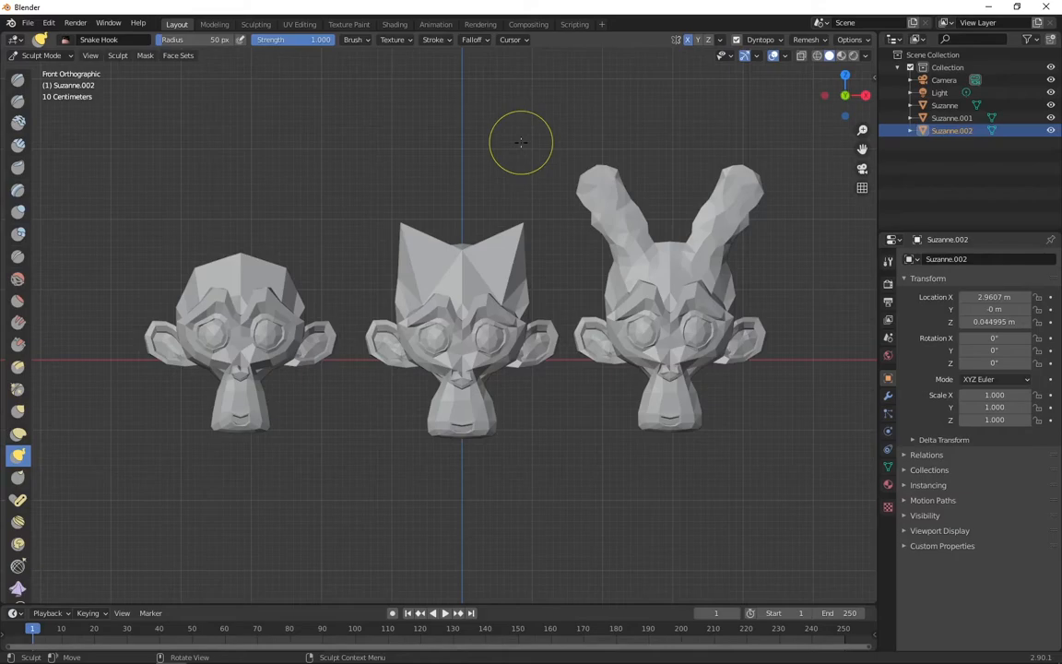
left_click(471, 307, "alt")
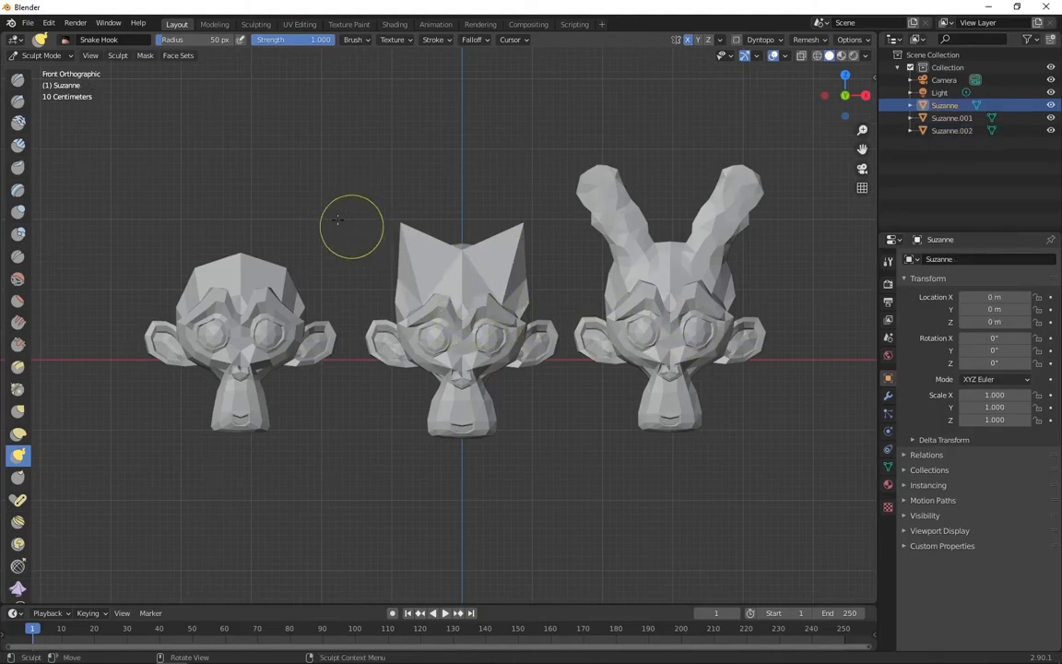
Return the middle monkey to Object Mode and apply Shade Smooth to it
left_click(56, 55)
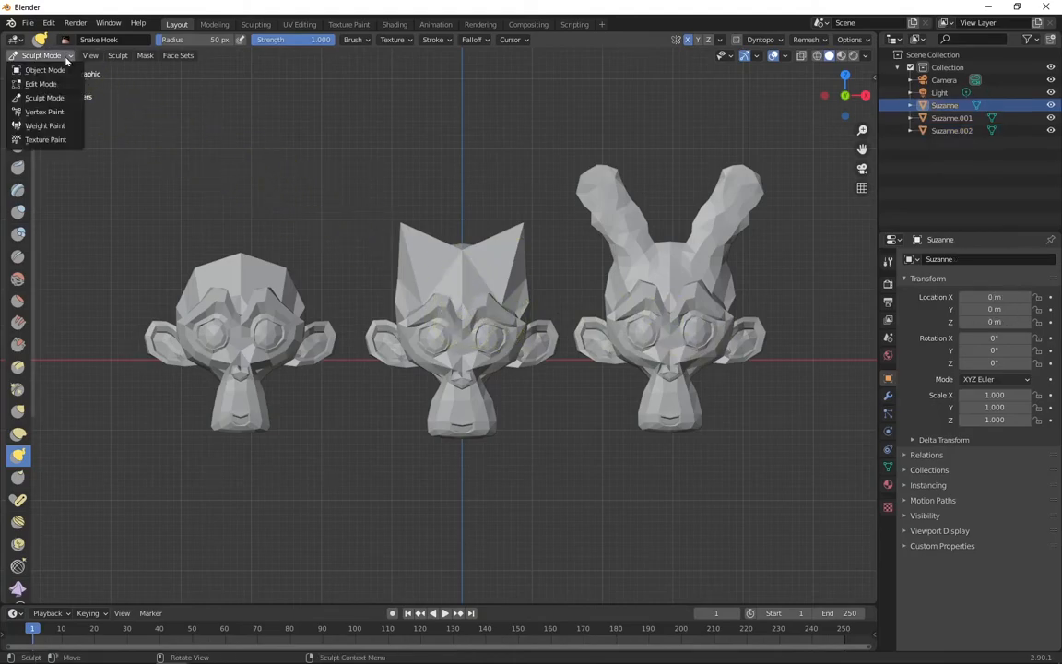
left_click(46, 70)
right_click(464, 278)
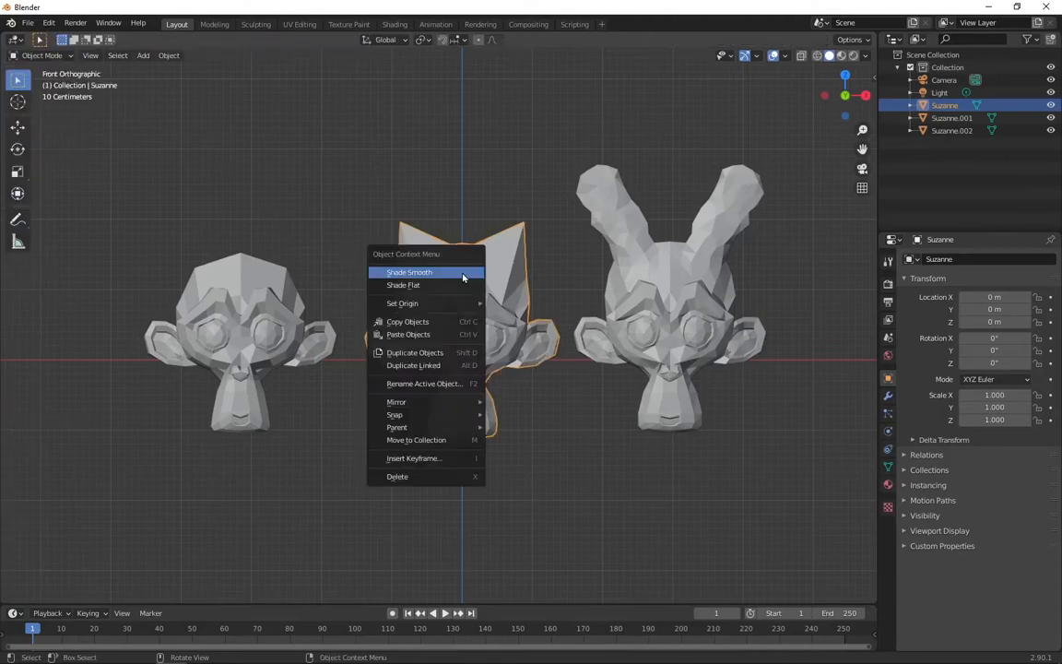
left_click(463, 273)
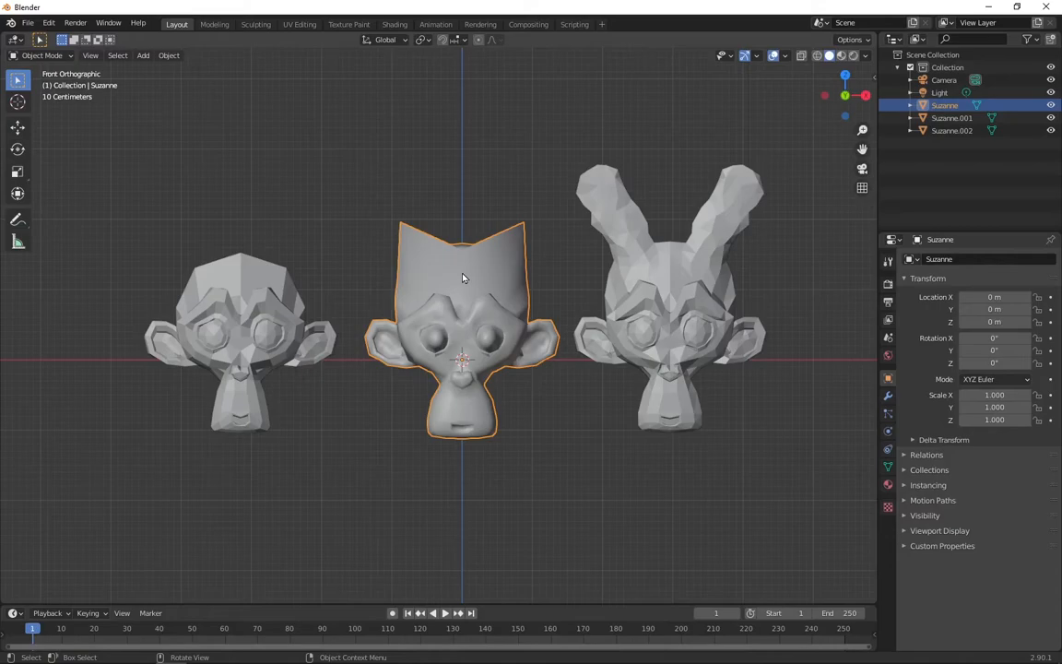
Switch sculpting to the right monkey and enable Smooth Shading in its Dyntopo settings
left_click(671, 278, "alt")
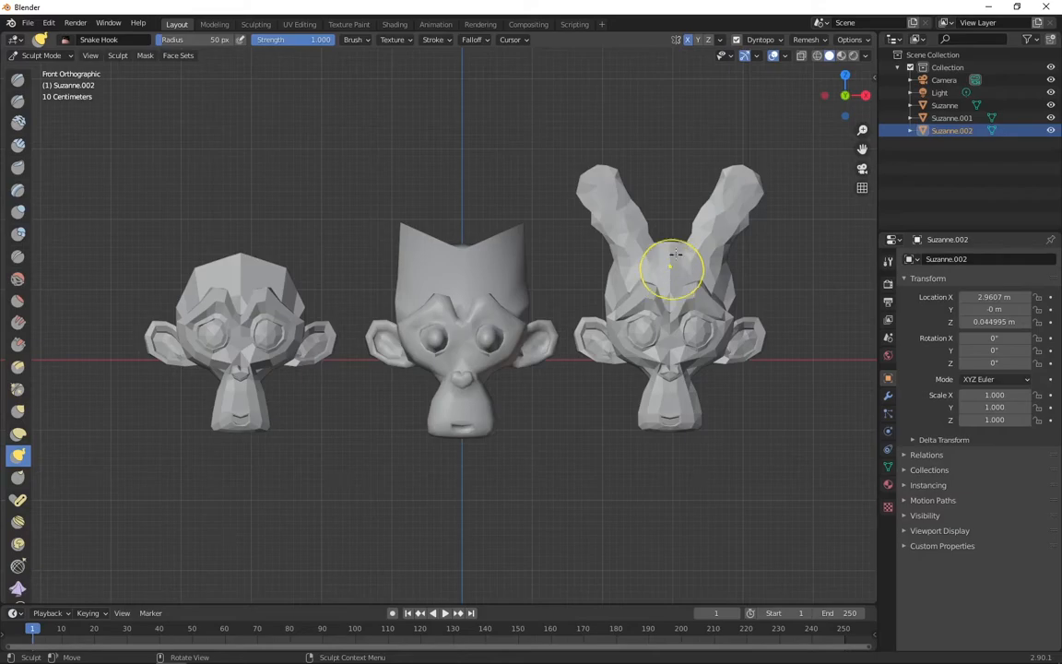
left_click(773, 42)
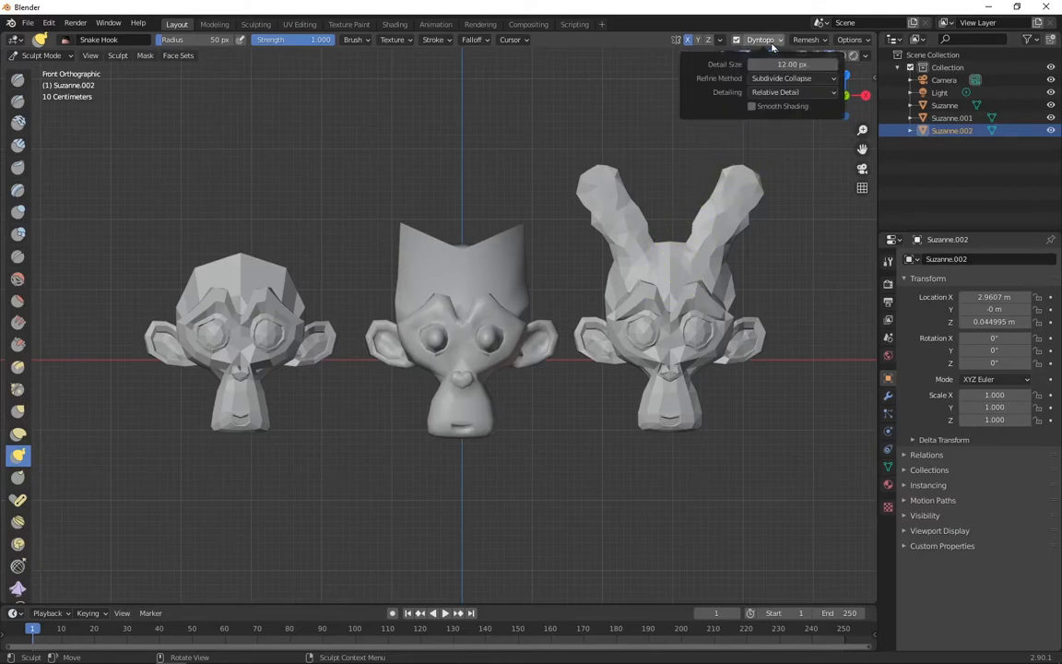
left_click(752, 107)
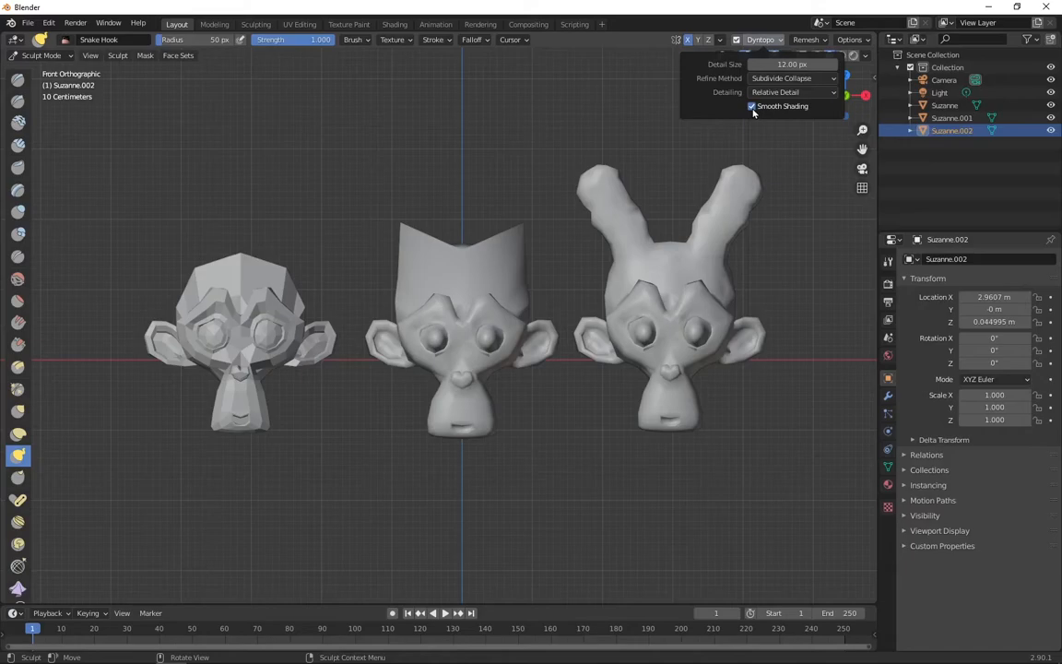
Turn off Dyntopo on the right monkey and remesh it with a voxel size of 0.1 m
left_click(807, 42)
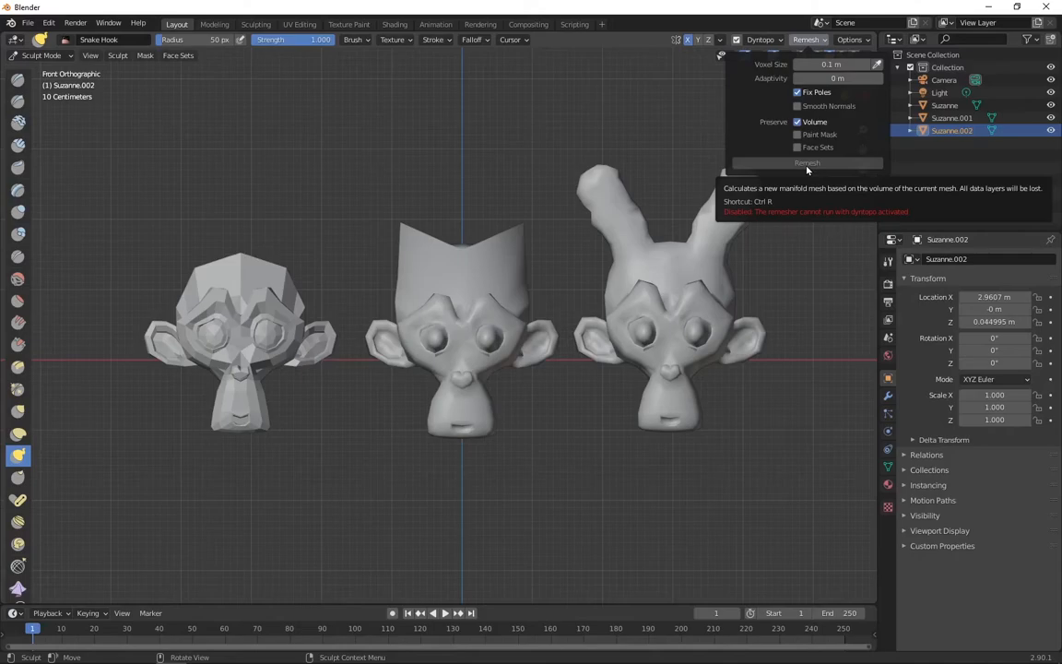
mouse_move(738, 43)
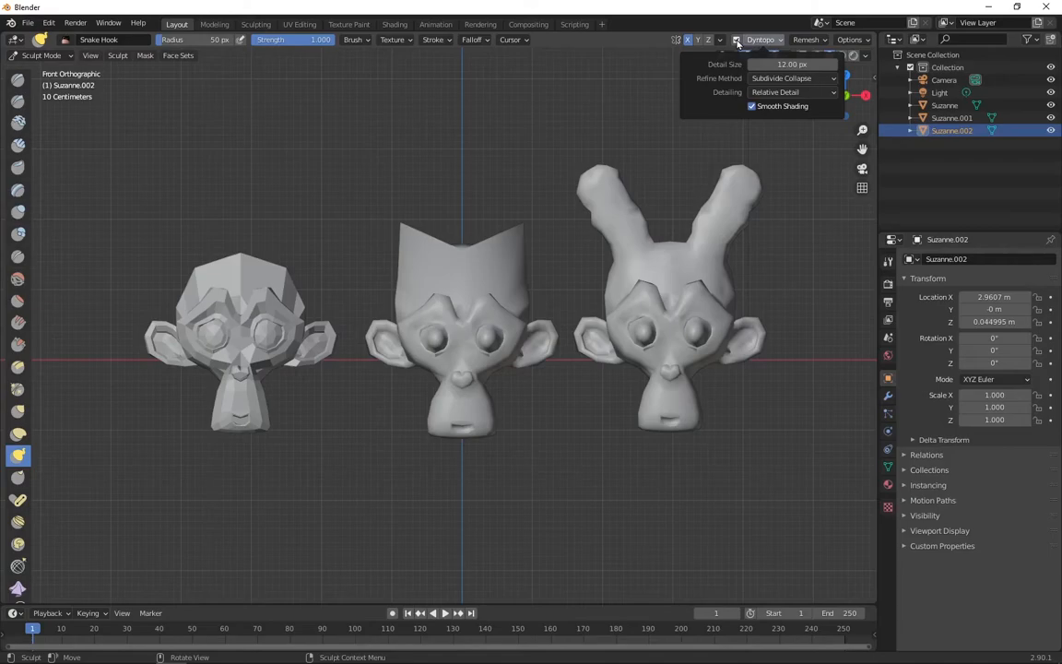
left_click(737, 41)
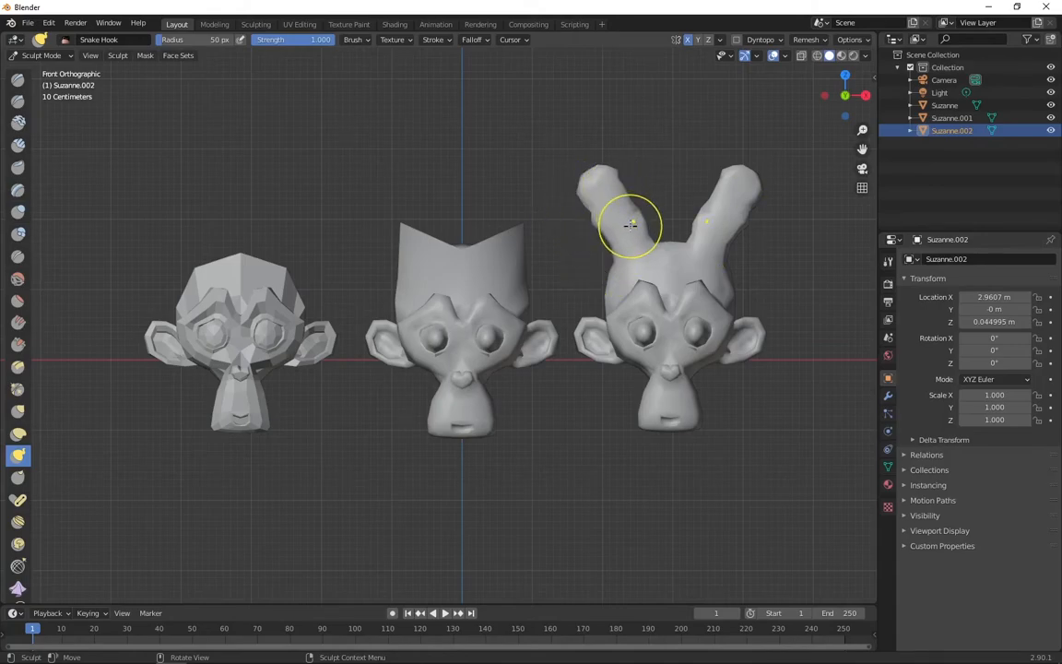
left_click(807, 39)
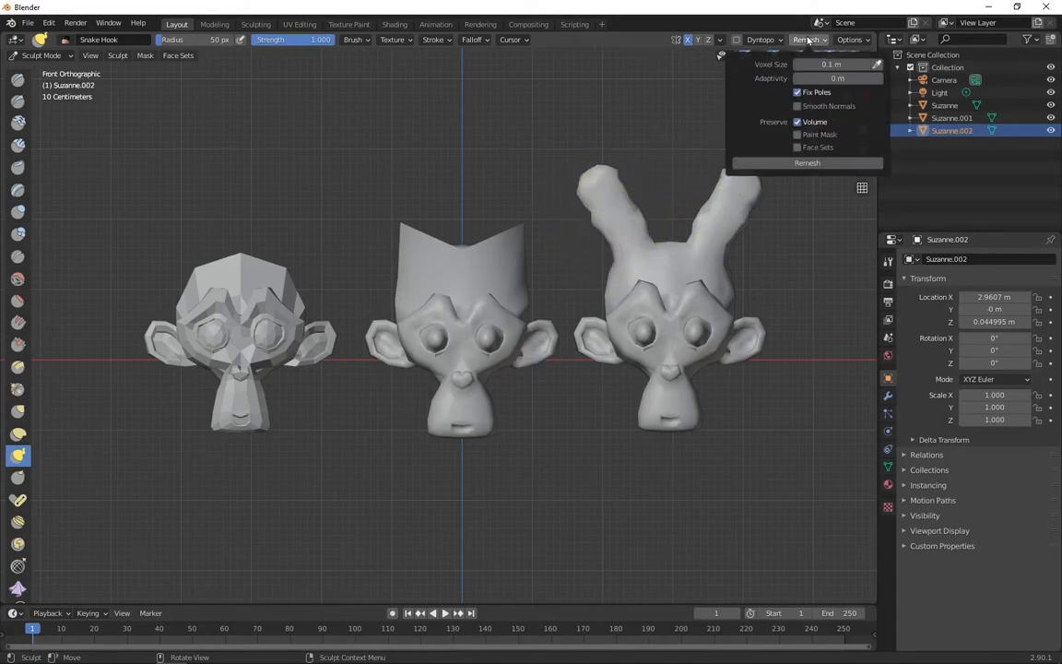
left_click(801, 164)
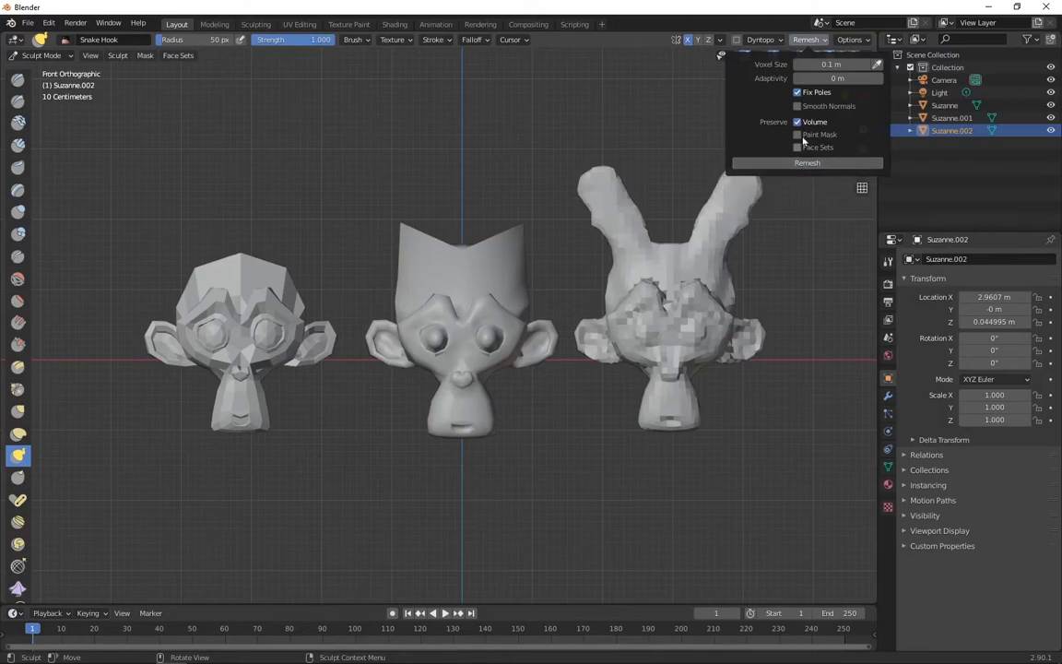
Set the remesh voxel size to 0.05 m and remesh the right monkey again
left_click(829, 65)
type("0.05")
left_click(812, 165)
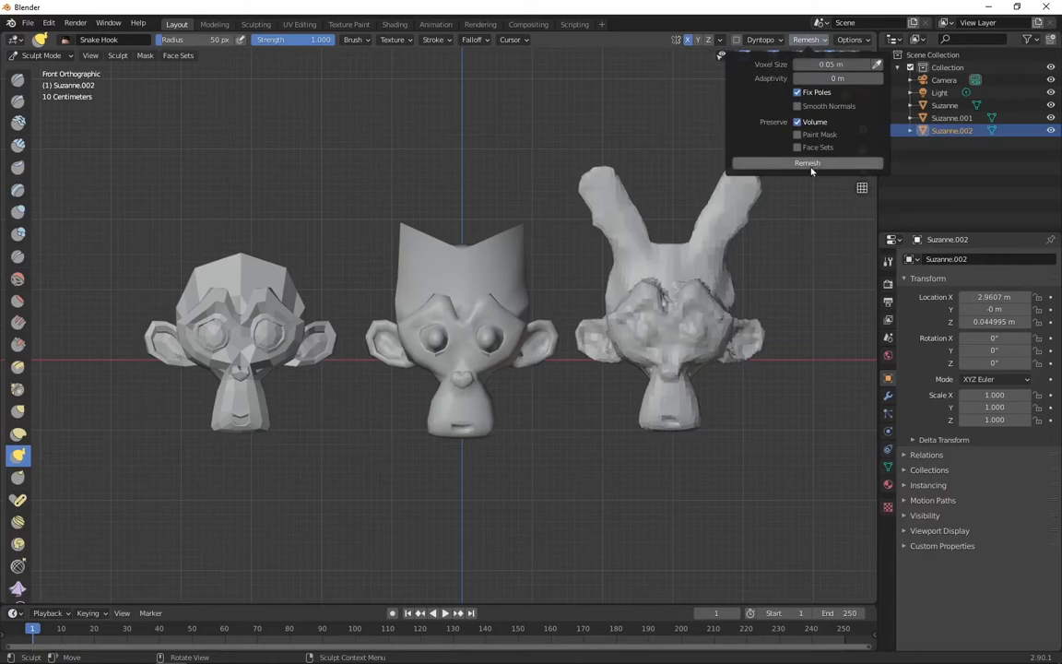
left_click(811, 167)
Set the remesh voxel size to 2 m and try remeshing the right monkey with it
left_click(819, 65)
type("2")
key("Return")
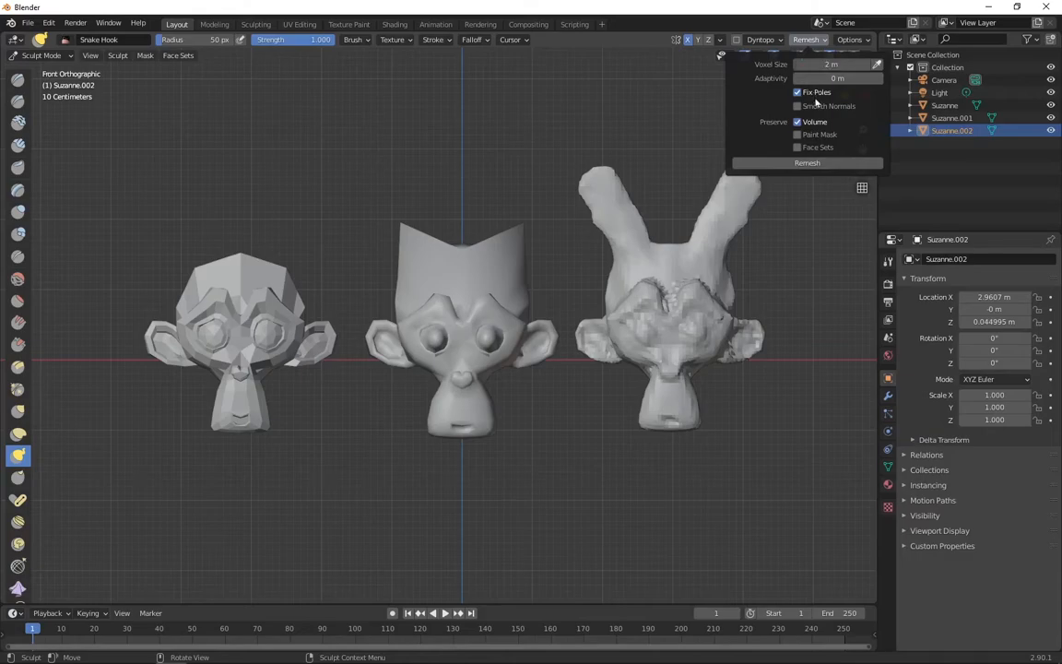
left_click(804, 164)
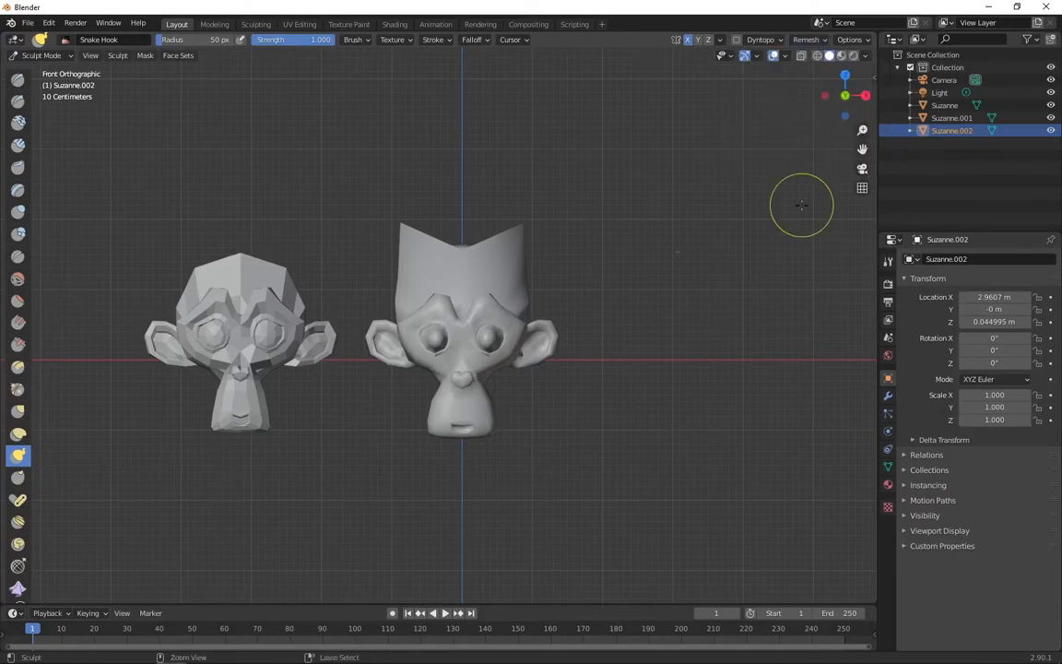
Undo the voxel remeshes on the right monkey, going back to its smooth-shaded sculpt
key("ctrl+z")
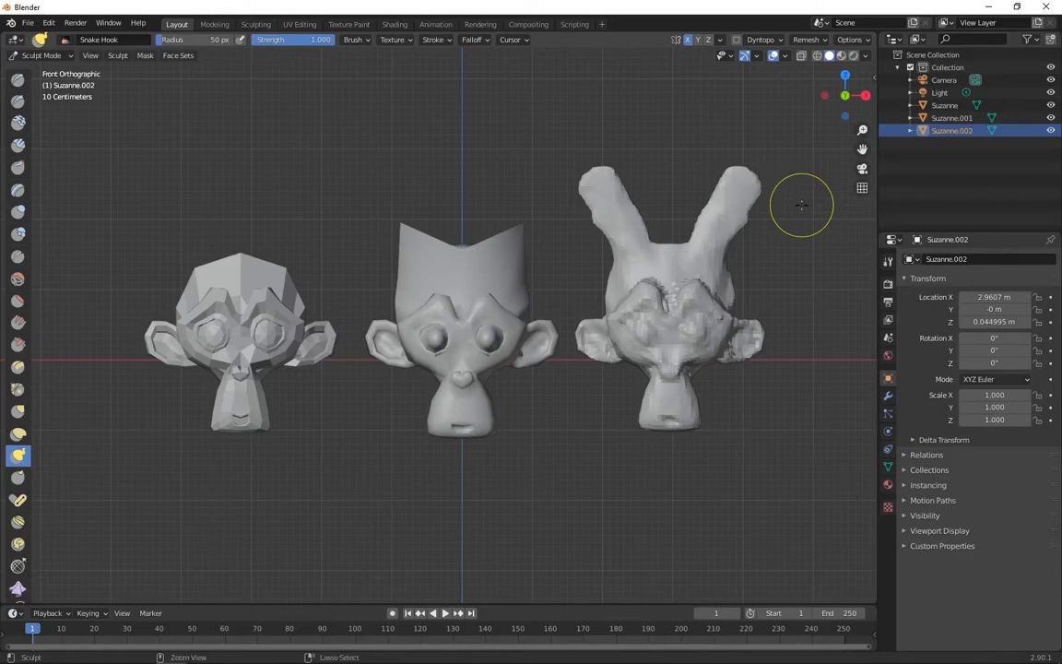
key("ctrl+z")
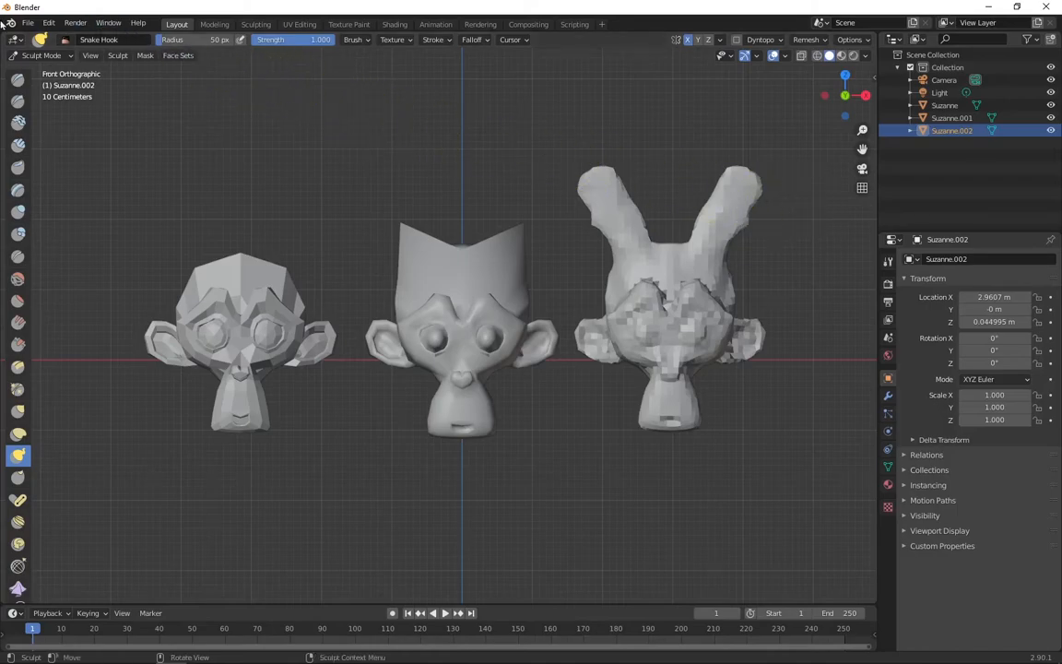
left_click(46, 24)
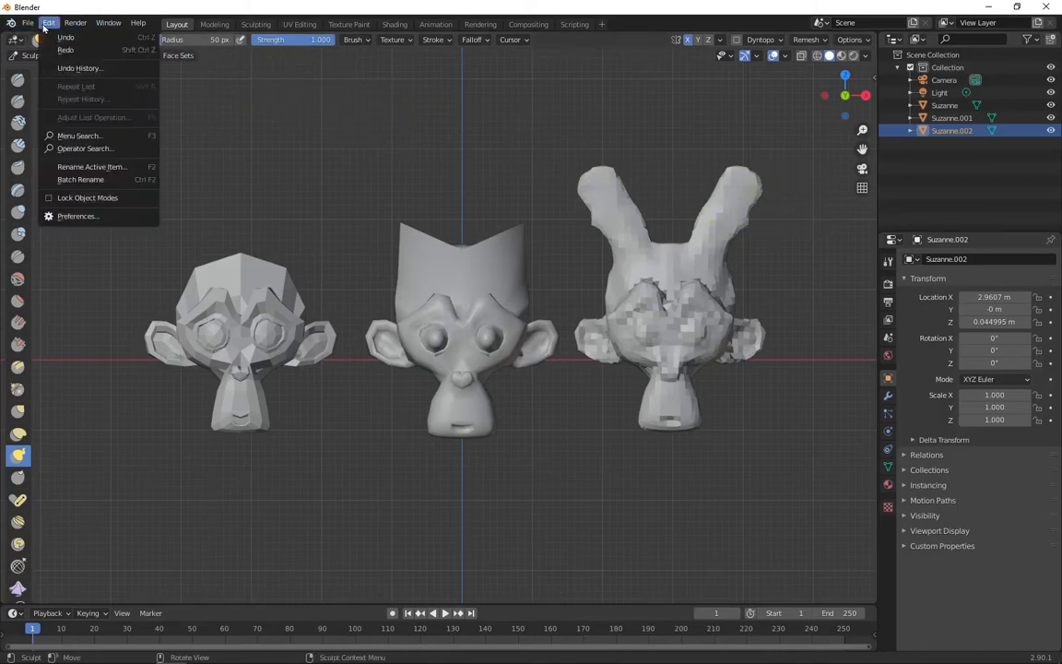
left_click(125, 38)
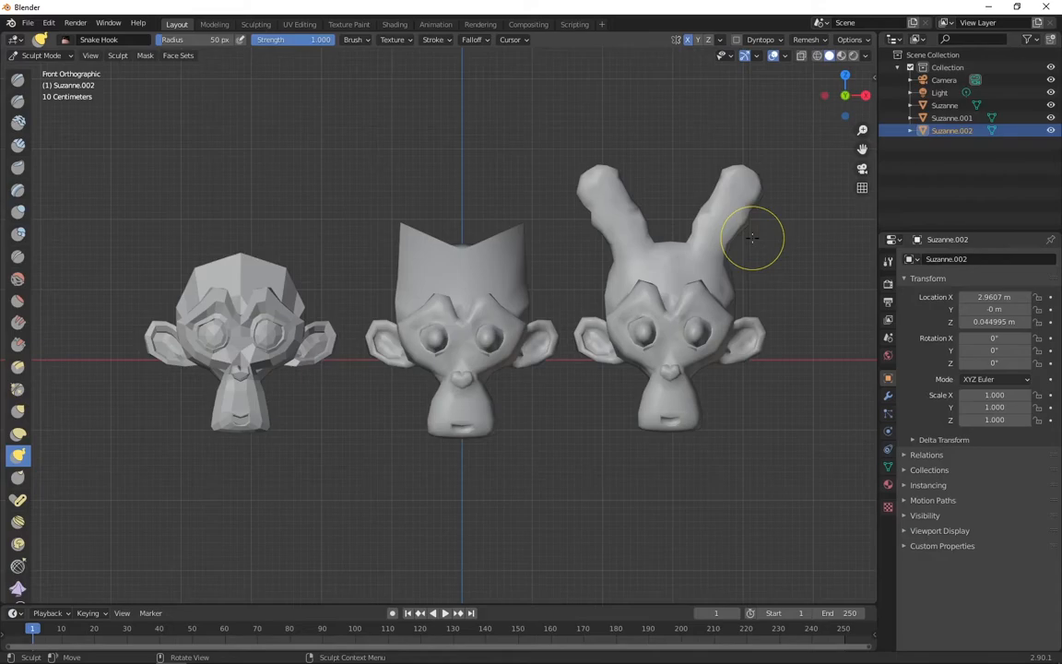
Add a Subdivision Surface modifier to the right monkey
left_click(889, 397)
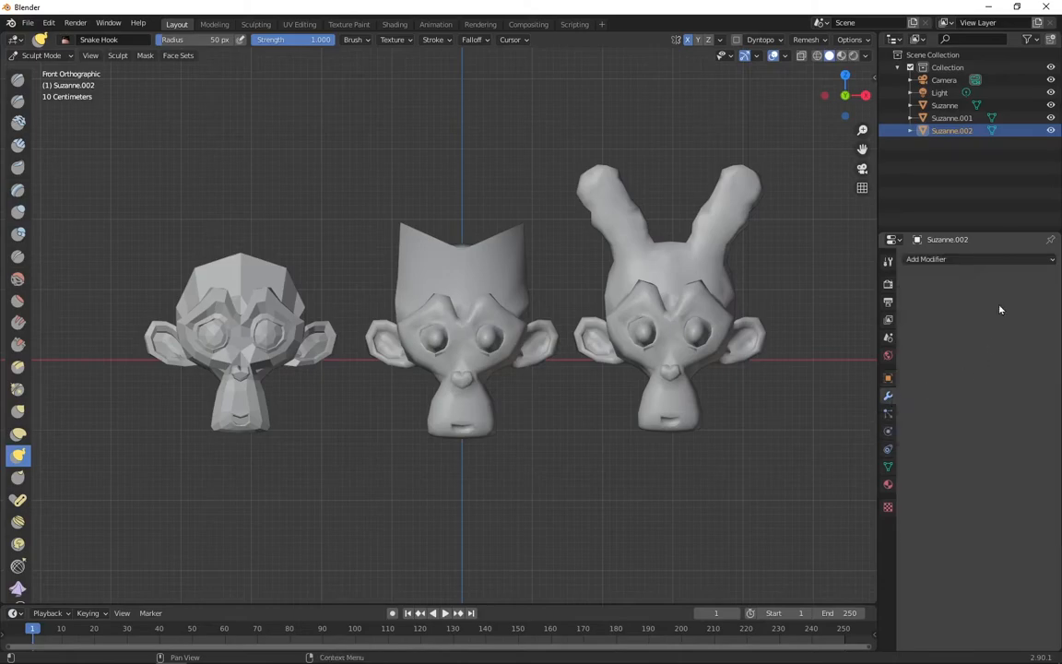
left_click(1018, 259)
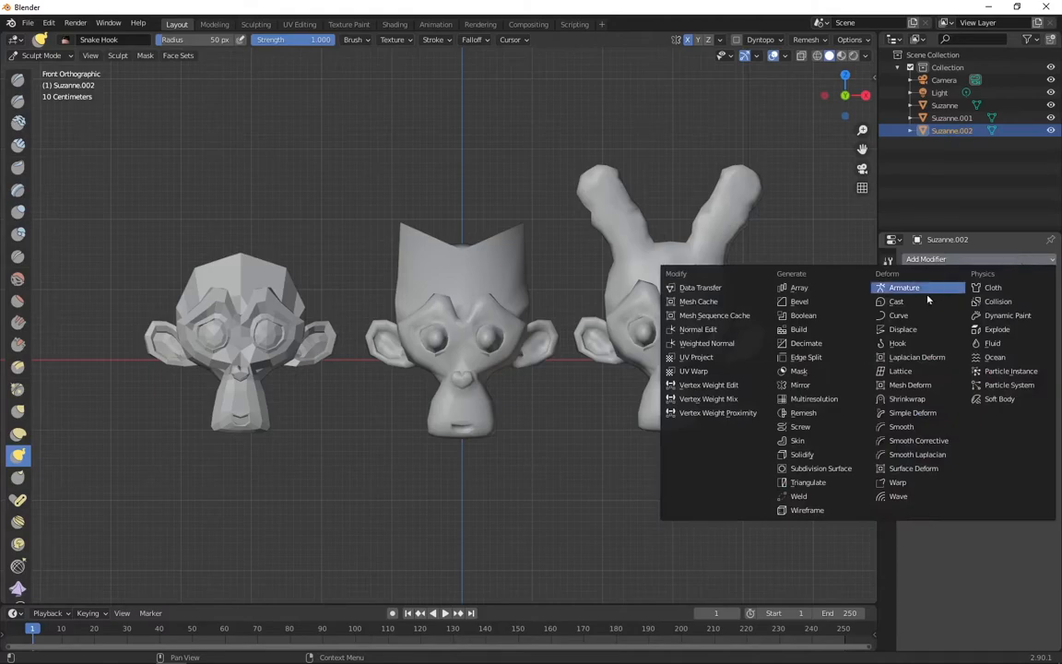
left_click(857, 470)
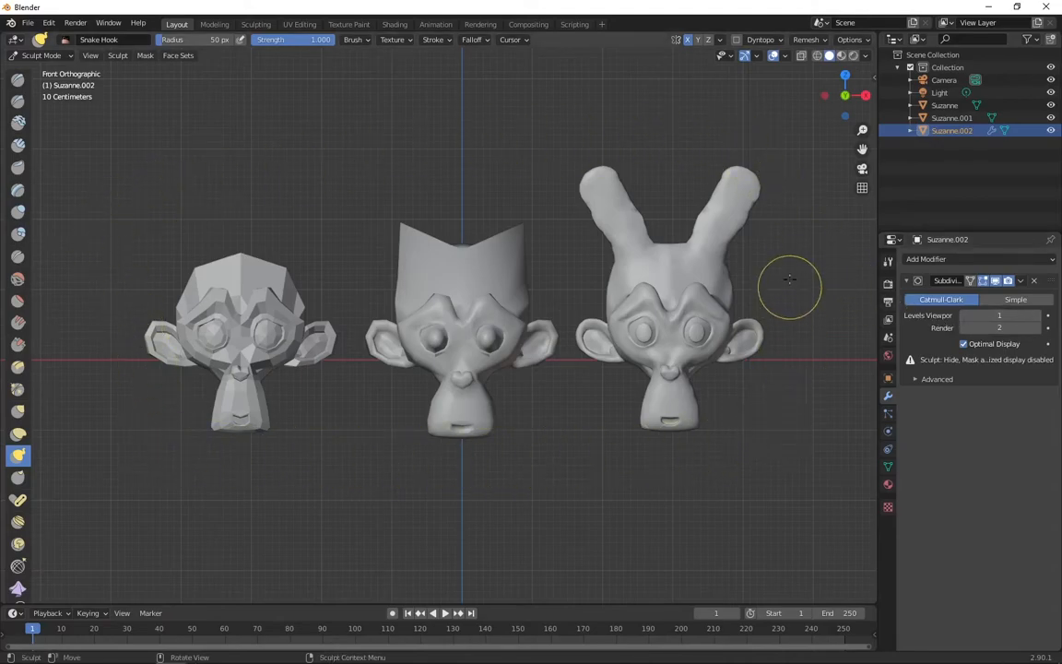
Try higher viewport levels on the Subdivision modifier and bring them down to 0
left_click(1038, 316)
left_click(1037, 316)
left_click(1037, 317)
left_click(964, 316)
left_click(964, 317)
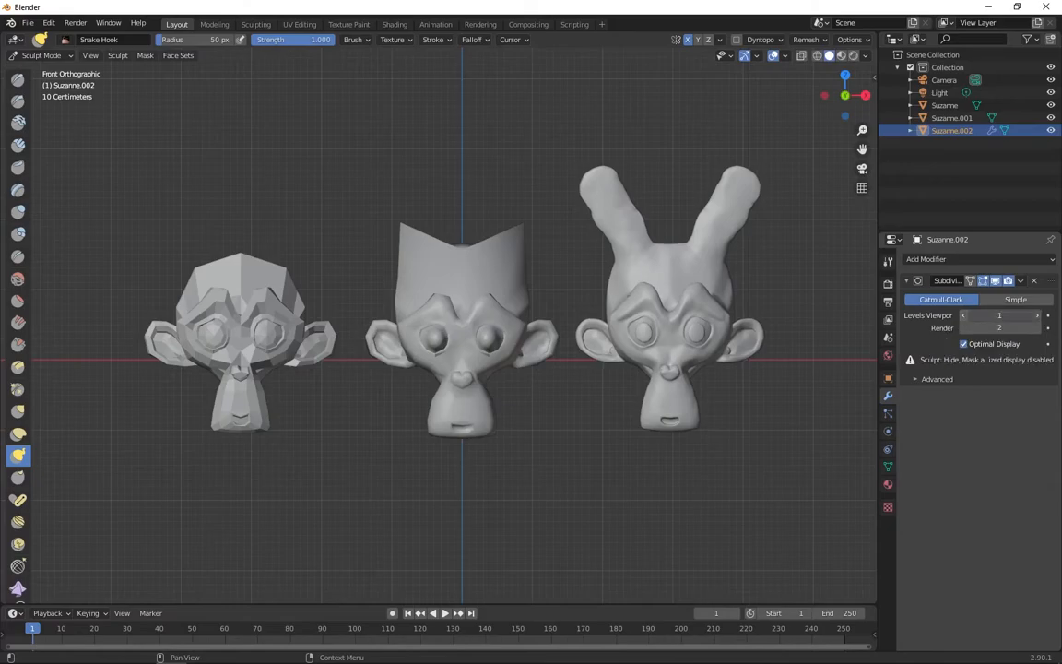
left_click(964, 316)
left_click(964, 316)
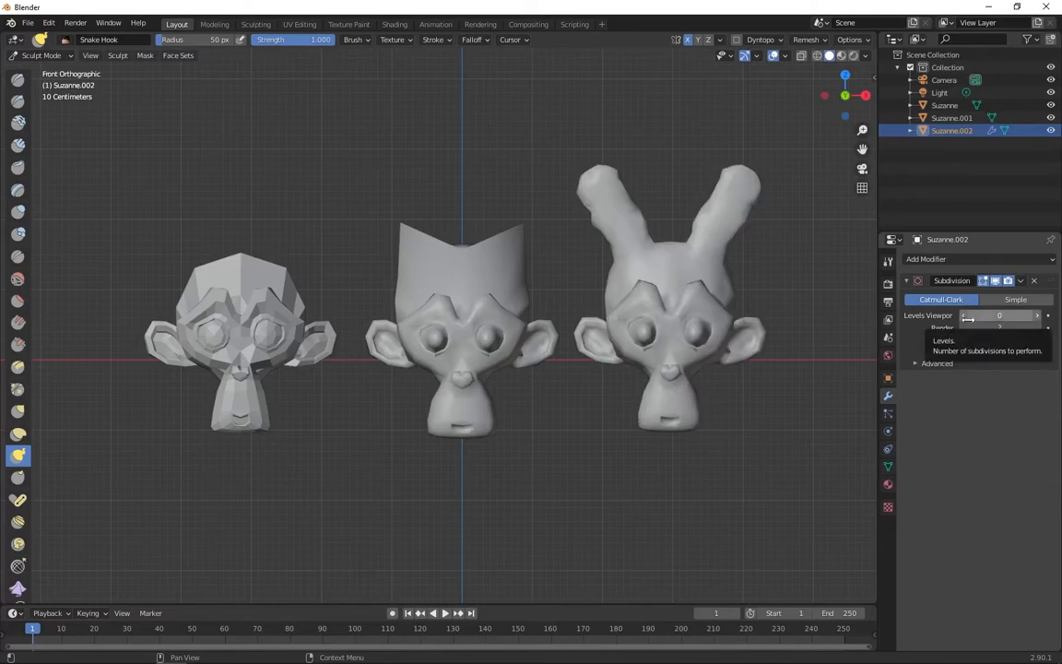
Raise the Subdivision modifier's viewport levels one at a time up to 6
left_click(1038, 316)
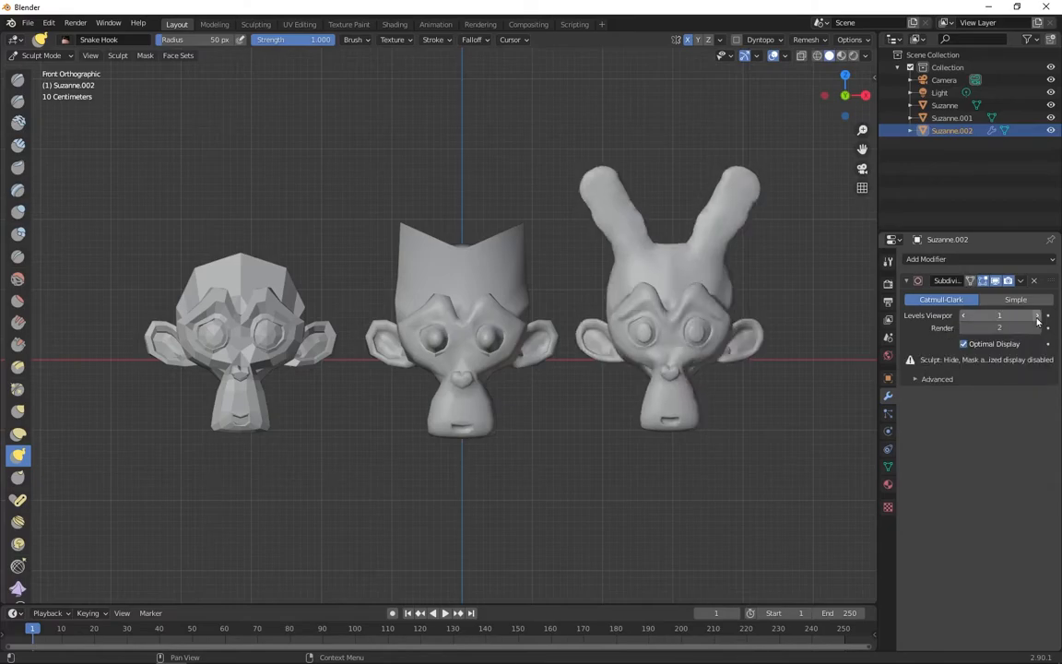
left_click(1037, 316)
left_click(1037, 316)
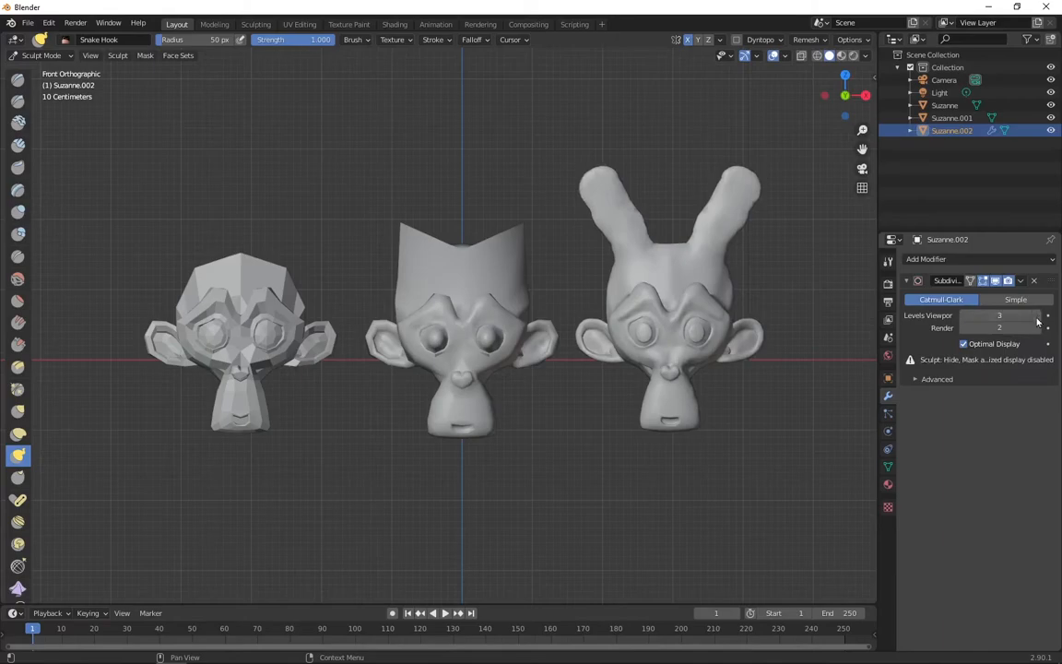
left_click(1037, 316)
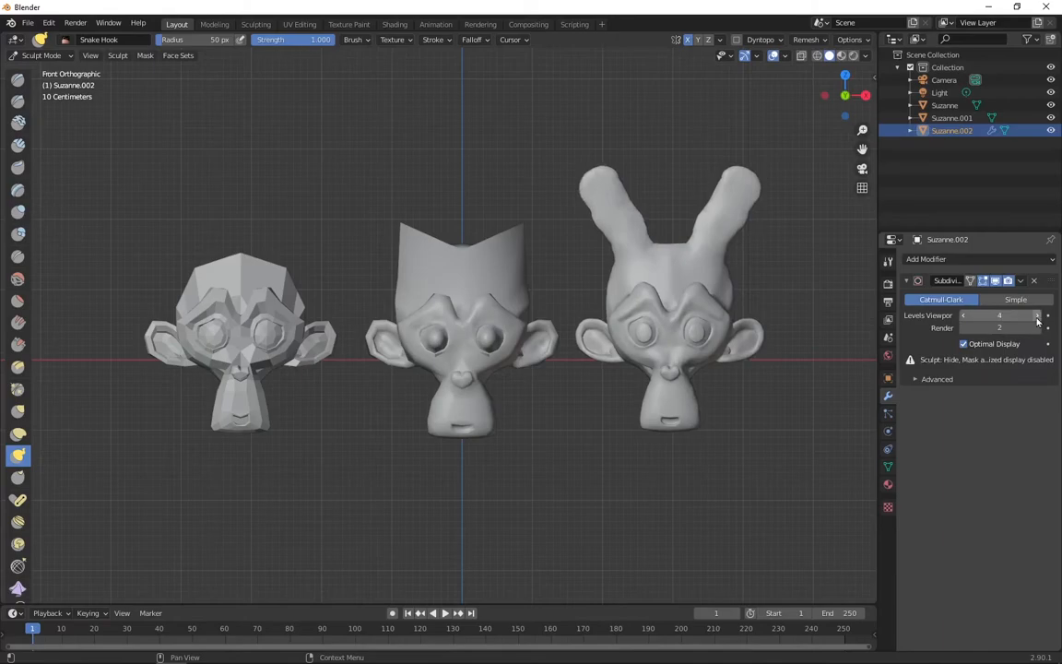
left_click(1037, 316)
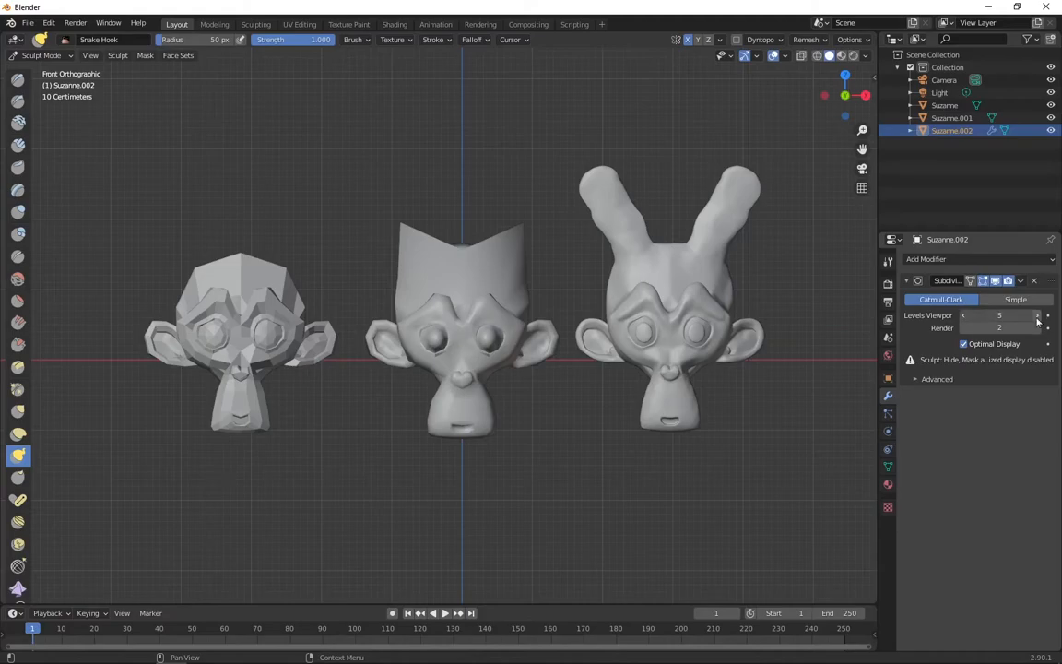
left_click(1037, 316)
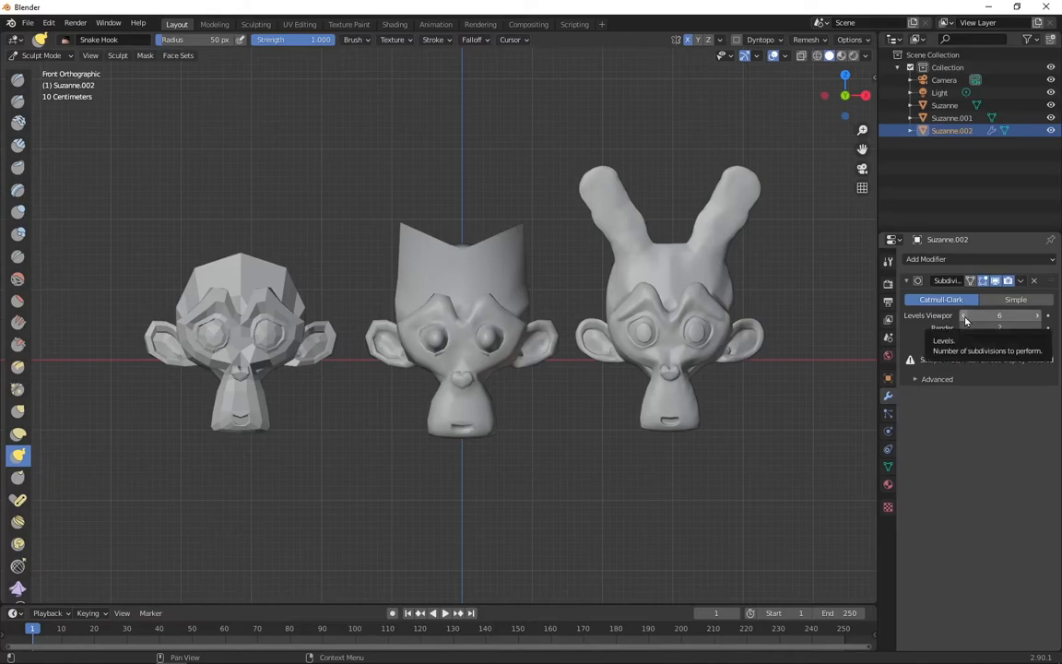
Lower the viewport levels to 4 and apply the Subdivision modifier to the right monkey
left_click(964, 317)
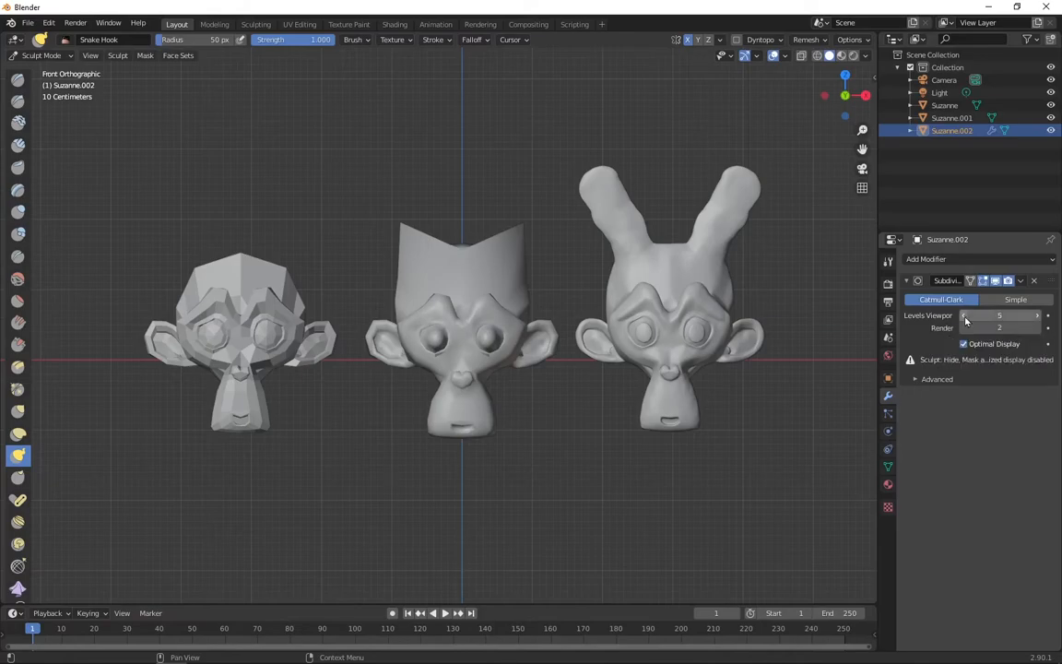
left_click(964, 317)
left_click(1021, 281)
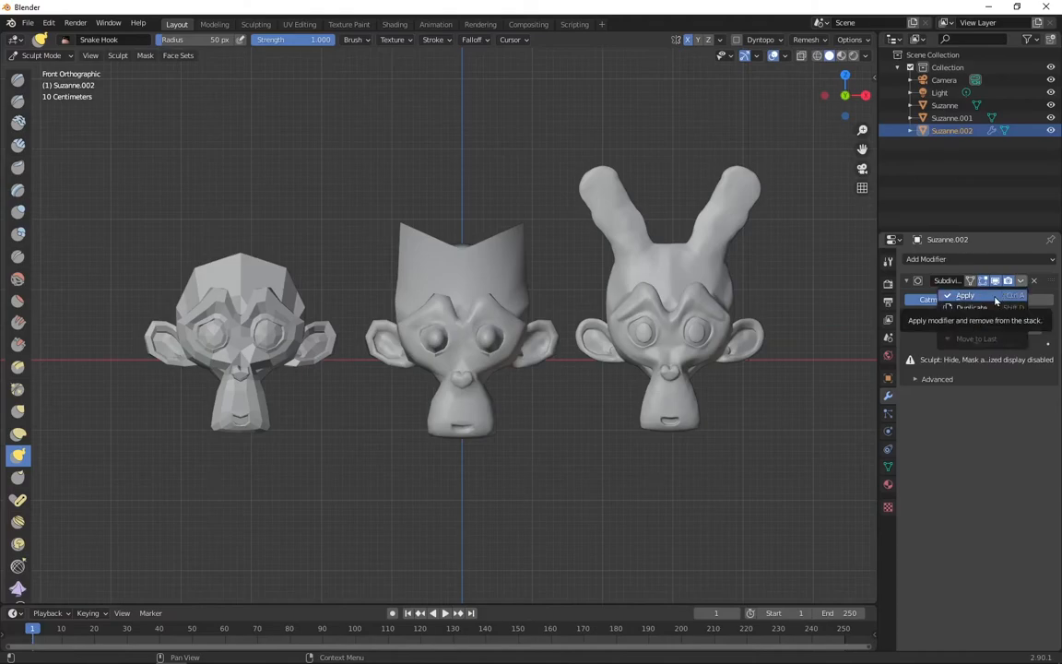
left_click(994, 297)
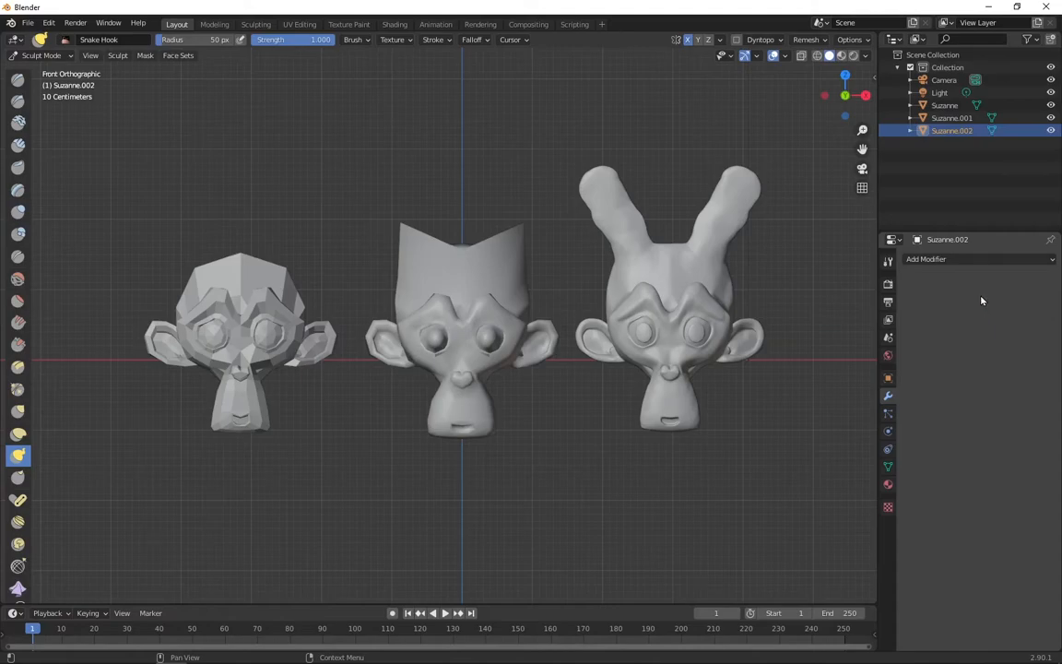
Enable the Wireframe overlay and inspect the subdivided mesh of the right monkey up close
left_click(784, 55)
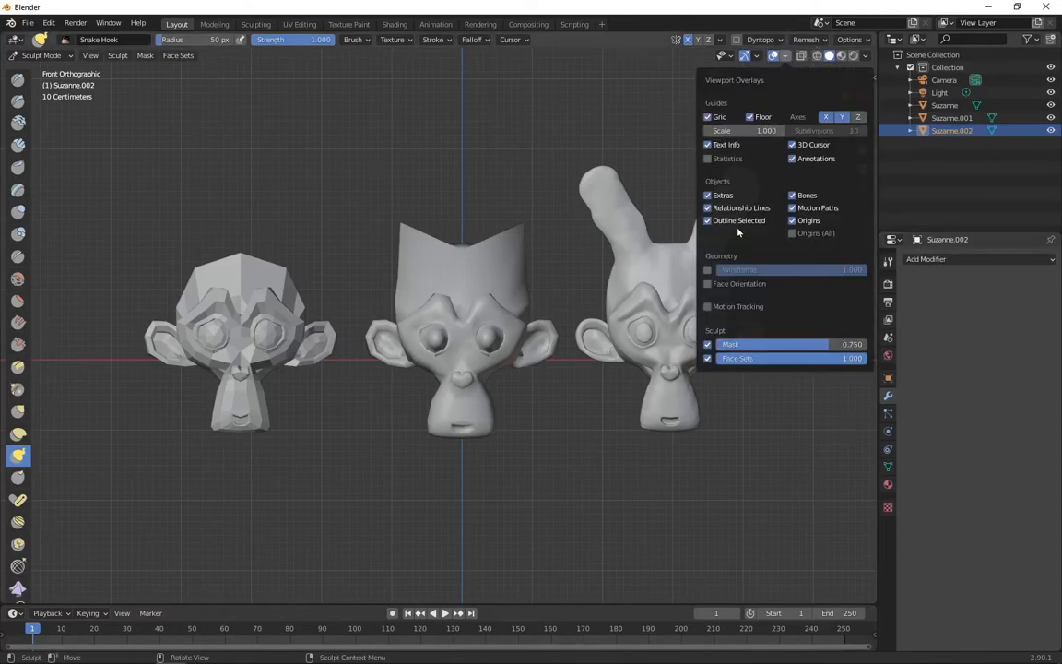
left_click(708, 270)
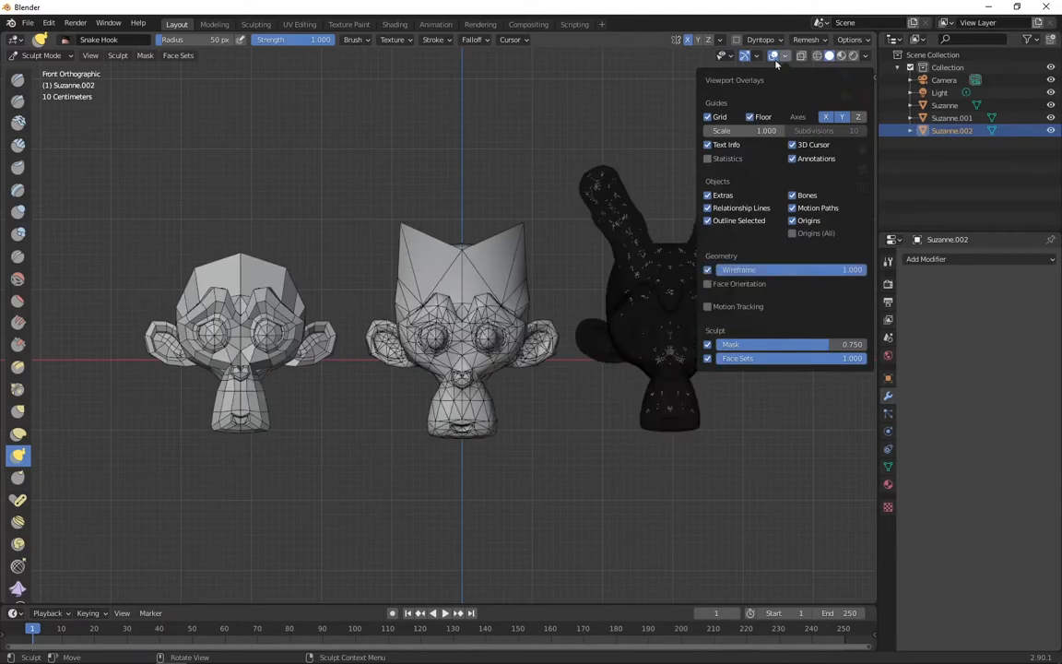
scroll(621, 253, "up", 4)
middle_click_drag(780, 280, 491, 308, "shift")
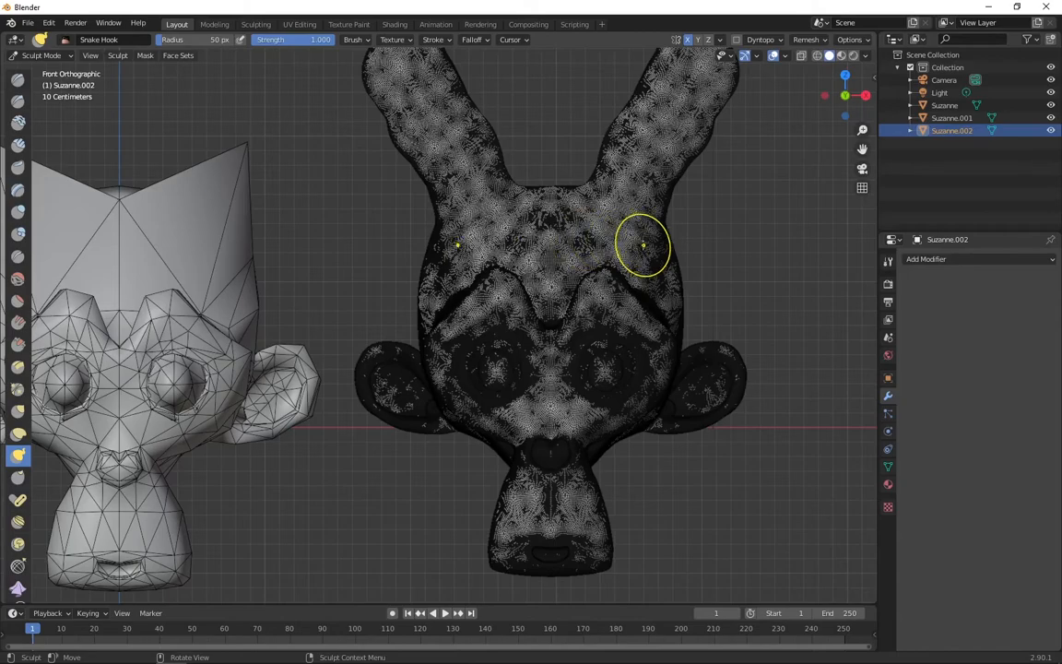
scroll(644, 242, "up", 2)
scroll(642, 245, "down", 3)
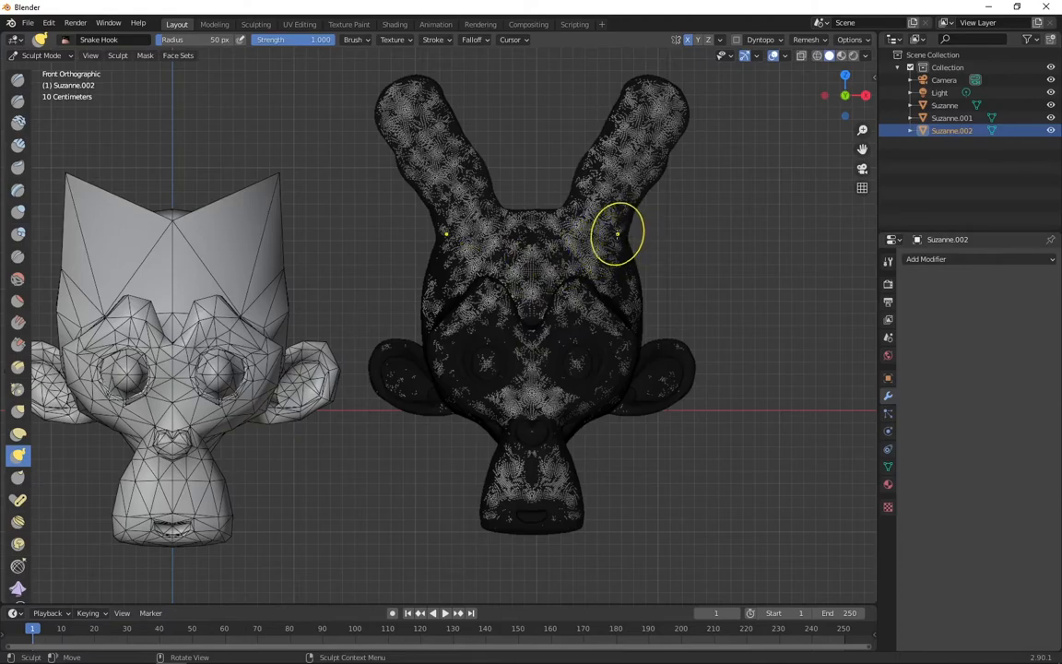
Pull the right monkey's head and long ears outward with several symmetrical Snake Hook strokes
mouse_move(611, 244)
left_mouse_down()
mouse_move(579, 221)
mouse_move(709, 208)
mouse_move(678, 140)
mouse_move(788, 175)
mouse_move(826, 237)
left_mouse_up()
left_click_drag(536, 224, 536, 111)
left_click_drag(601, 161, 568, 102)
mouse_move(634, 115)
left_mouse_down()
mouse_move(622, 63)
mouse_move(695, 73)
left_mouse_up()
mouse_move(673, 122)
left_mouse_down()
mouse_move(735, 104)
mouse_move(720, 151)
left_mouse_up()
mouse_move(622, 274)
left_mouse_down()
mouse_move(693, 264)
mouse_move(718, 224)
left_mouse_up()
mouse_move(613, 254)
left_mouse_down()
mouse_move(631, 266)
mouse_move(710, 203)
left_mouse_up()
Undo the Snake Hook strokes just made on the right monkey
key("ctrl+z")
key("ctrl+z")
key("ctrl+z")
key("ctrl+z")
key("ctrl+z")
key("ctrl+z")
key("ctrl+z")
key("ctrl+z")
key("ctrl+z")
Pull out the sides of the right monkey's head and stretch its long ears upward with Snake Hook
scroll(552, 312, "down", 4)
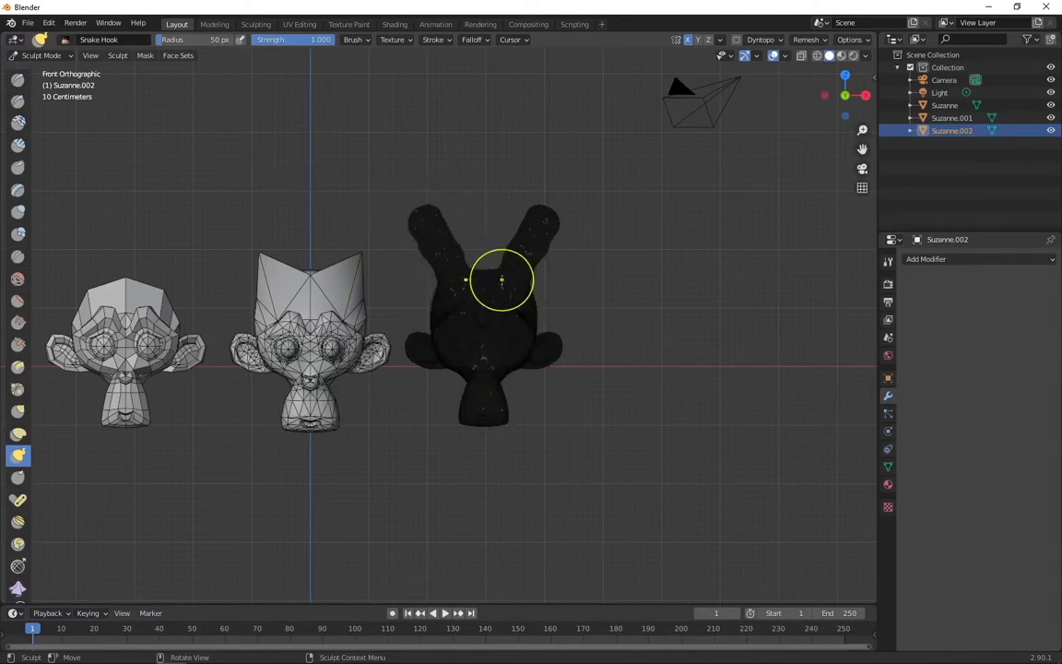
left_click_drag(521, 299, 551, 280)
mouse_move(533, 239)
left_mouse_down()
mouse_move(558, 223)
mouse_move(536, 185)
left_mouse_up()
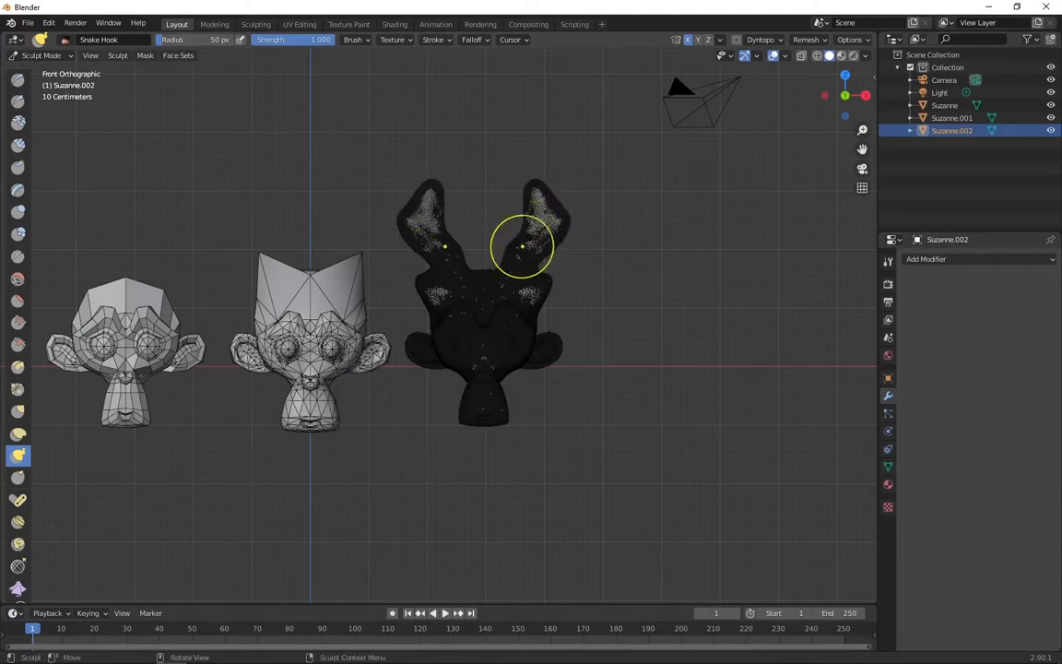
Return to Object Mode and duplicate the sculpted right monkey twice, lining the copies up to its right about 3.1 m apart
left_click(70, 57)
left_click(67, 66)
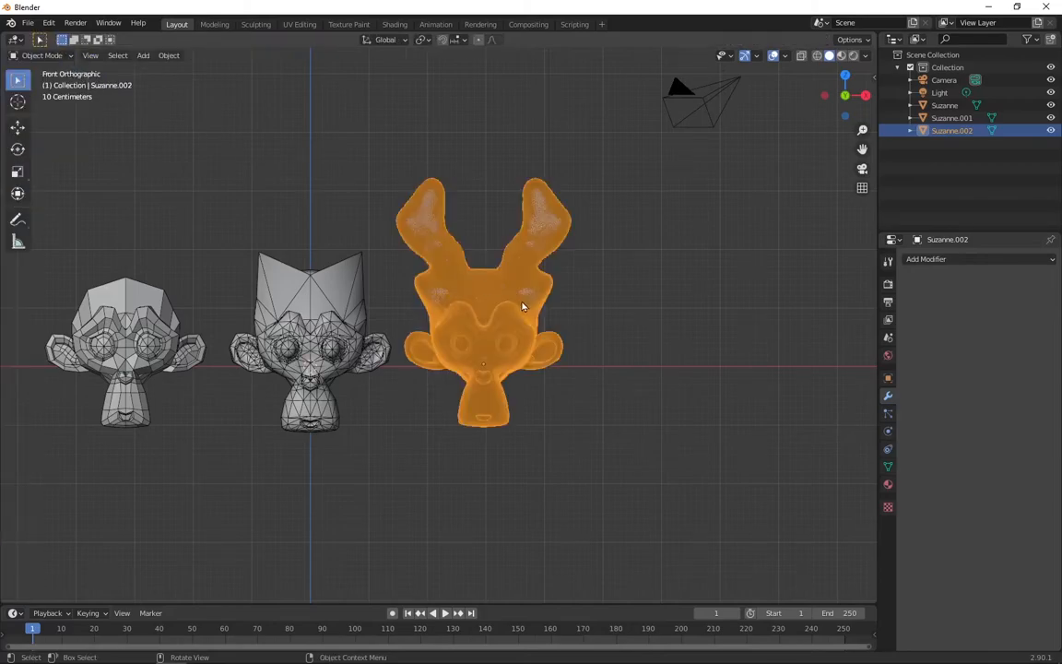
key("shift+d")
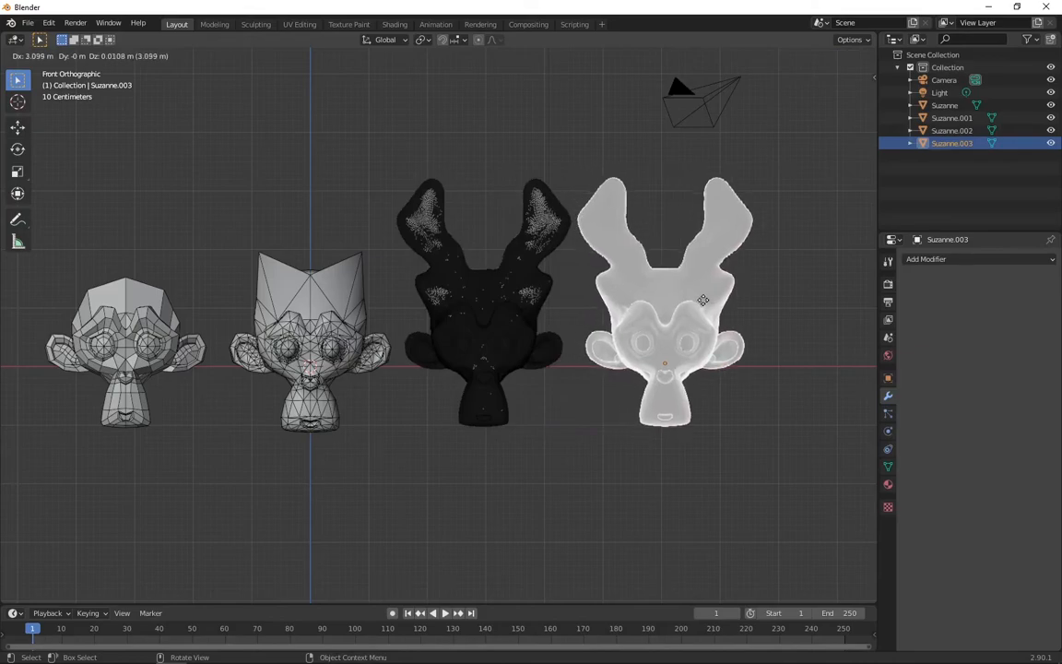
left_click(703, 299)
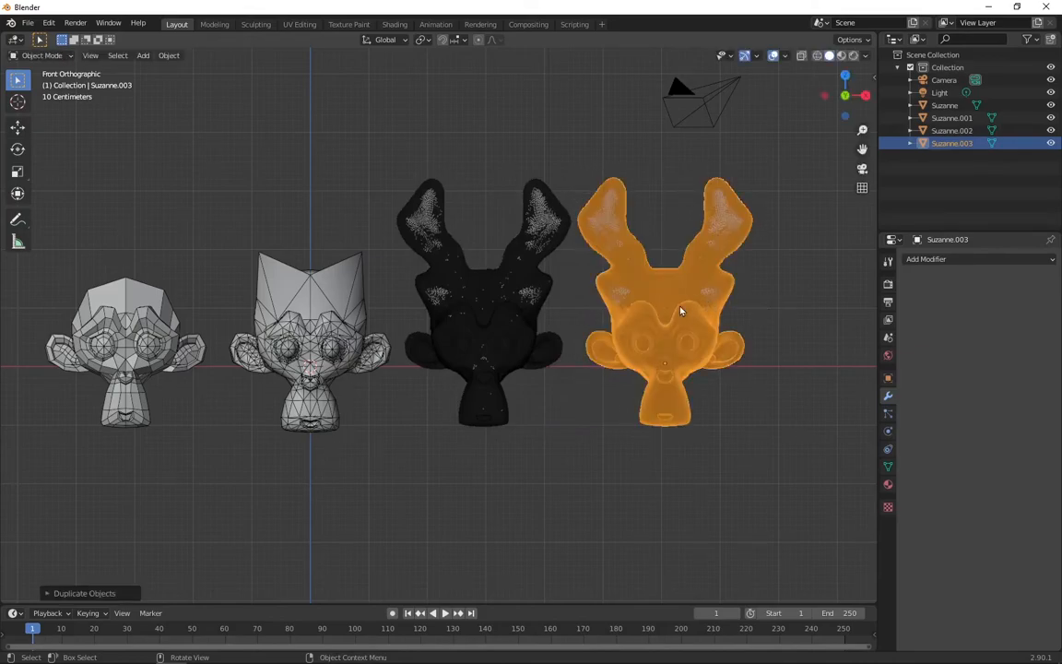
key("shift+d")
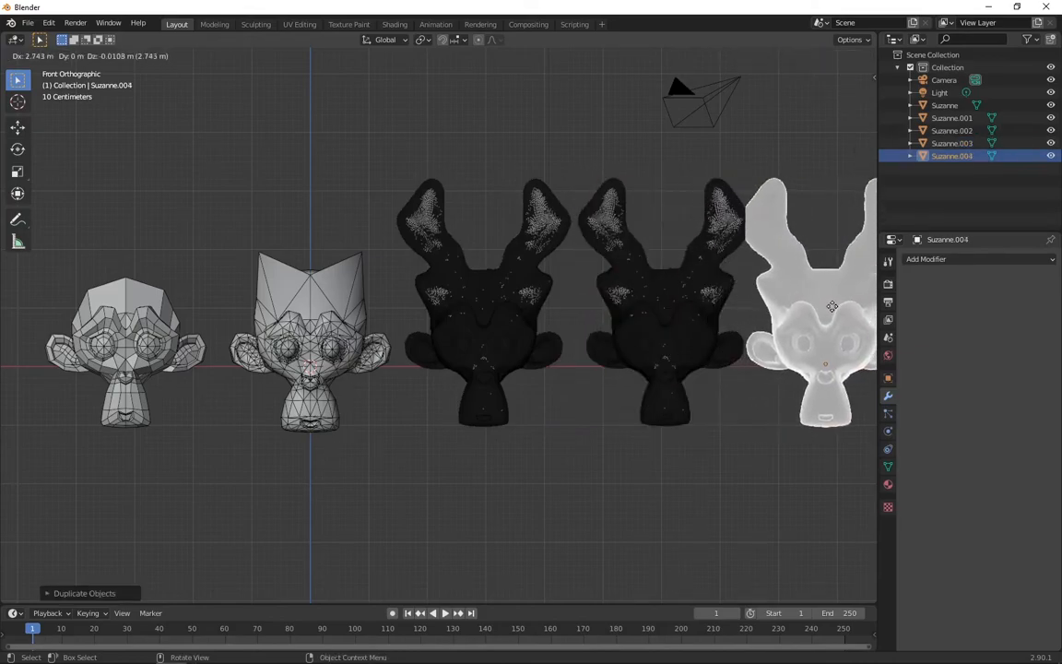
left_click(834, 309)
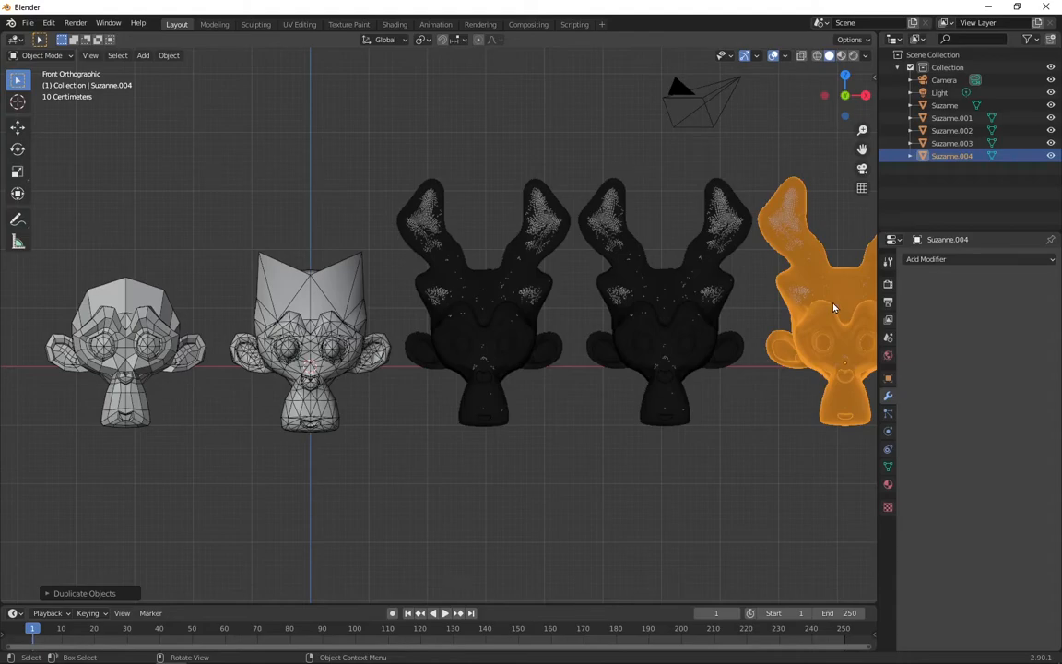
Enter Sculpt Mode on the rightmost copy and switch sculpting to the neighbouring copy by way of Object Mode
key("ctrl+Tab")
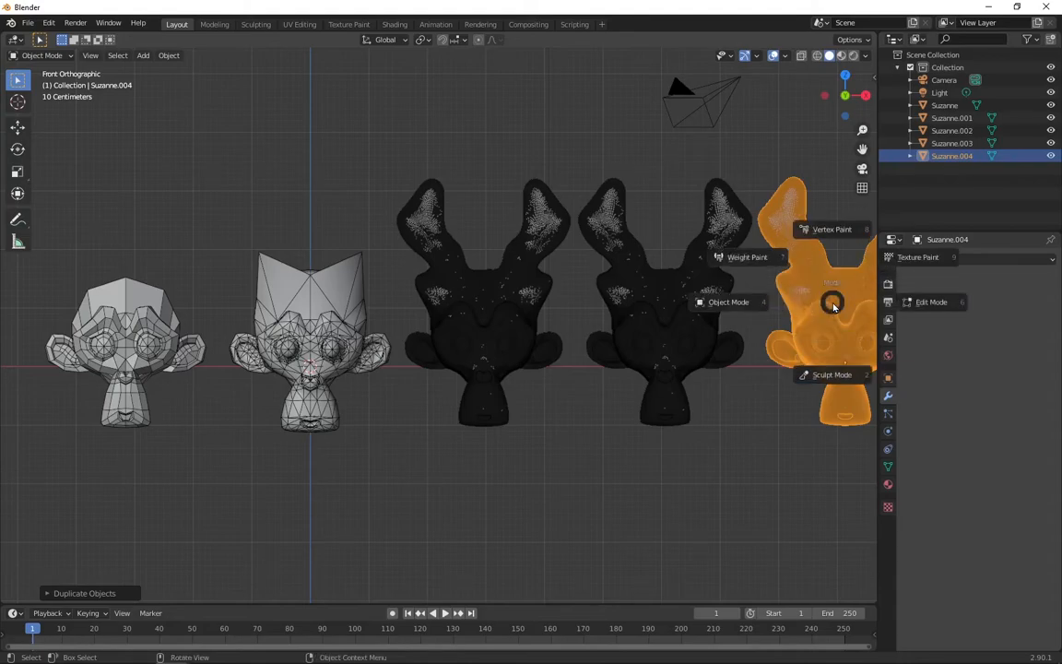
left_click(835, 379)
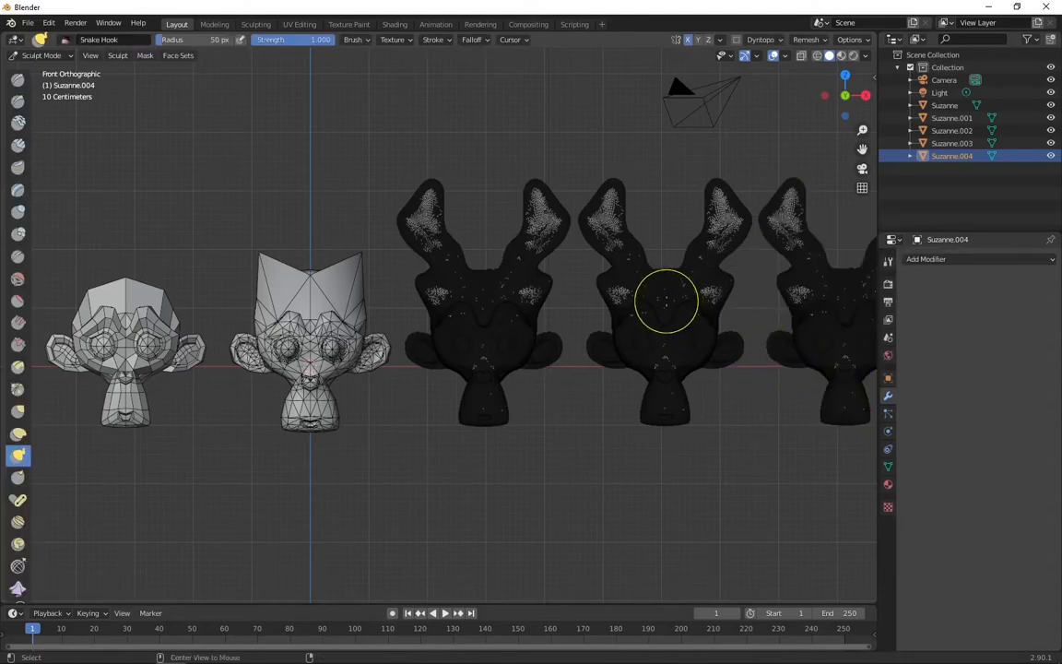
key("ctrl+Tab")
left_click(665, 302)
key("ctrl+Tab")
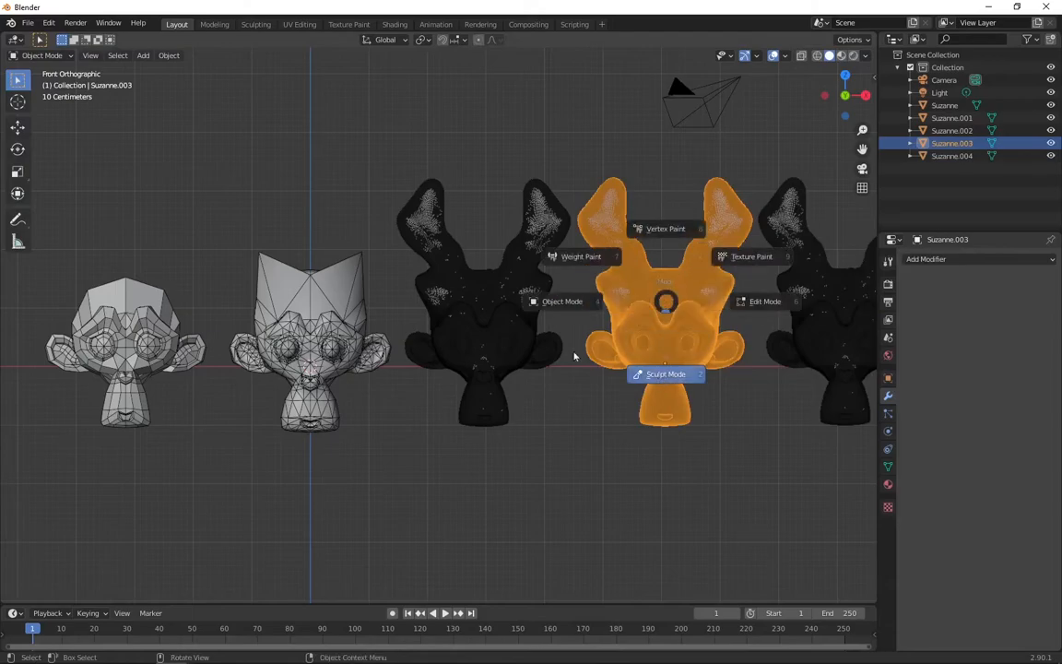
left_click(636, 369)
Switch sculpting by way of Object Mode to the original long-eared monkey and reshape its ears with a Snake Hook stroke
key("ctrl+Tab")
left_click(481, 297)
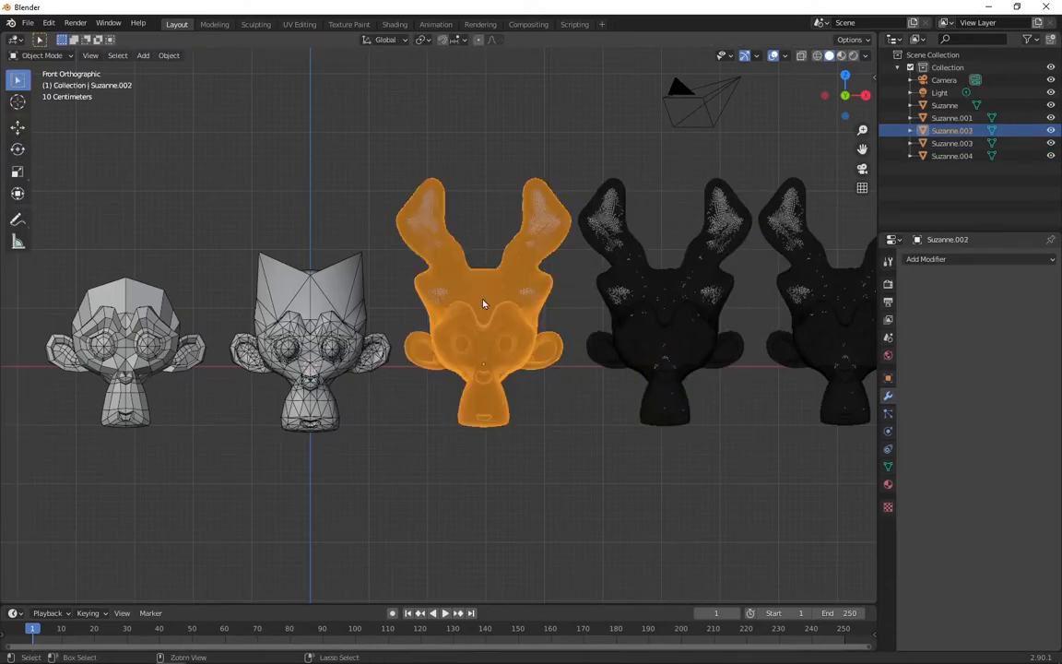
key("ctrl+Tab")
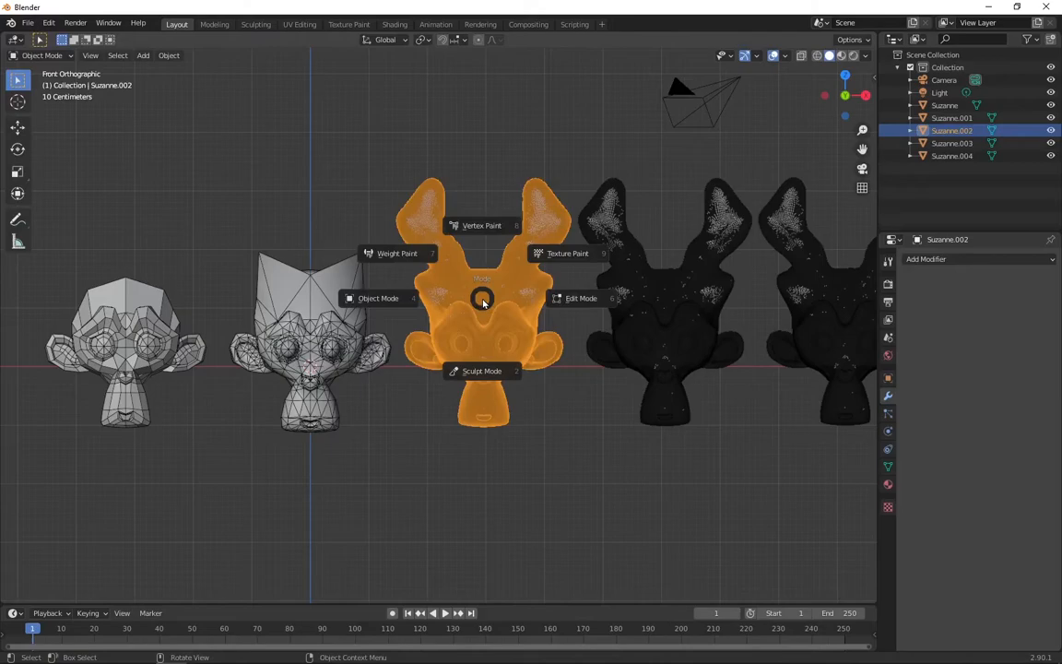
left_click(494, 371)
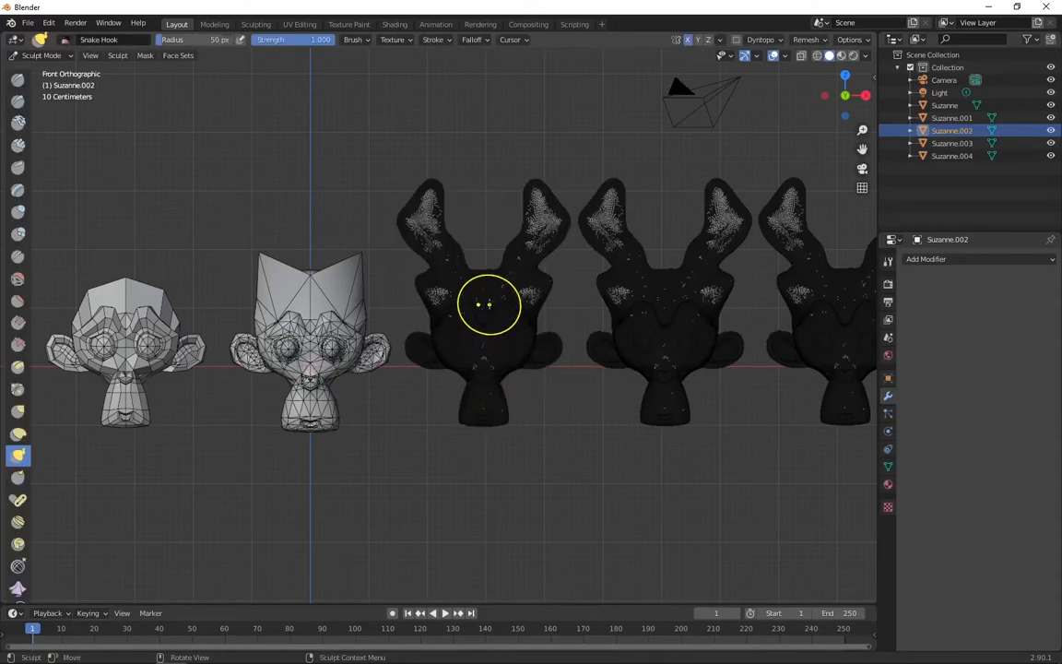
left_click_drag(529, 241, 527, 236)
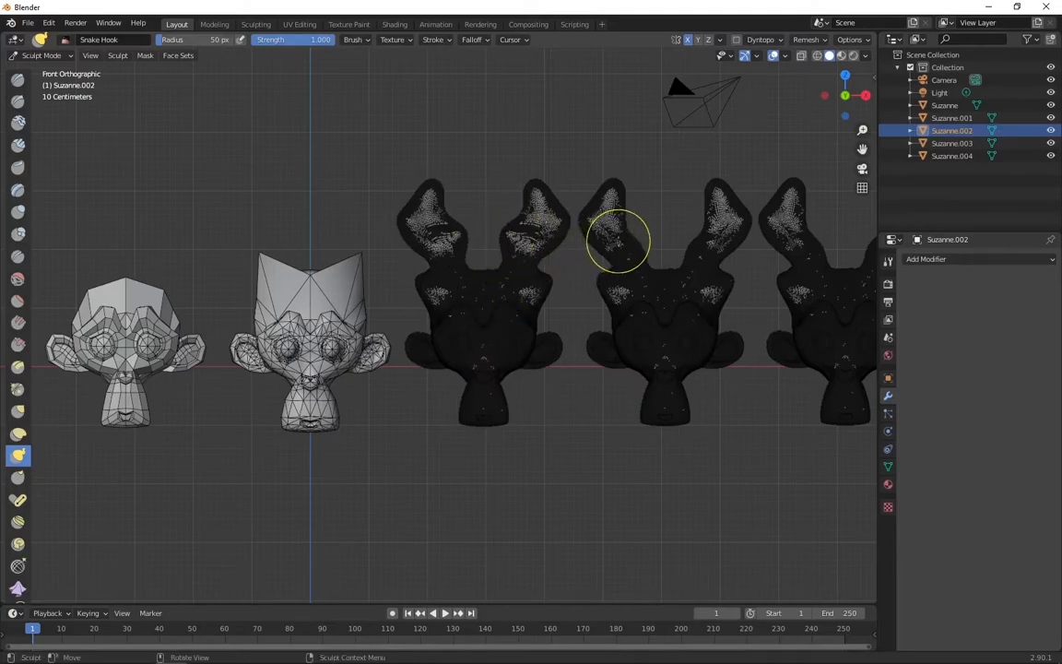
Switch sculpting directly between the two long-eared copies without leaving Sculpt Mode, reshaping the ears of each with Snake Hook
key("alt+q")
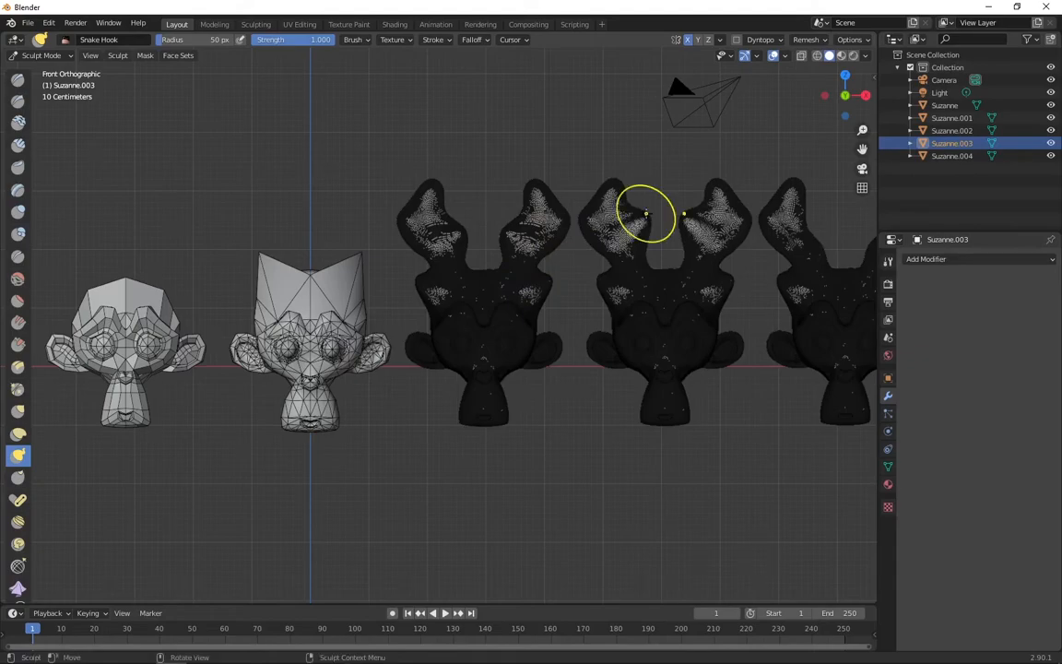
mouse_move(626, 205)
left_mouse_down()
mouse_move(610, 189)
mouse_move(605, 202)
mouse_move(583, 190)
left_mouse_up()
left_click(798, 242, "alt")
mouse_move(805, 219)
left_mouse_down()
mouse_move(812, 206)
mouse_move(789, 182)
left_mouse_up()
left_click(627, 276, "alt")
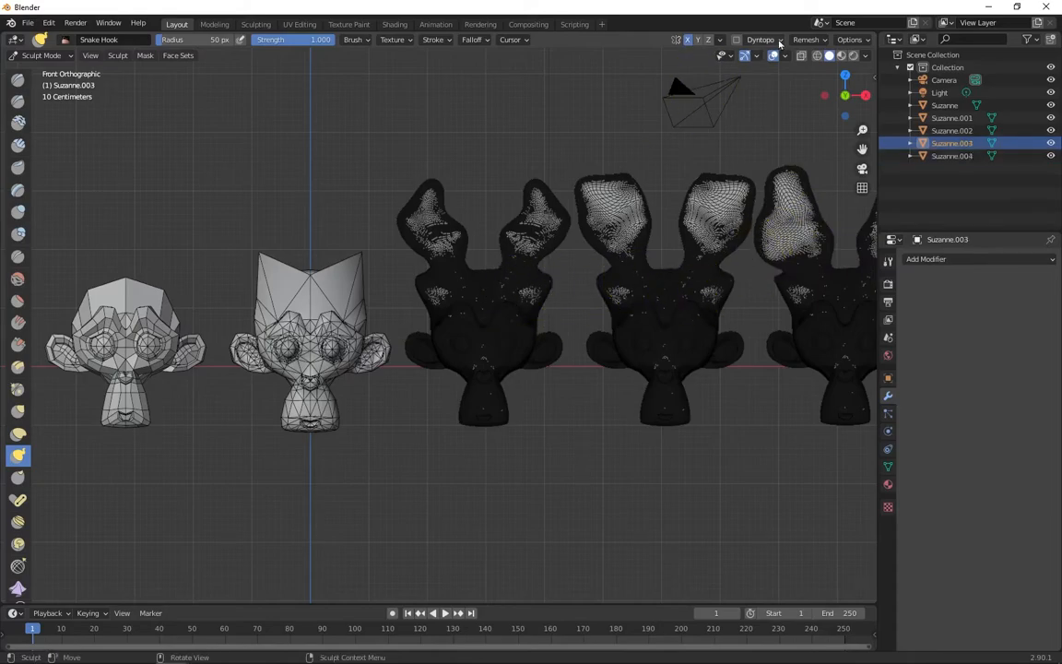
Hide the wireframe overlay and stretch the nearer copy's ears upward with Snake Hook
left_click(785, 55)
left_click(707, 270)
left_click_drag(702, 183, 707, 160)
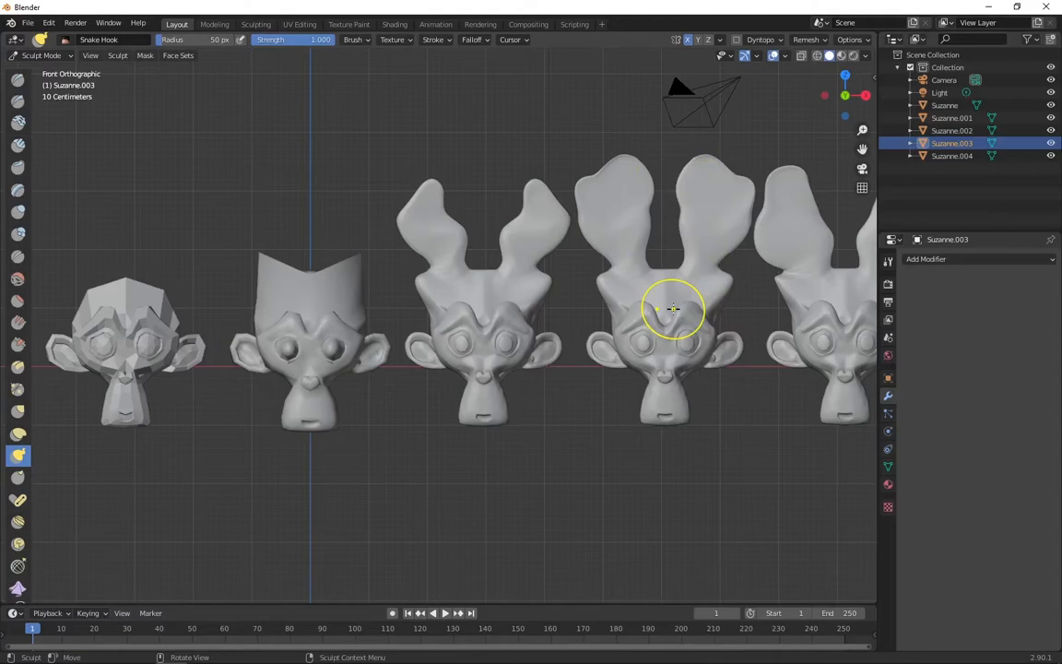
Add a Subdivision Surface modifier with 3 viewport levels to the nearer copy and pull its ear tips up
left_click(958, 260)
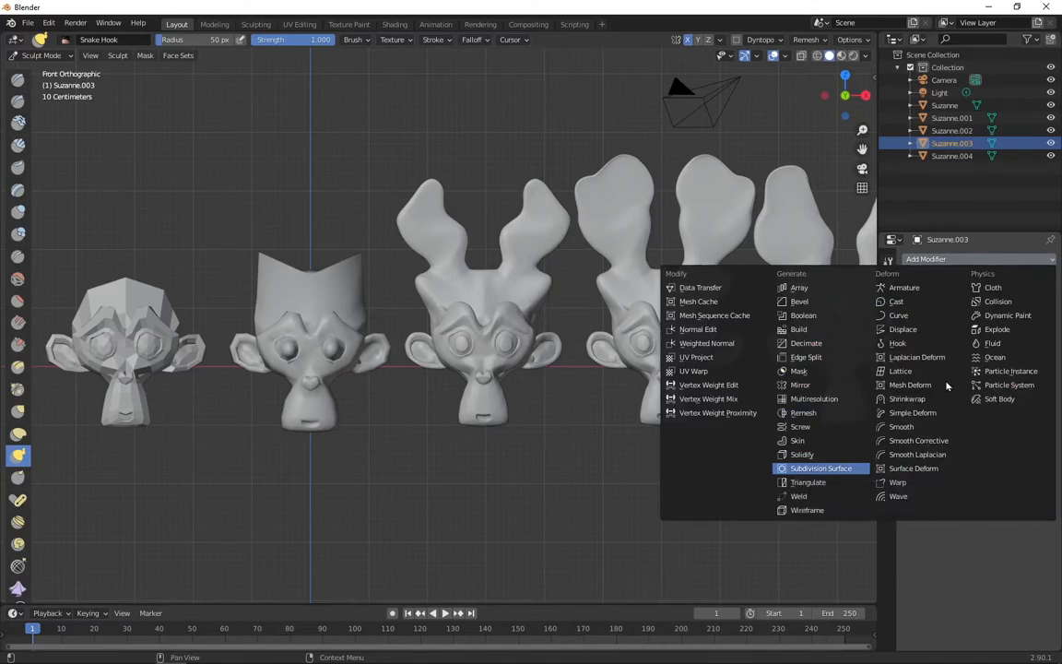
key("Return")
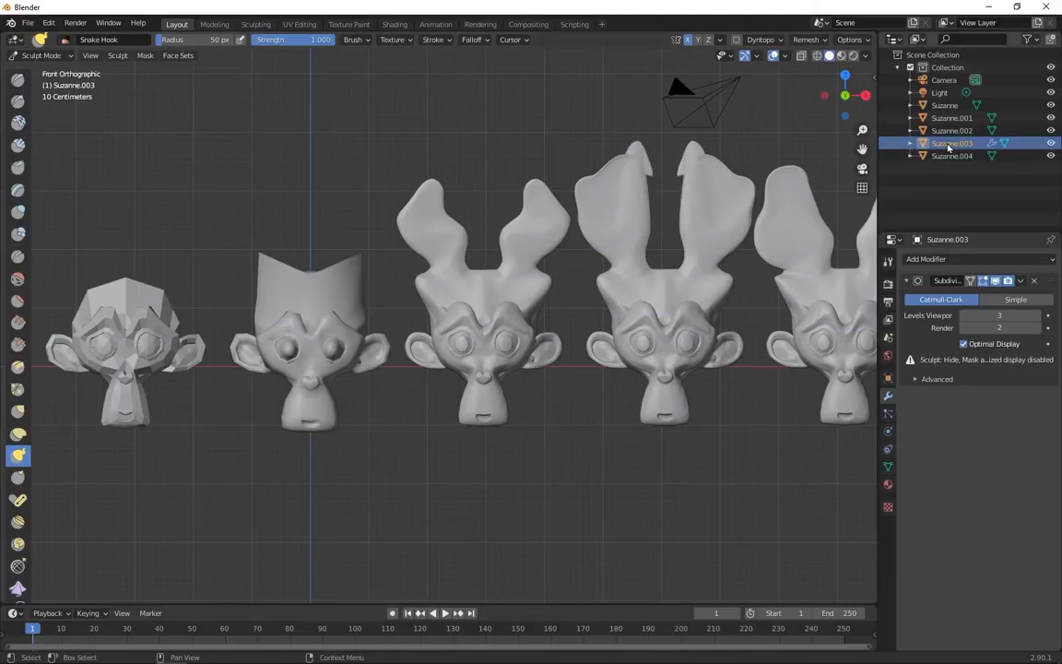
Delete both long-eared copies, Suzanne.003 and Suzanne.004, keeping the three original monkeys
right_click(948, 145)
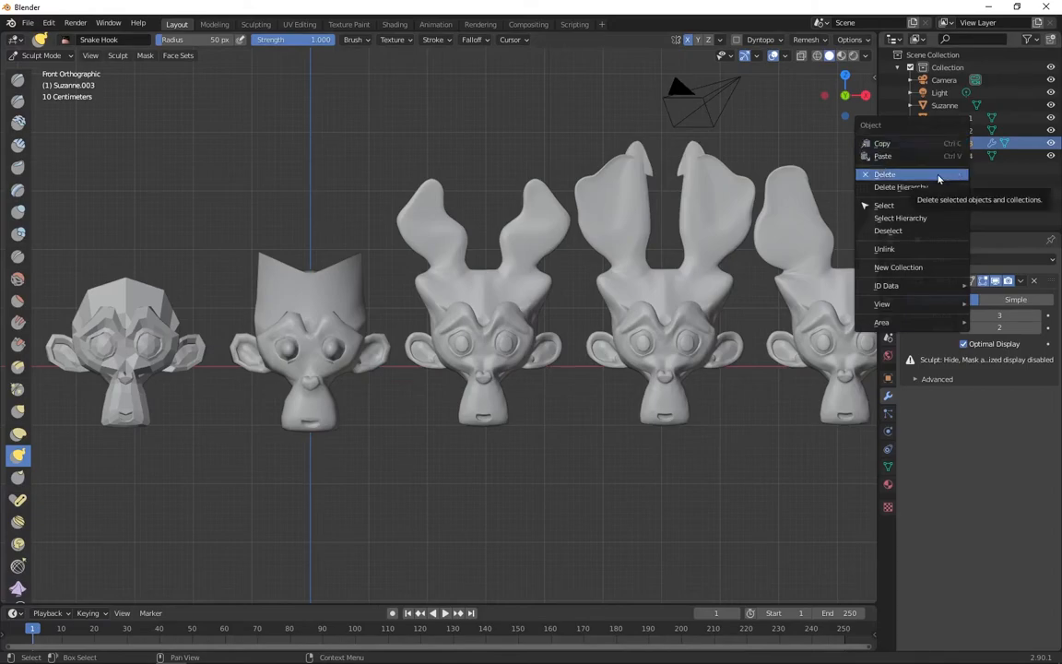
left_click(939, 176)
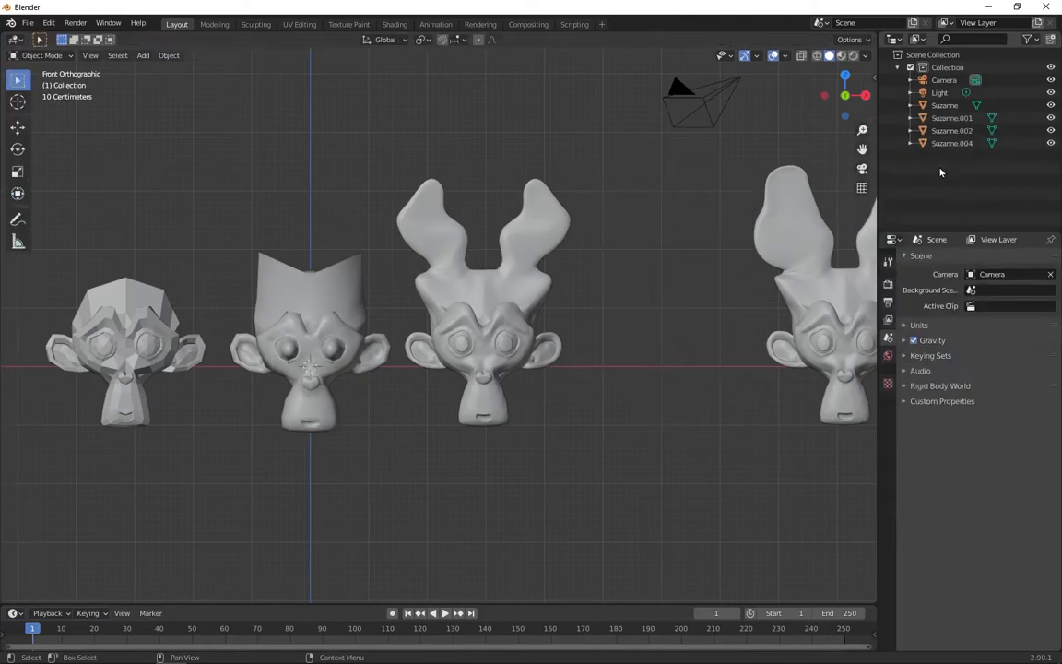
left_click(951, 145)
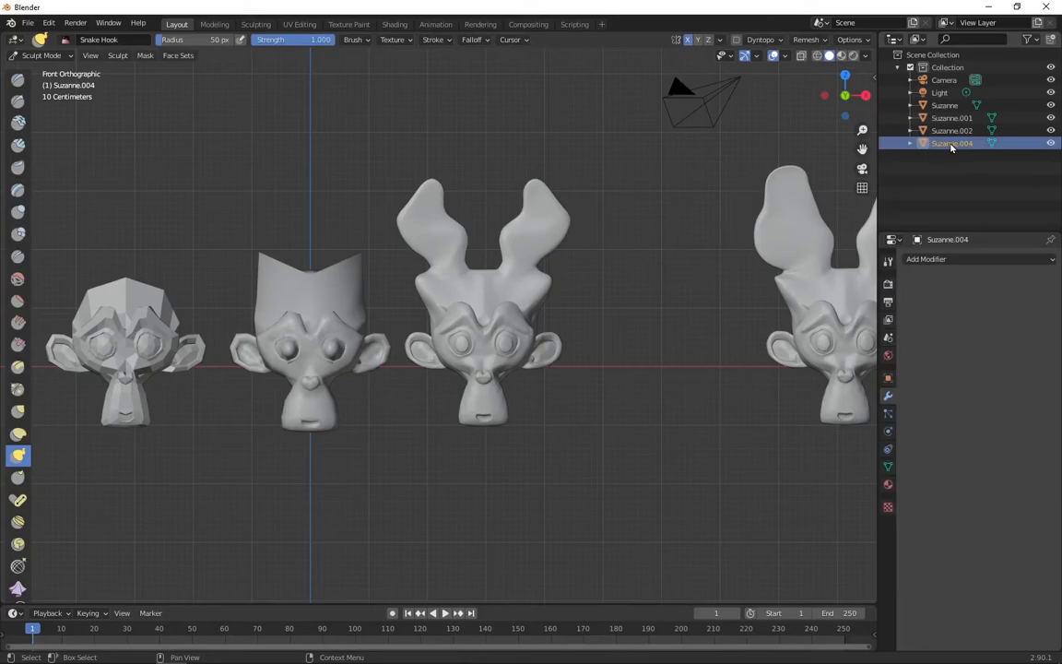
right_click(951, 147)
left_click(950, 146)
middle_click_drag(237, 220, 364, 259, "shift")
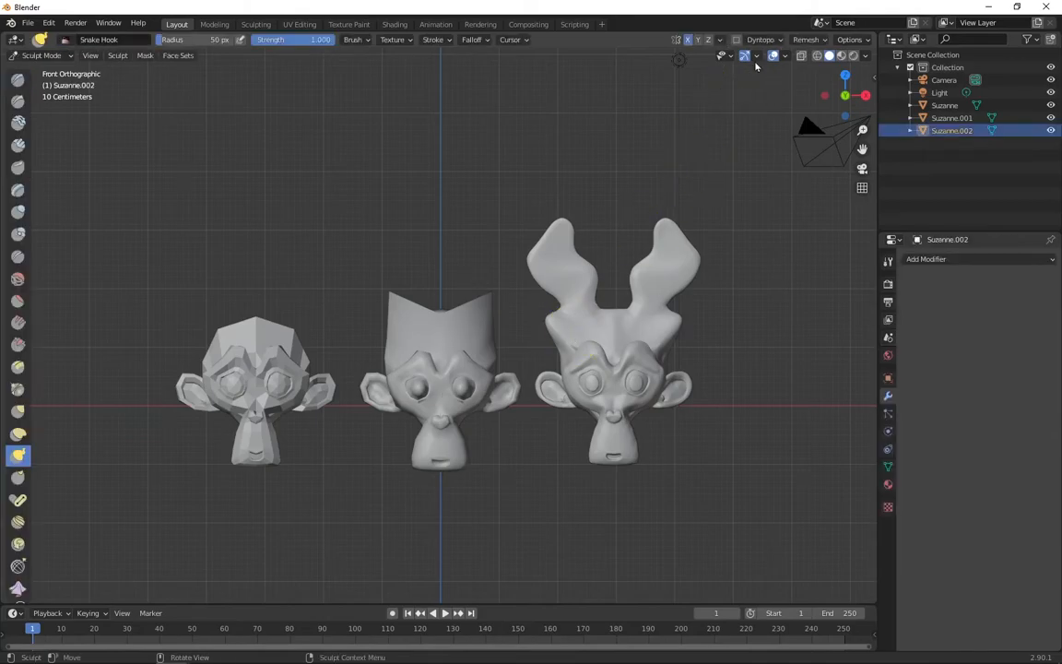
left_click(767, 42)
left_click(803, 40)
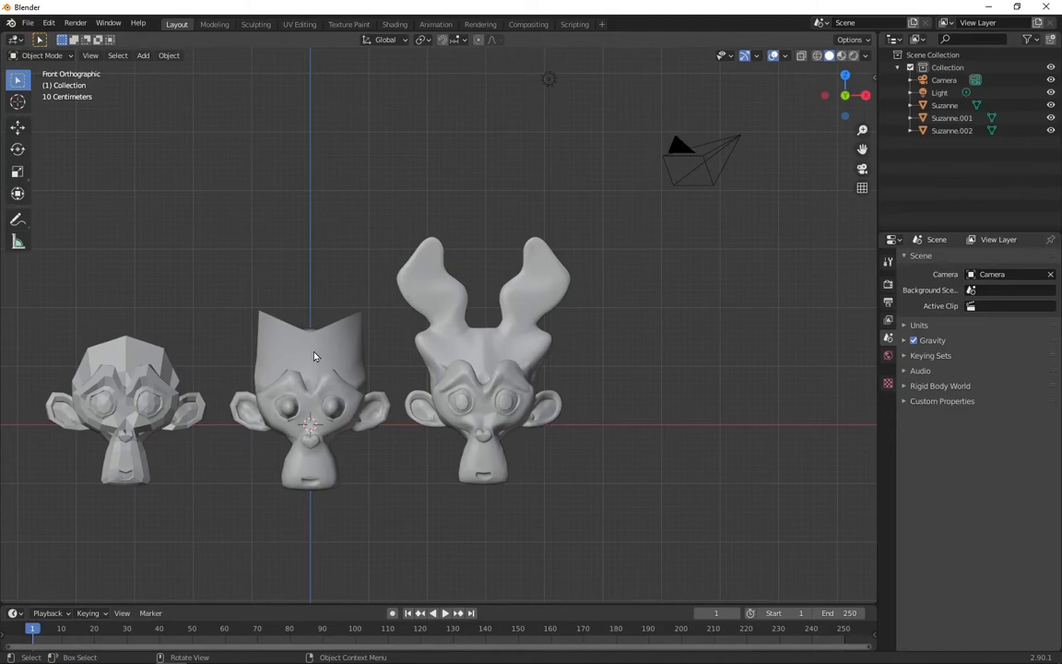
Duplicate the middle monkey in Object Mode and place the copy to the right of the long-eared monkey
left_click(314, 357)
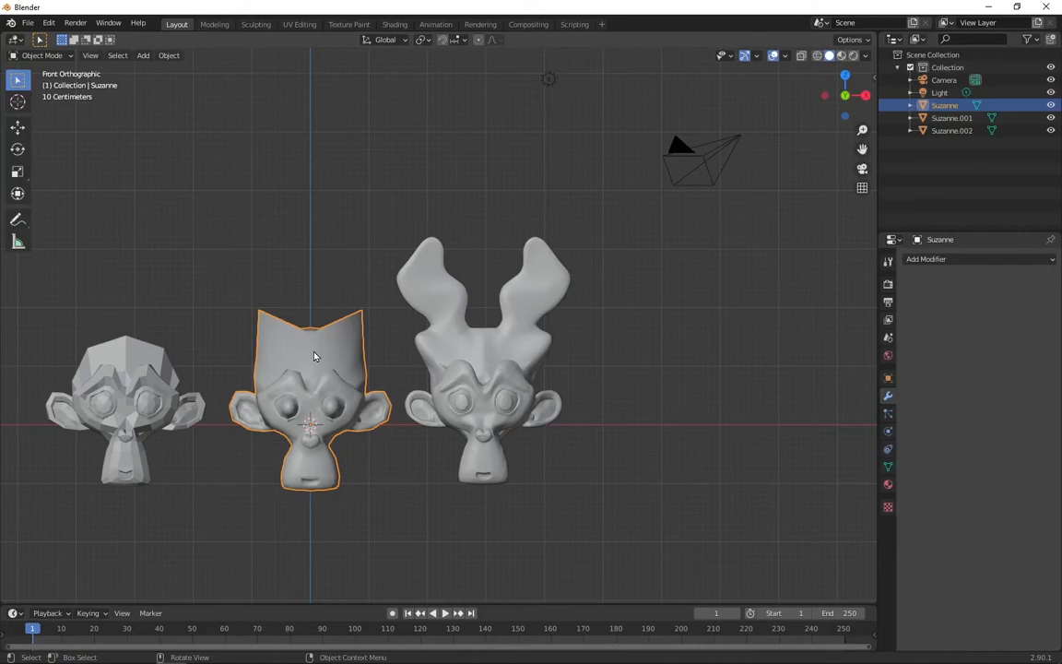
key("shift+d")
left_click(622, 334)
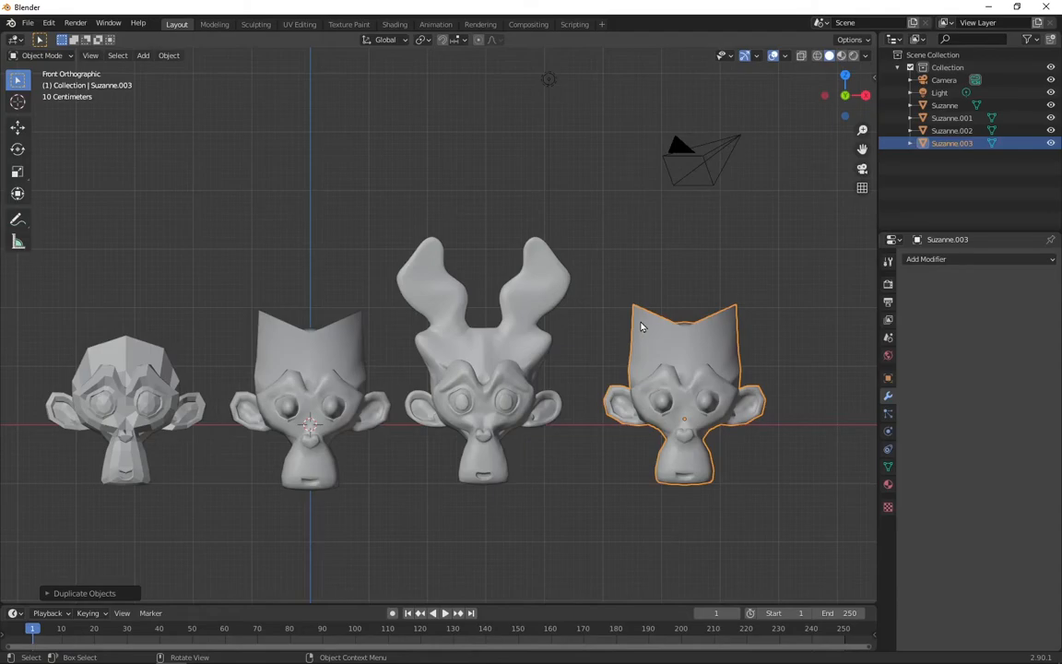
Enter Sculpt Mode on the new copy and pull the corners of its head slightly upward with Snake Hook
key("ctrl+Tab")
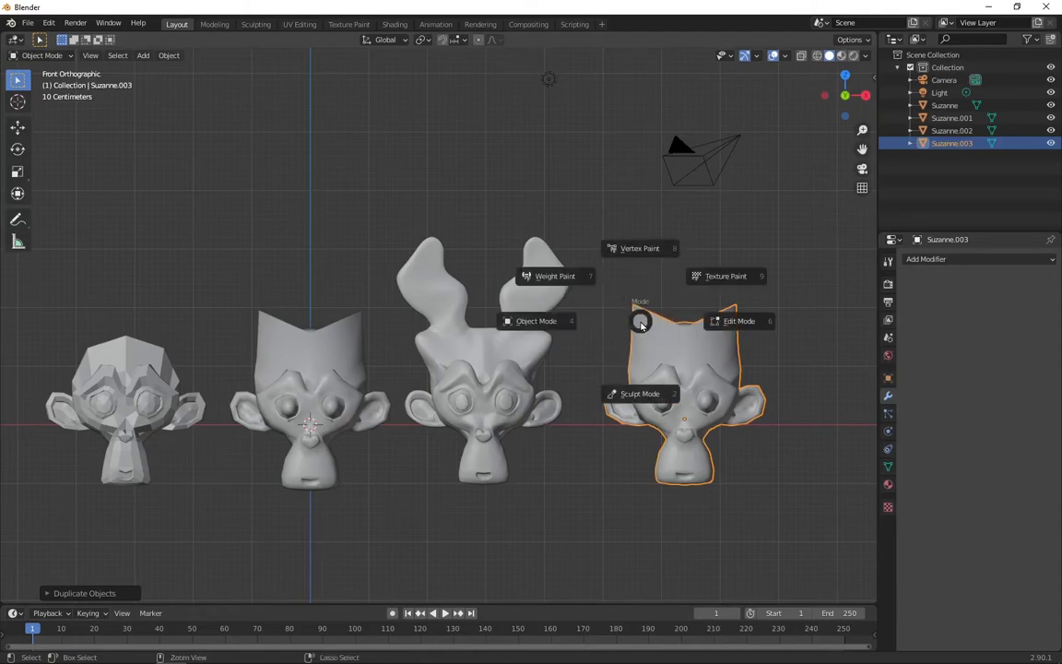
left_click(643, 394)
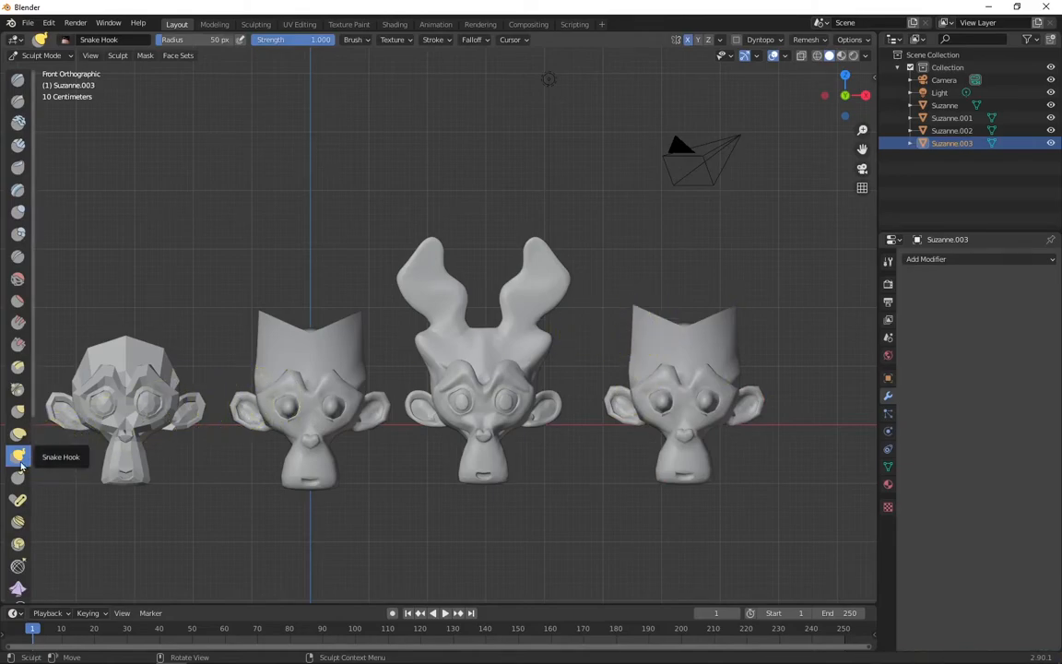
left_click_drag(655, 321, 673, 286)
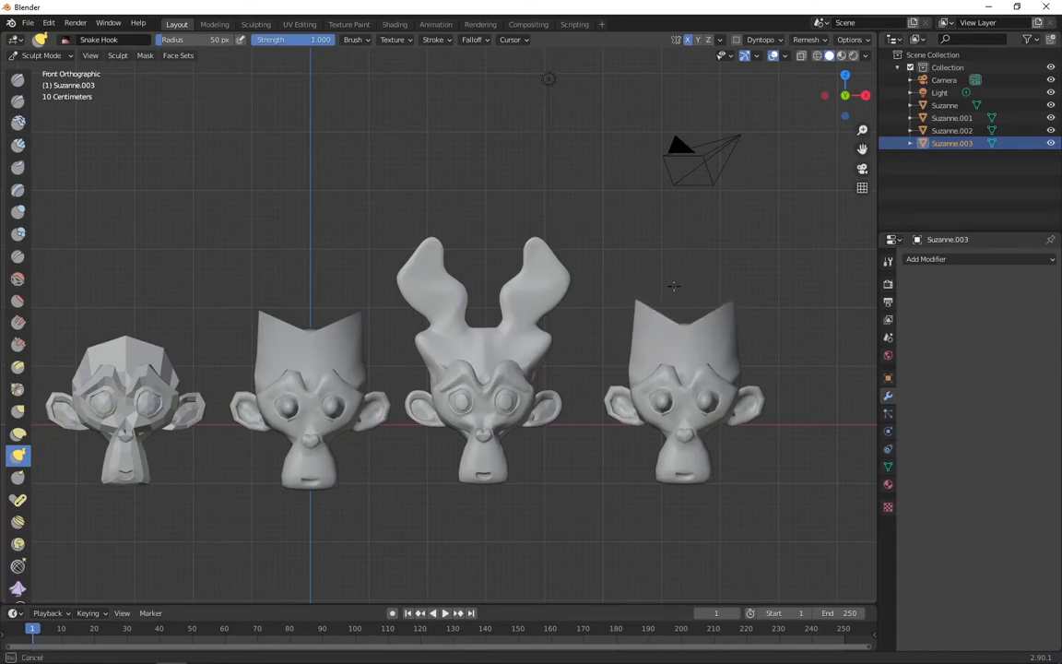
left_click_drag(673, 286, 673, 286)
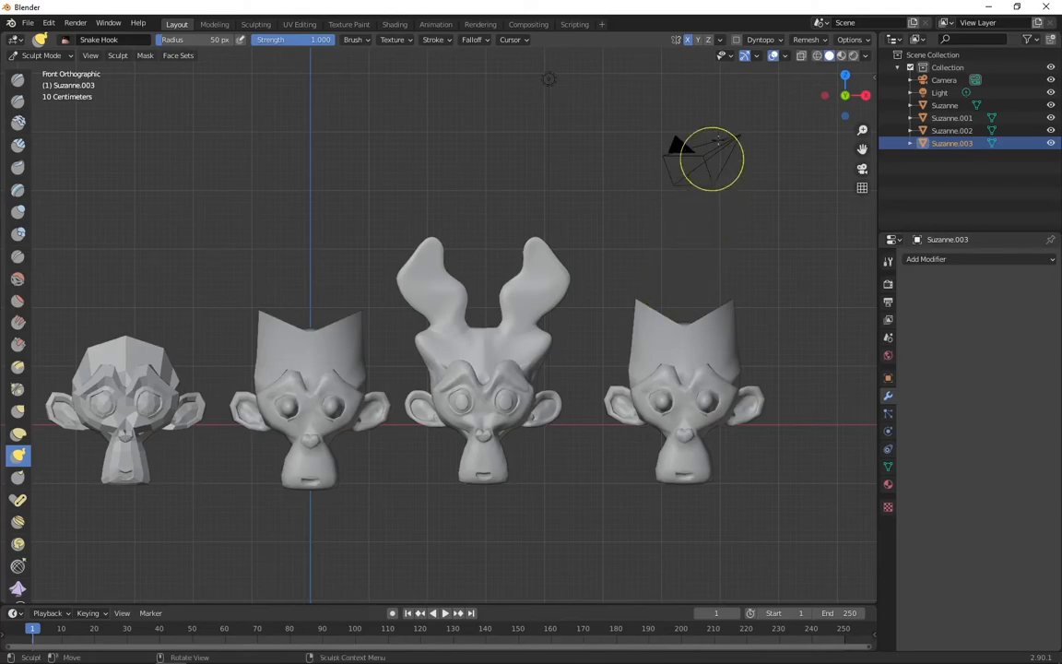
Enable Dyntopo on the new copy and draw its head corners out into long horns with Snake Hook
left_click(736, 41)
left_click(685, 81)
mouse_move(654, 303)
left_mouse_down()
mouse_move(643, 338)
mouse_move(629, 276)
left_mouse_up()
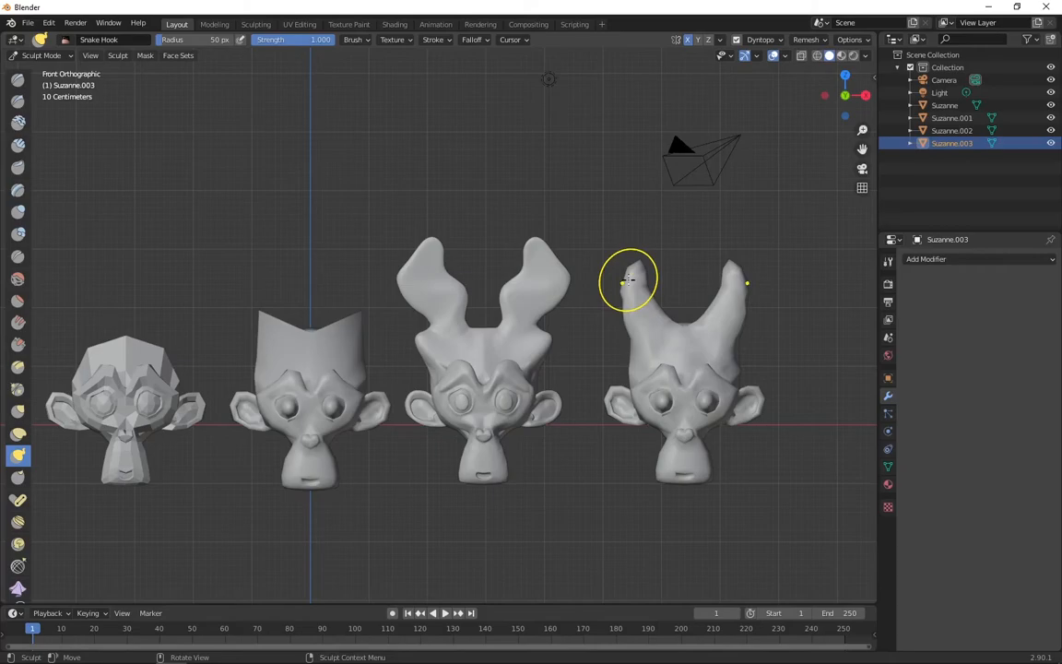
mouse_move(627, 279)
left_mouse_down()
mouse_move(621, 254)
mouse_move(621, 263)
left_mouse_up()
mouse_move(621, 308)
left_mouse_down()
mouse_move(636, 249)
mouse_move(597, 245)
left_mouse_up()
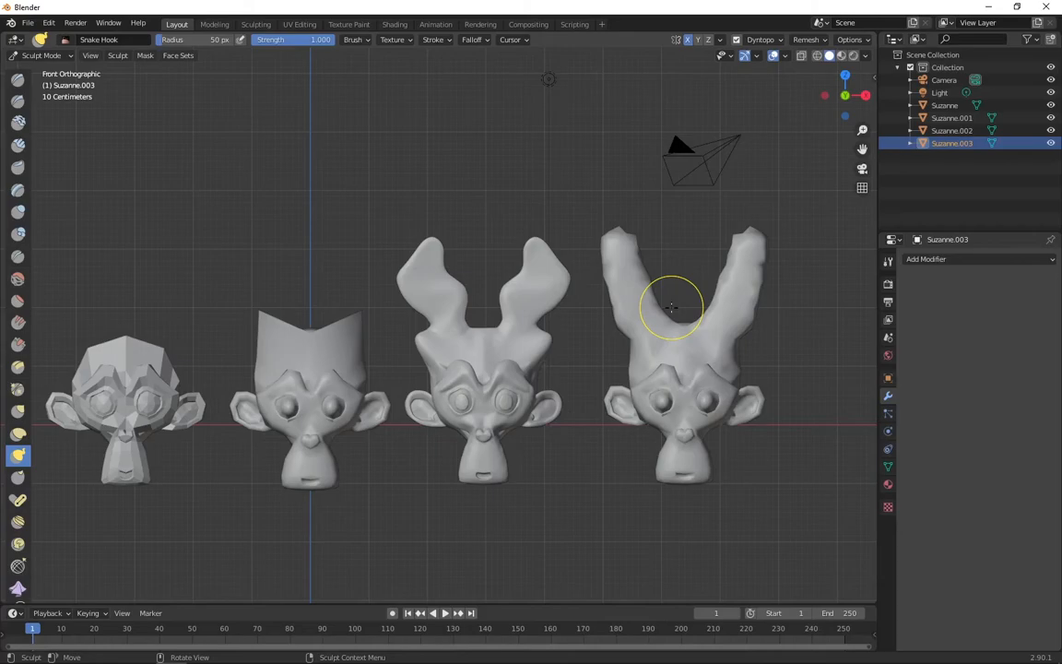
Add a Subdivision Surface modifier with 3 viewport levels to the horned copy and widen its horn tips with Snake Hook
left_click(922, 259)
left_click(737, 423)
key("ctrl+3")
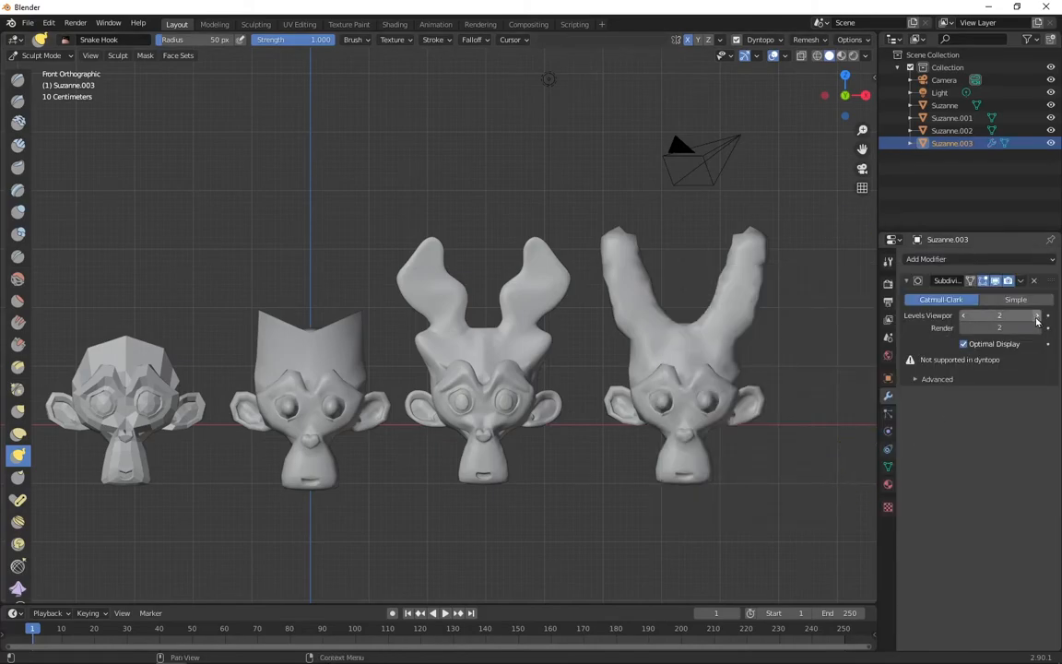
mouse_move(744, 244)
left_mouse_down()
mouse_move(732, 303)
mouse_move(727, 239)
left_mouse_up()
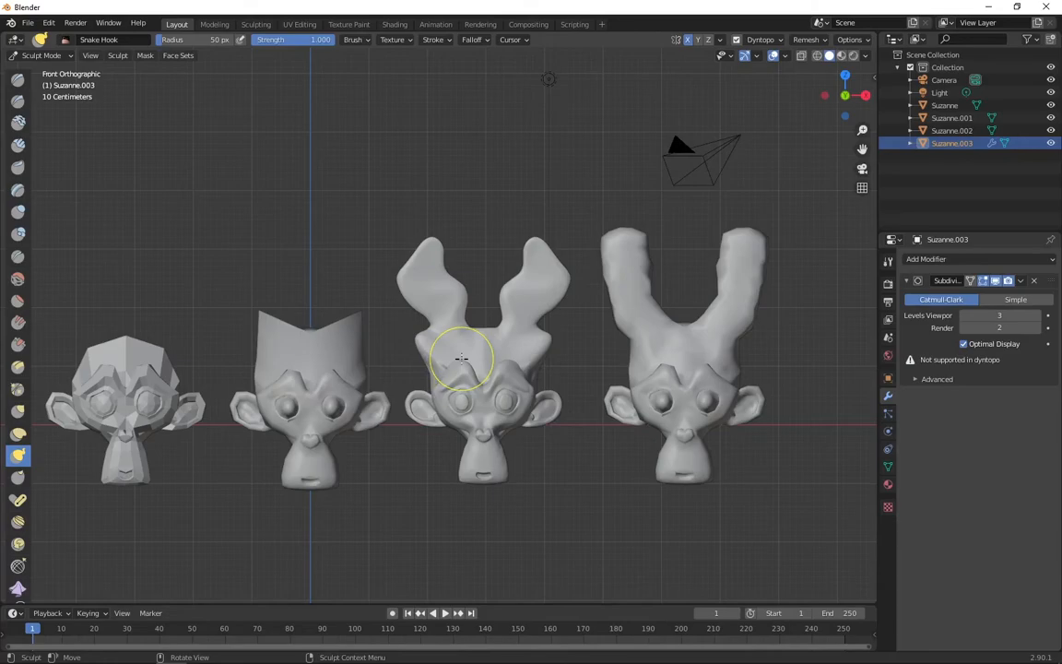
mouse_move(461, 357)
left_mouse_down()
mouse_move(488, 379)
mouse_move(498, 405)
mouse_move(510, 391)
mouse_move(504, 405)
left_mouse_up()
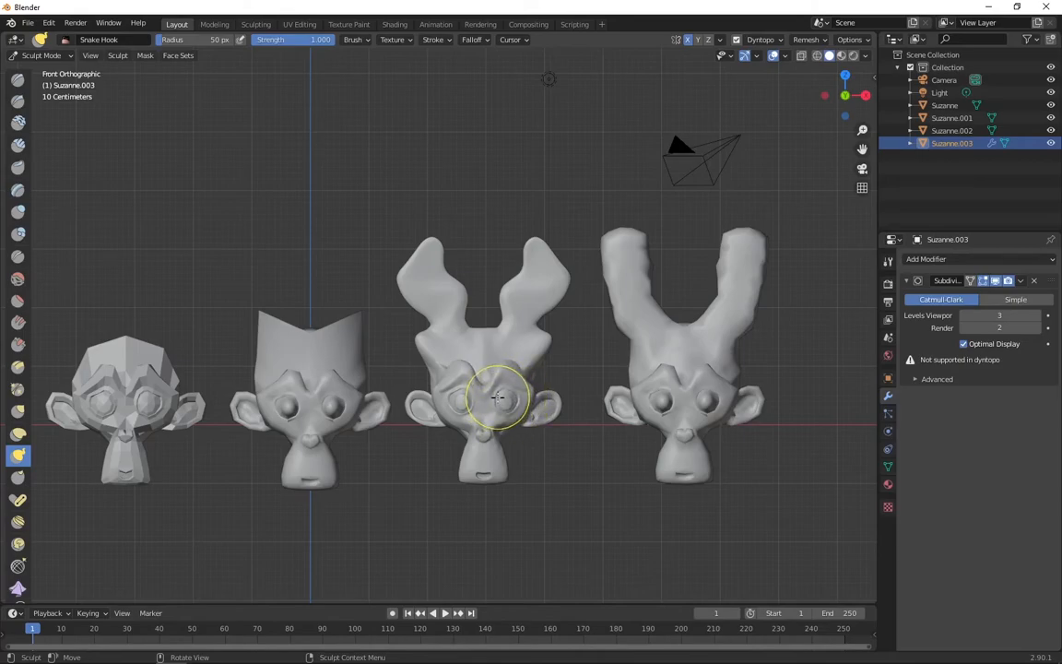
left_click(1036, 315)
left_click(964, 315)
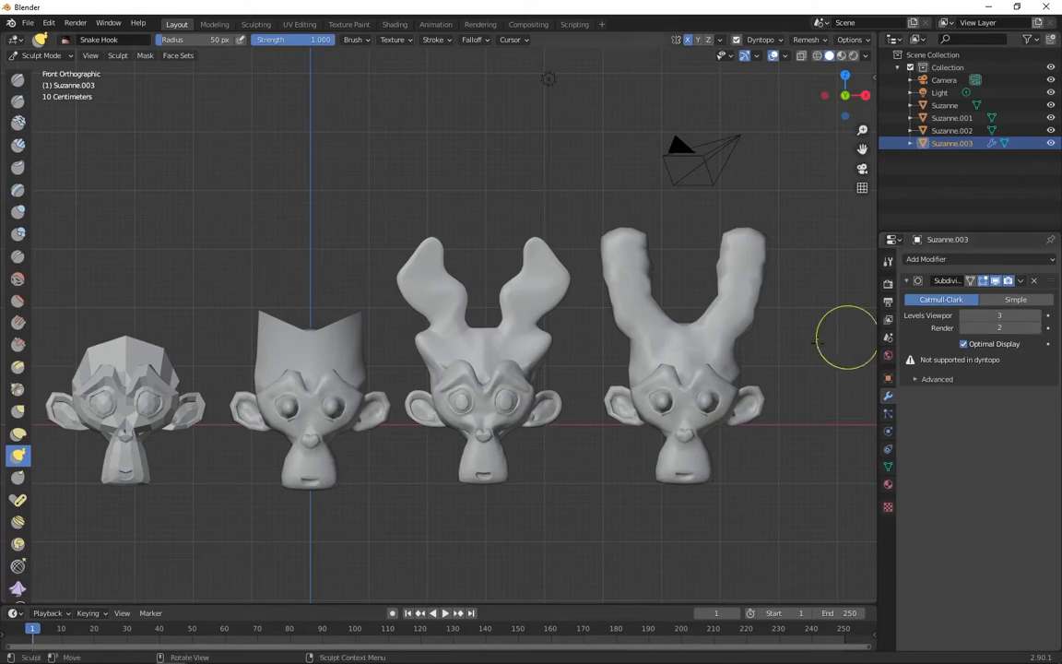
mouse_move(481, 398)
left_mouse_down()
mouse_move(459, 402)
mouse_move(448, 387)
mouse_move(458, 372)
mouse_move(486, 387)
mouse_move(552, 379)
mouse_move(551, 406)
left_mouse_up()
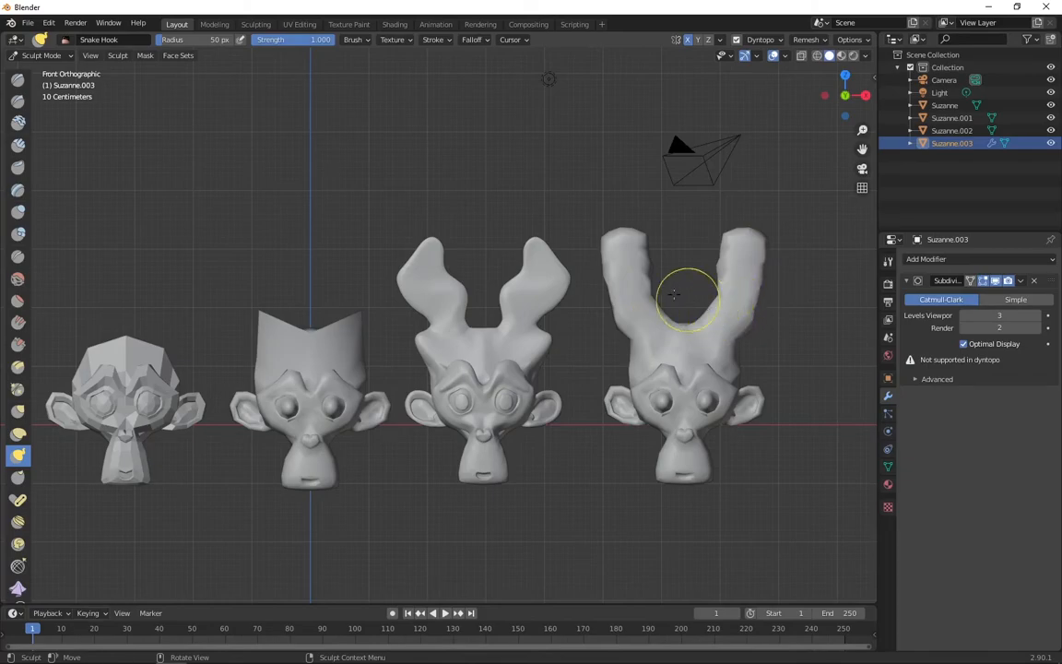
Start a new General file without saving the current scene
left_click(28, 23)
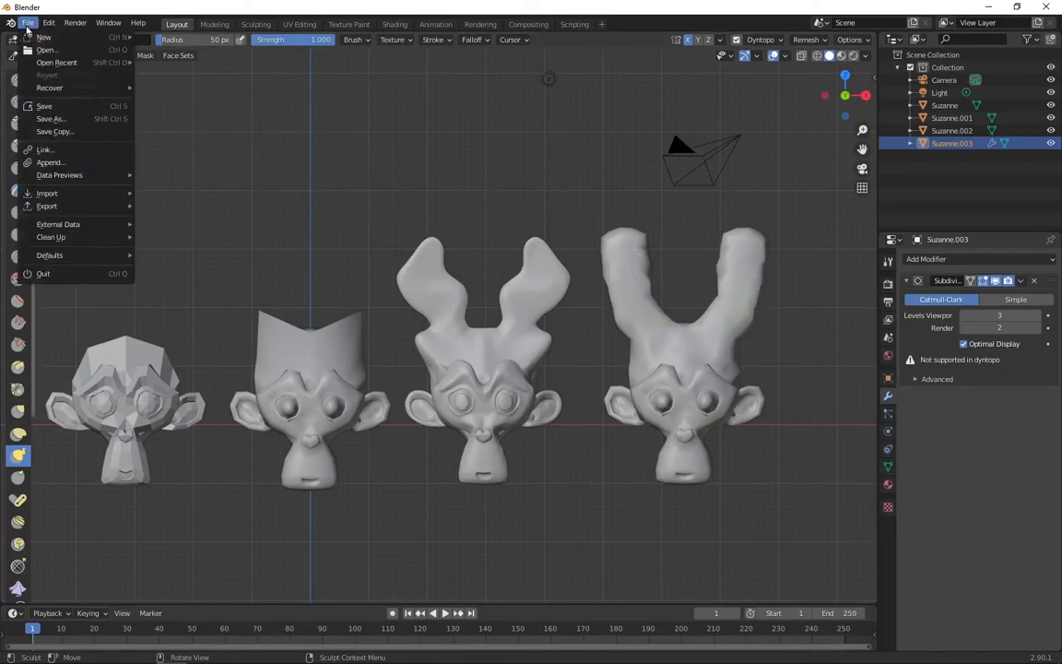
mouse_move(64, 37)
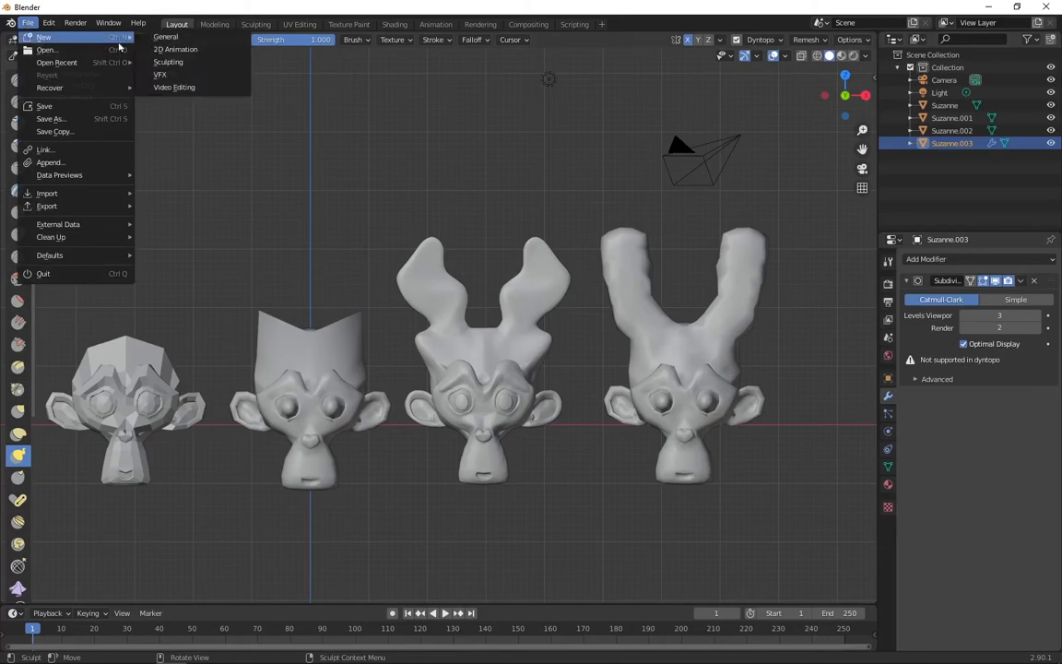
left_click(209, 43)
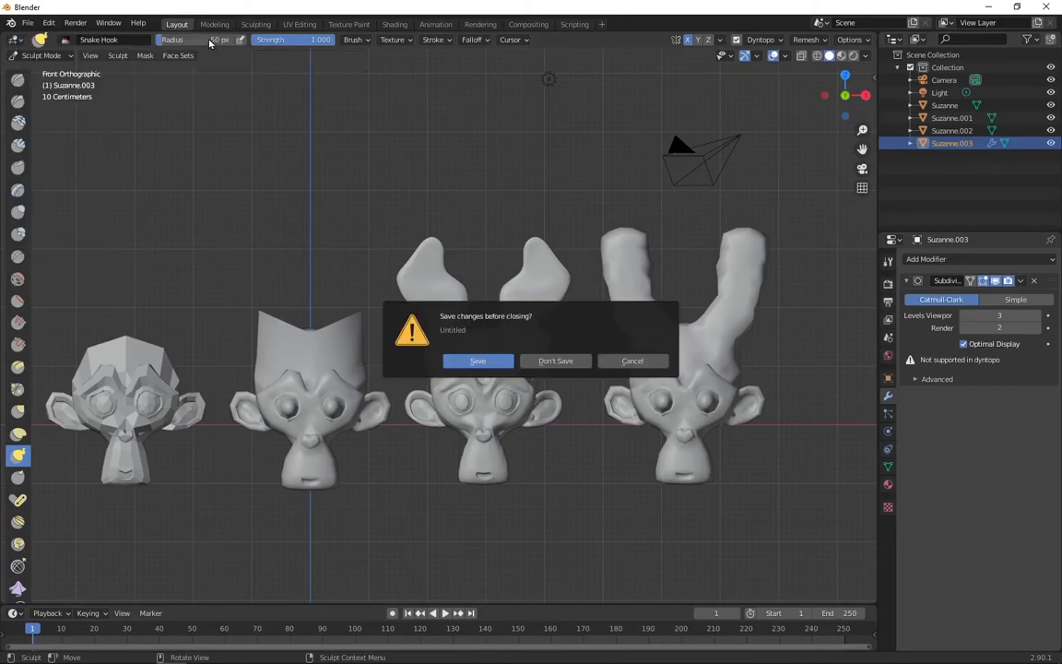
left_click(556, 361)
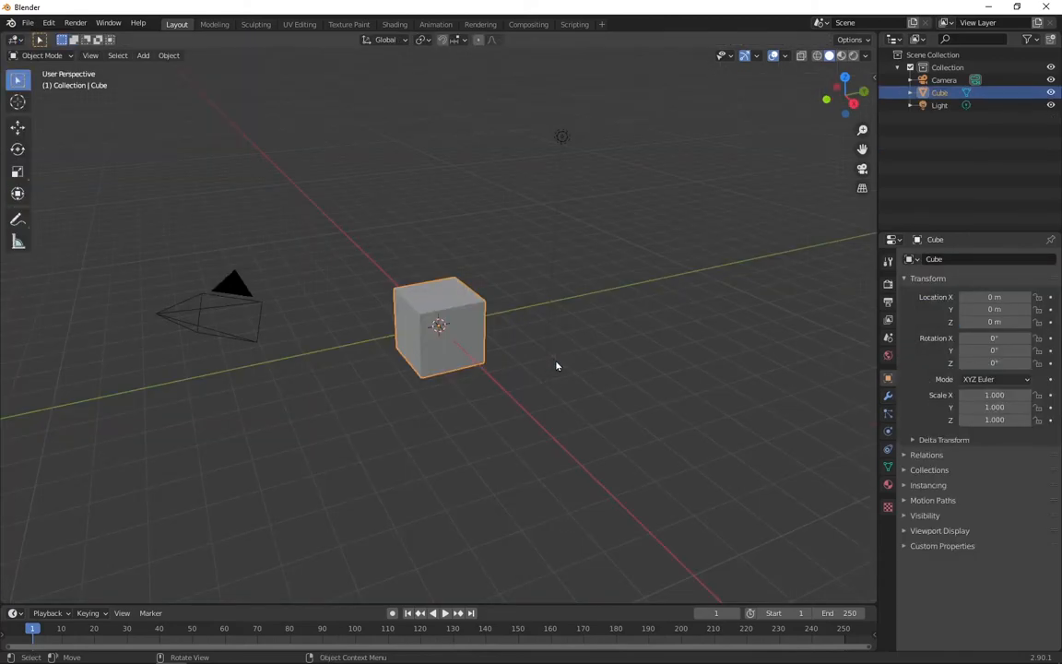
Delete the default cube and add a monkey mesh at the world origin
right_click(454, 324)
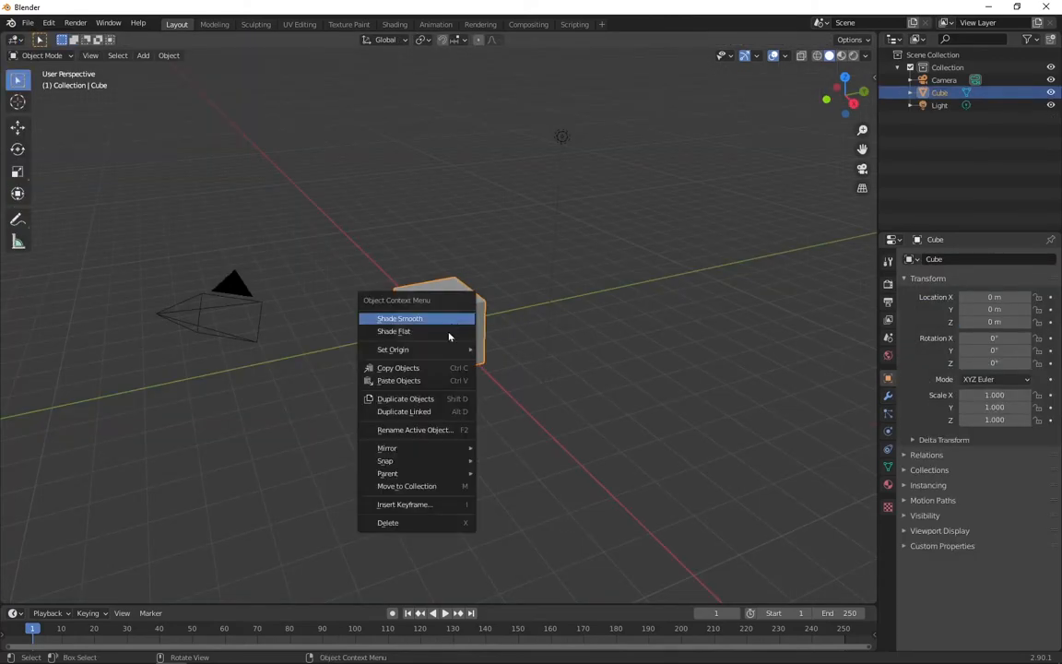
left_click(415, 525)
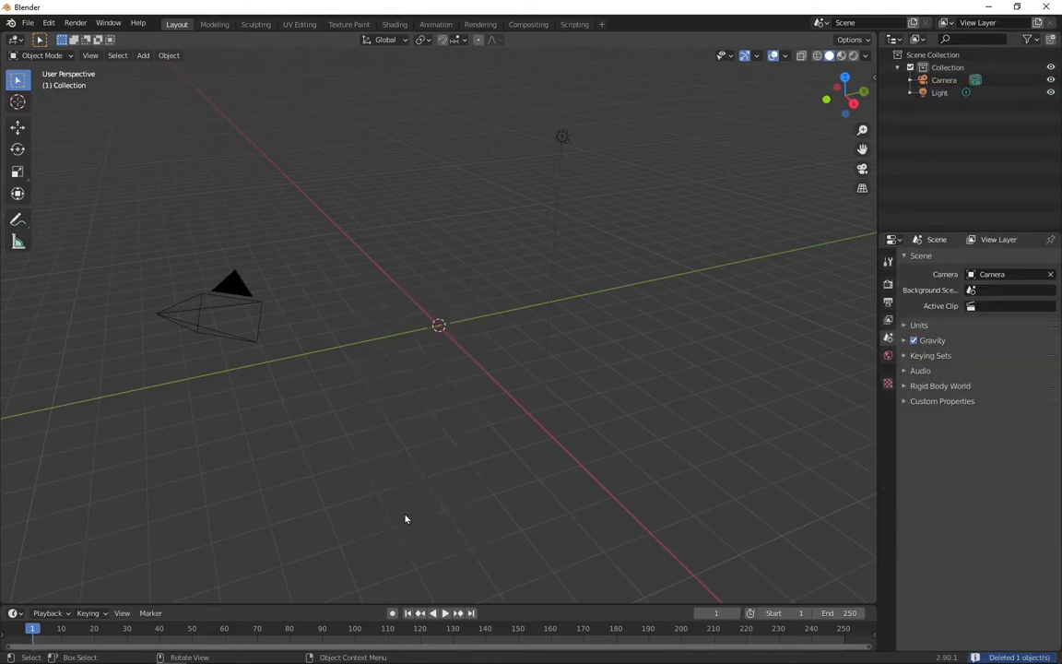
left_click(143, 55)
mouse_move(148, 71)
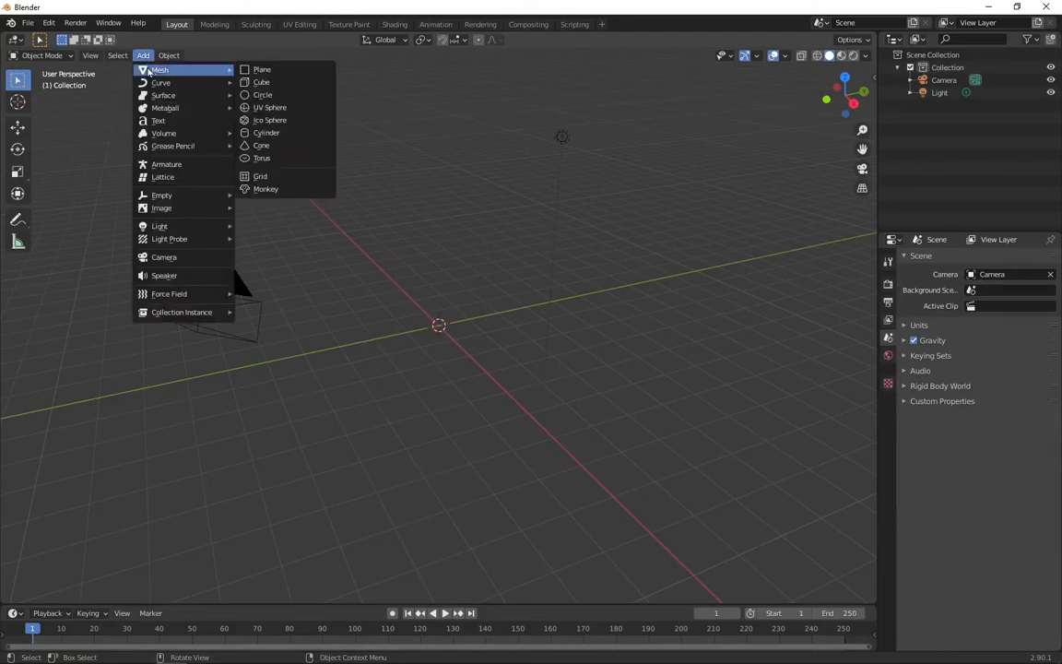
left_click(295, 190)
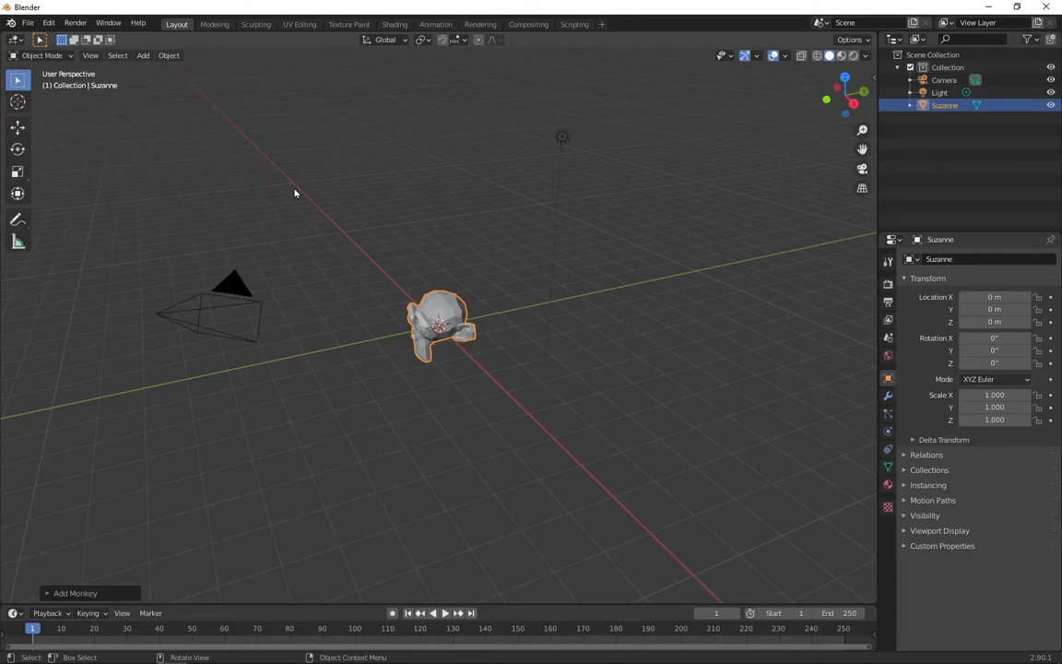
Shade the monkey smooth in front orthographic view and add a Subdivision Surface modifier to it
key("KP_1")
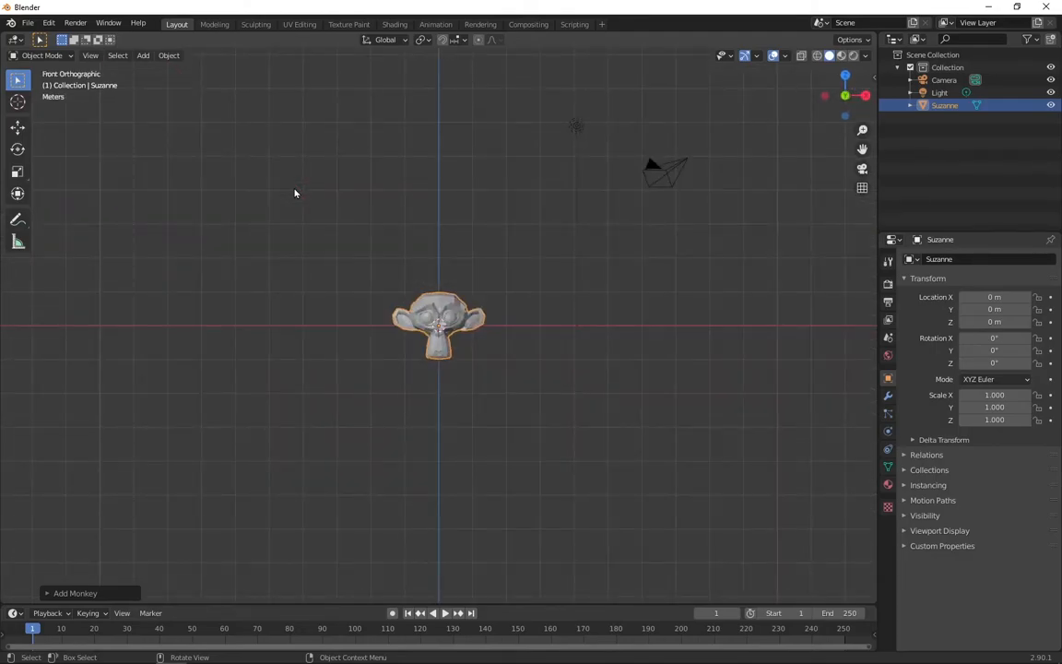
scroll(304, 277, "up", 6)
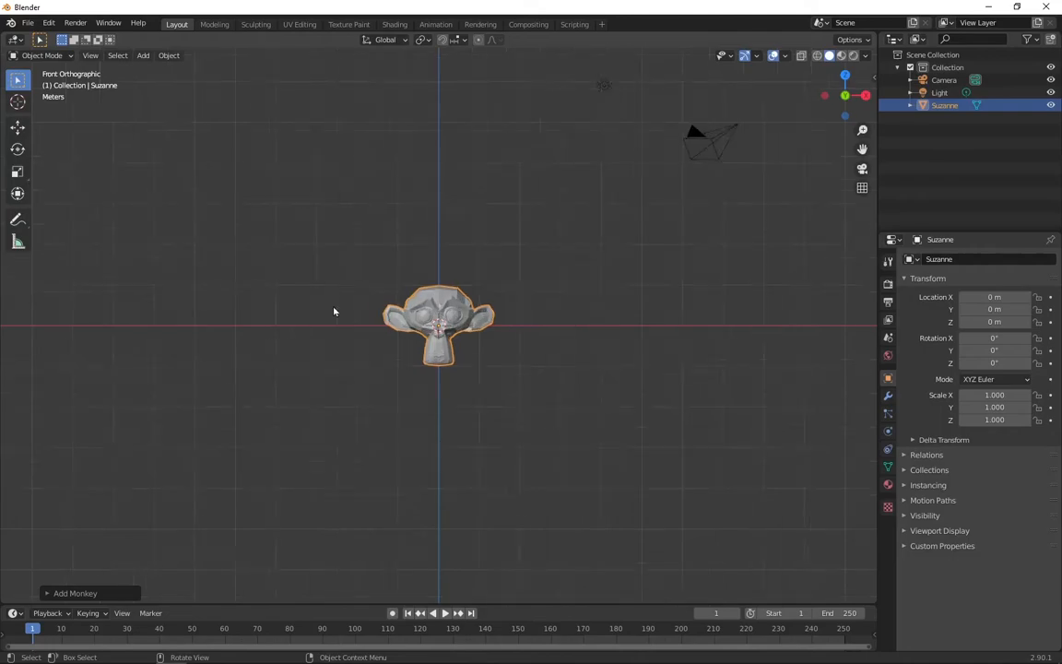
right_click(445, 287)
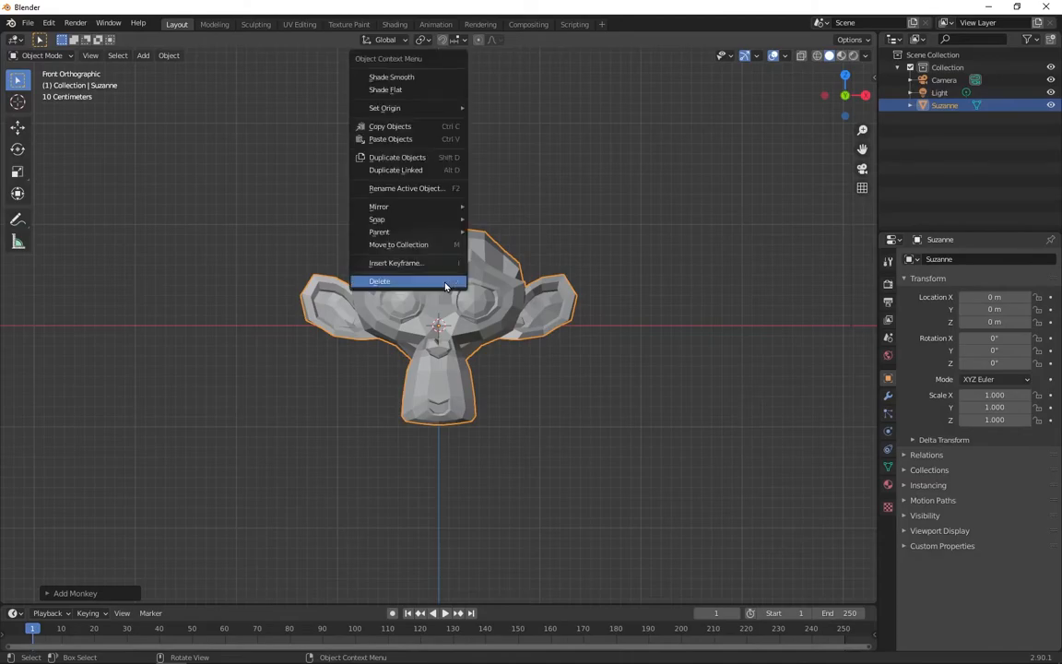
left_click(425, 82)
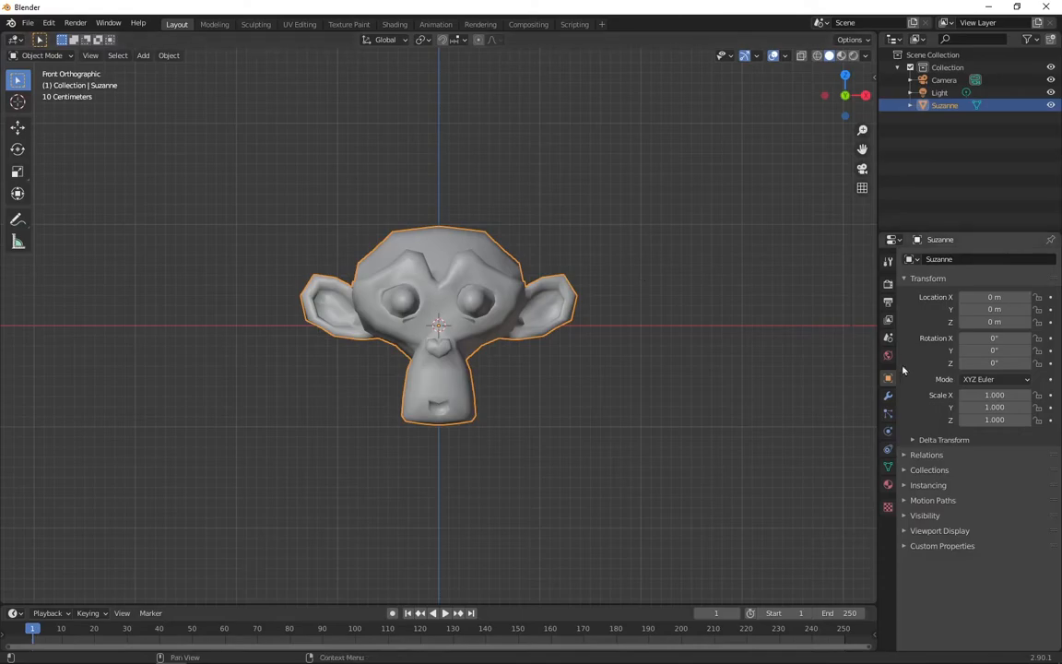
left_click(888, 395)
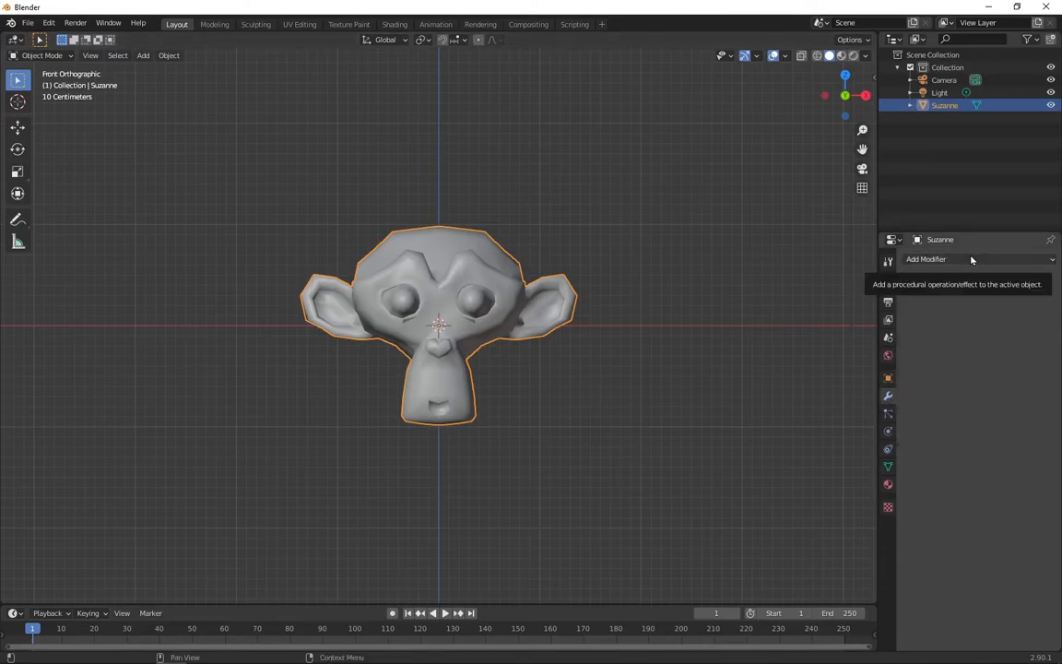
left_click(971, 259)
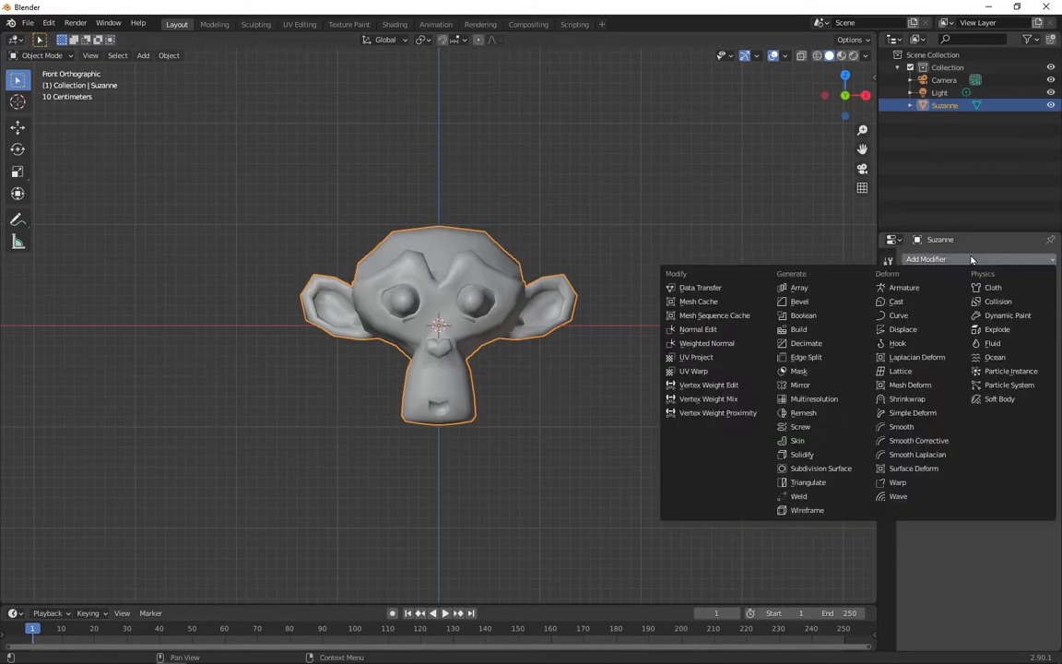
left_click(864, 469)
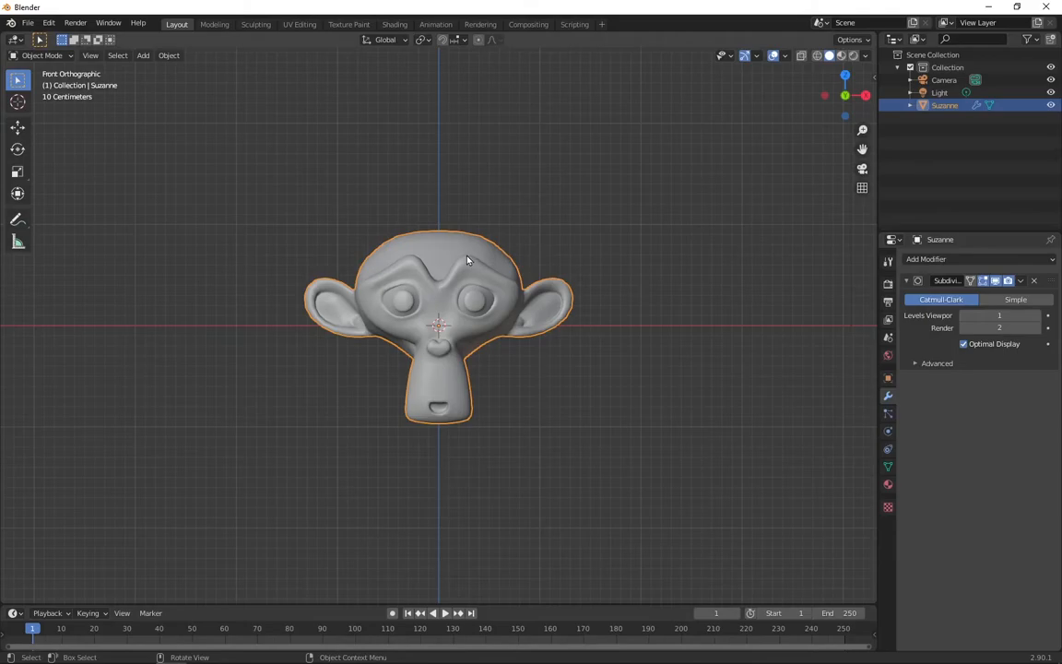
Enter Sculpt Mode on the monkey and set the Snake Hook brush to a 33 px radius and 0.521 strength
left_click(65, 57)
left_click(50, 94)
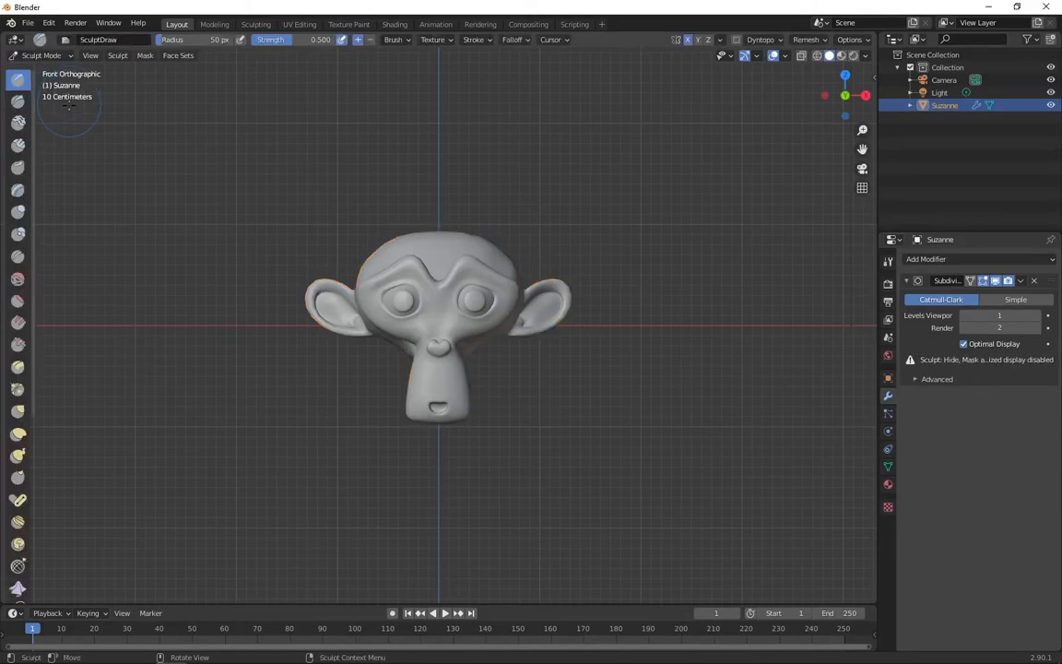
left_click(18, 455)
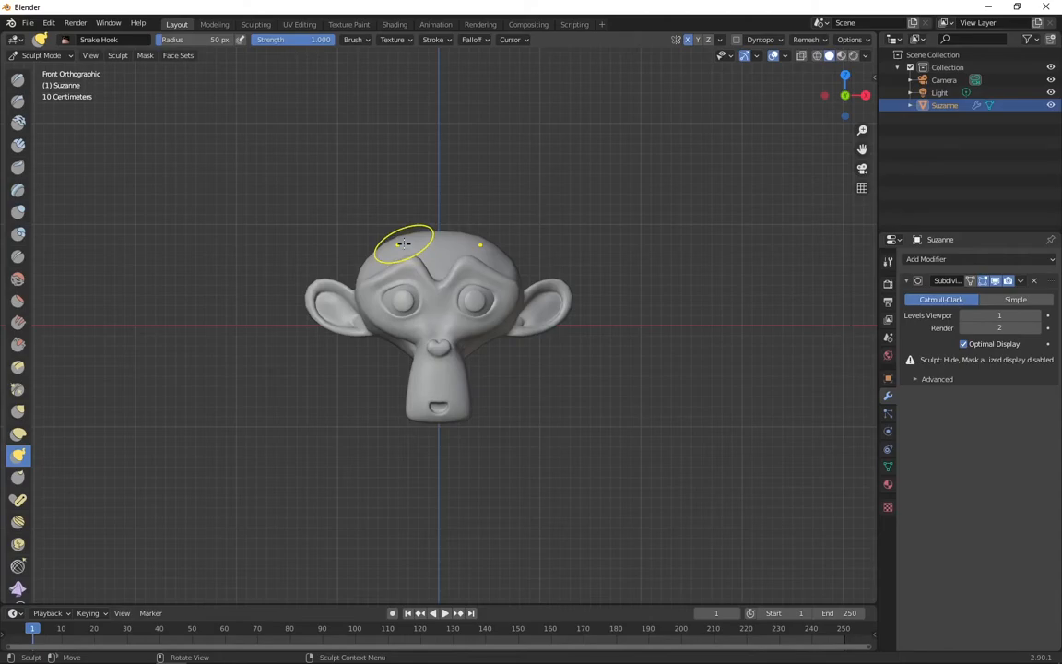
key("f")
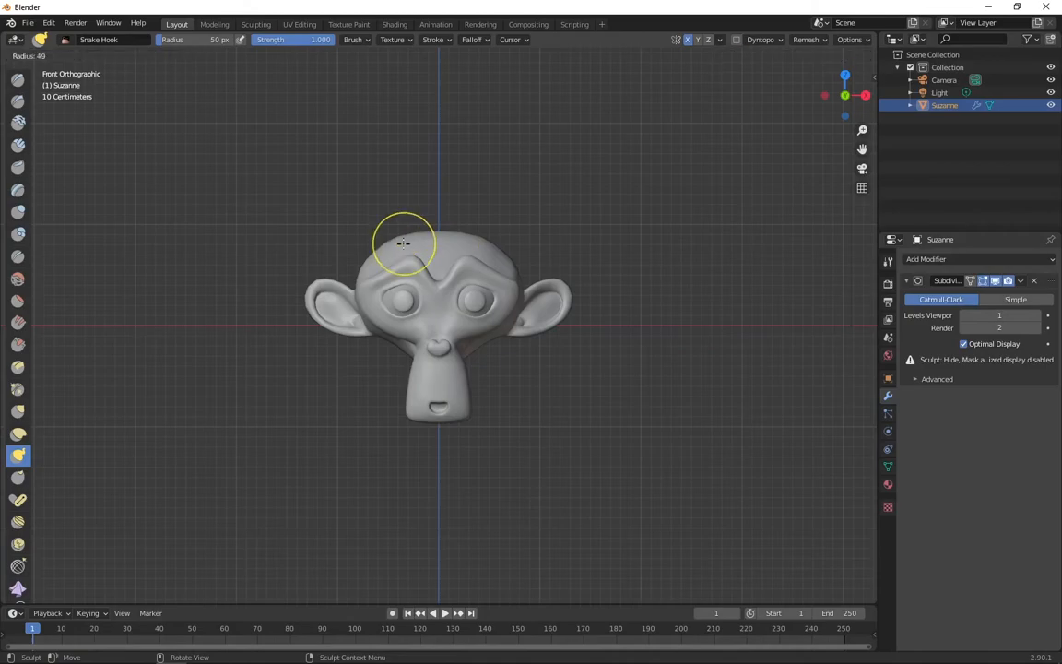
left_click(393, 243)
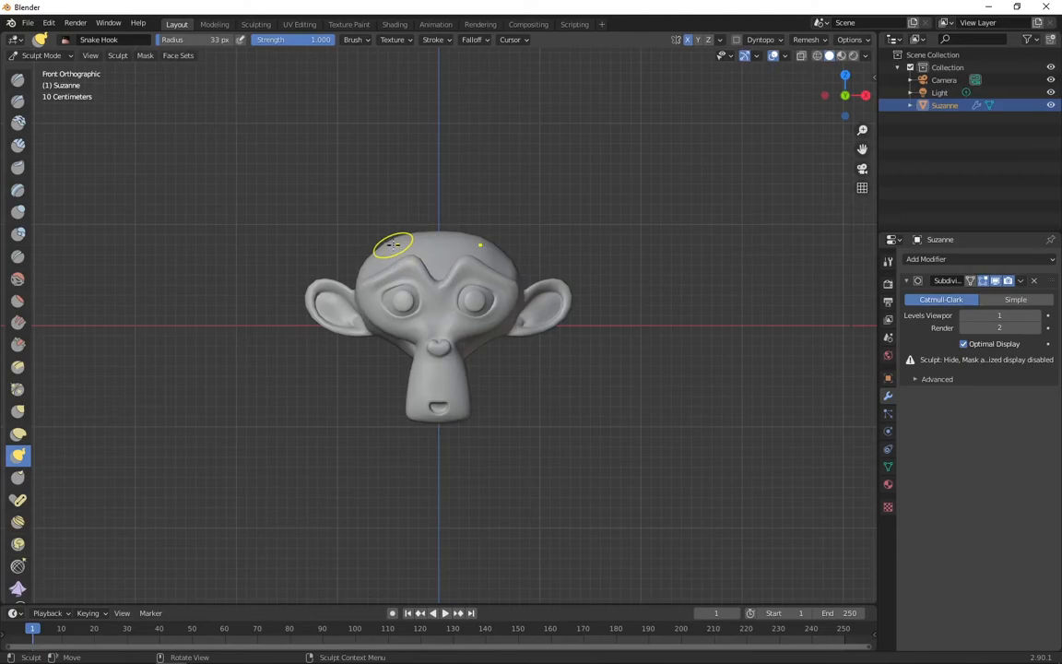
key("shift+f")
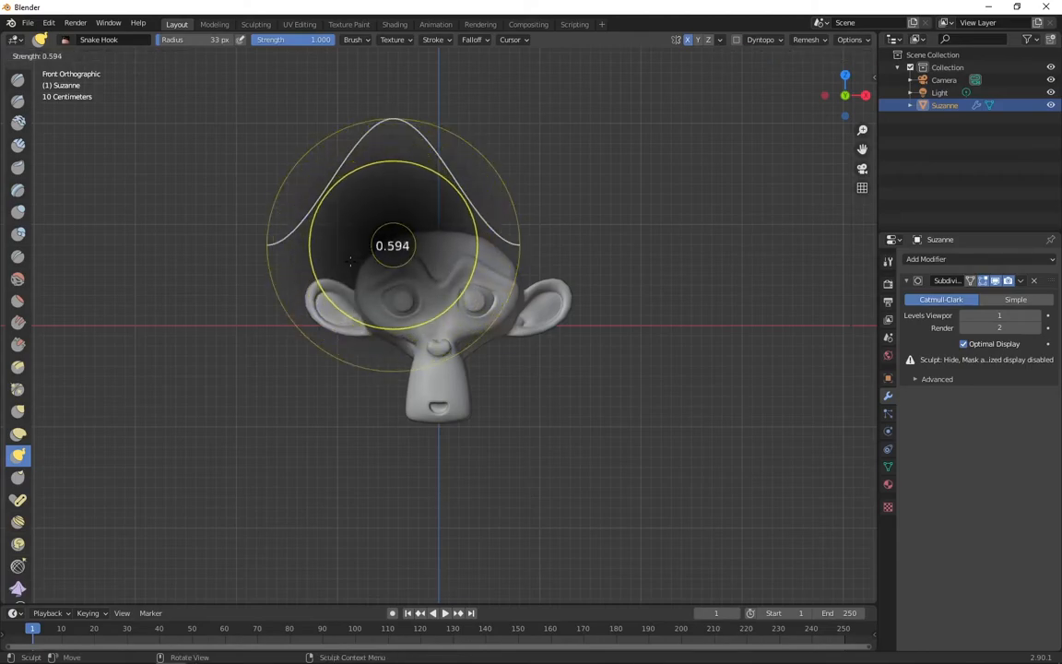
left_click(342, 266)
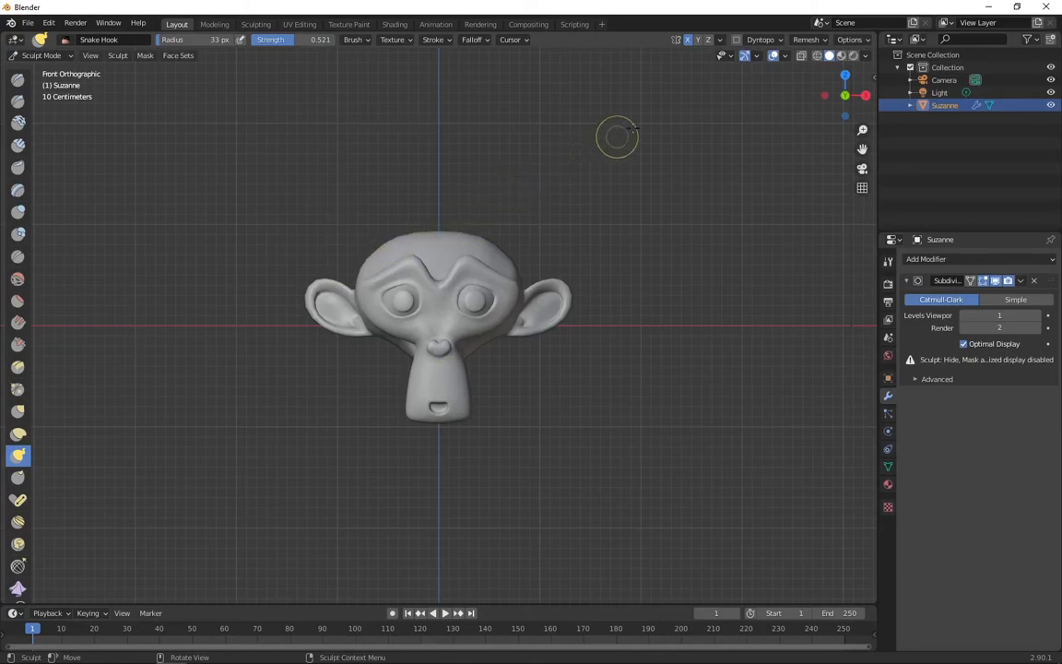
Enable Dyntopo on the monkey and pull two small mirrored horn tips out of its upper head with Snake Hook
left_click(736, 43)
left_click(627, 107)
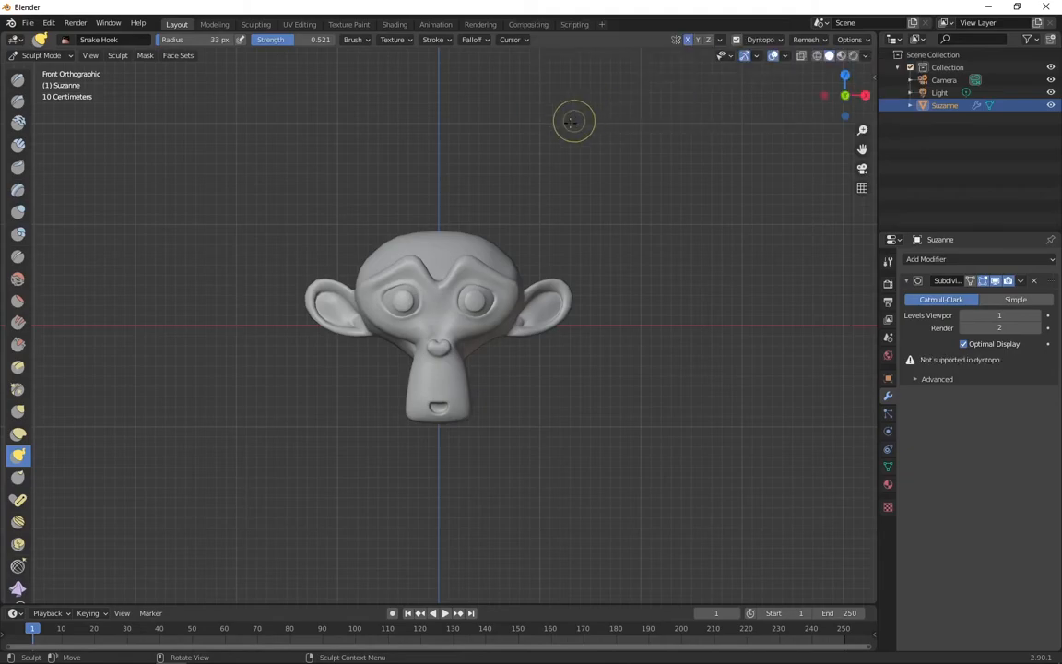
left_click_drag(486, 240, 502, 208)
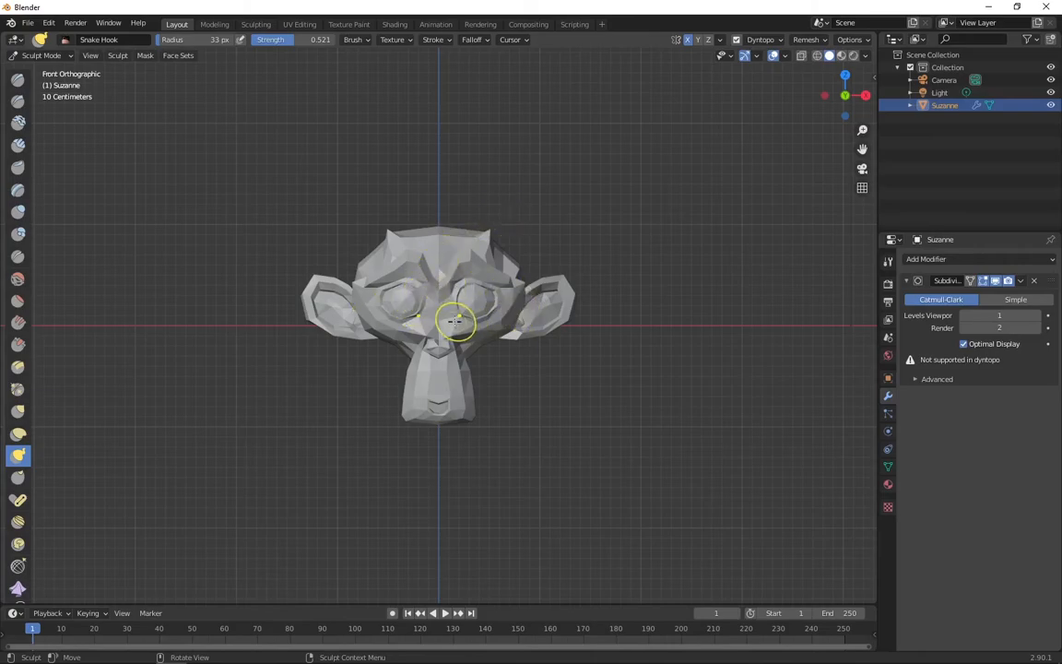
Turn on Dyntopo Smooth Shading and draw the small tips into long horns with Snake Hook, enlarging the brush radius to 53 px
left_click(780, 41)
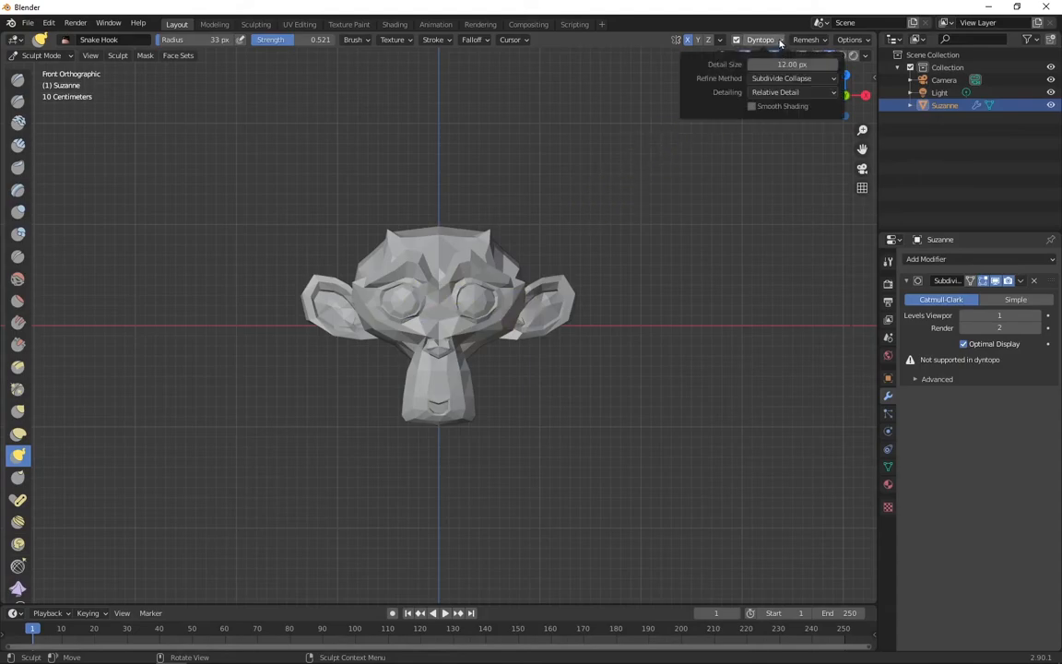
left_click(752, 107)
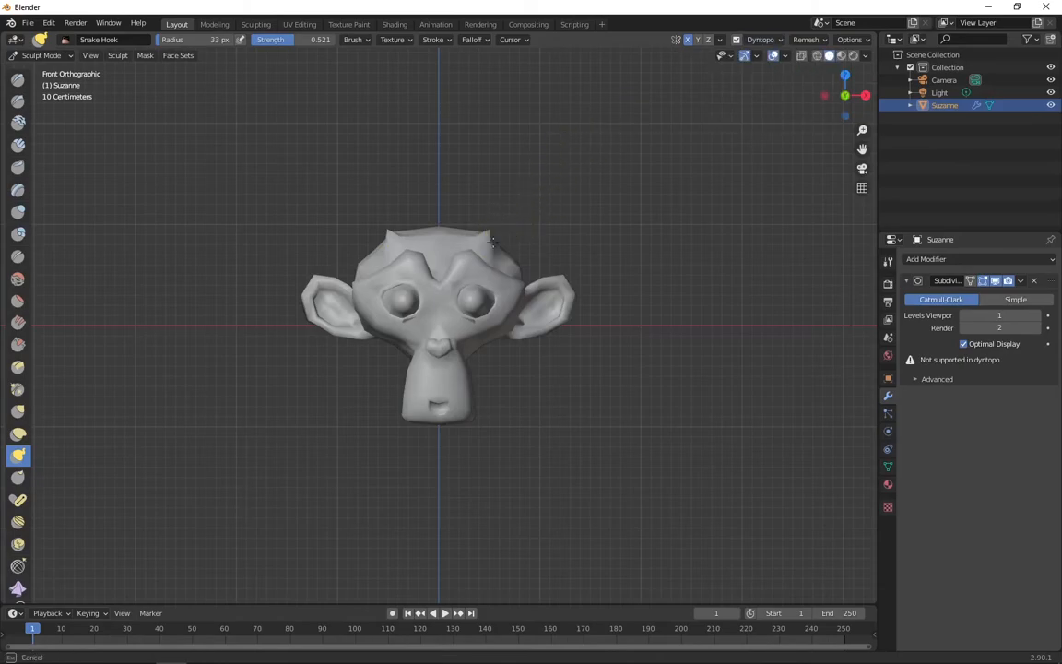
mouse_move(486, 230)
left_mouse_down()
mouse_move(503, 165)
mouse_move(493, 213)
left_mouse_up()
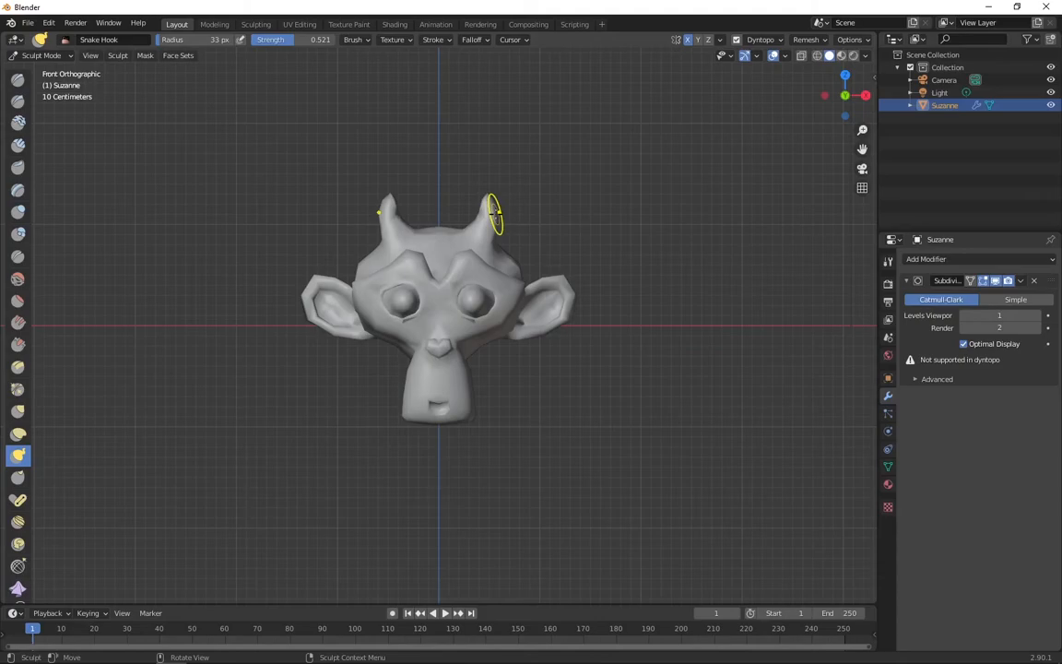
key("f")
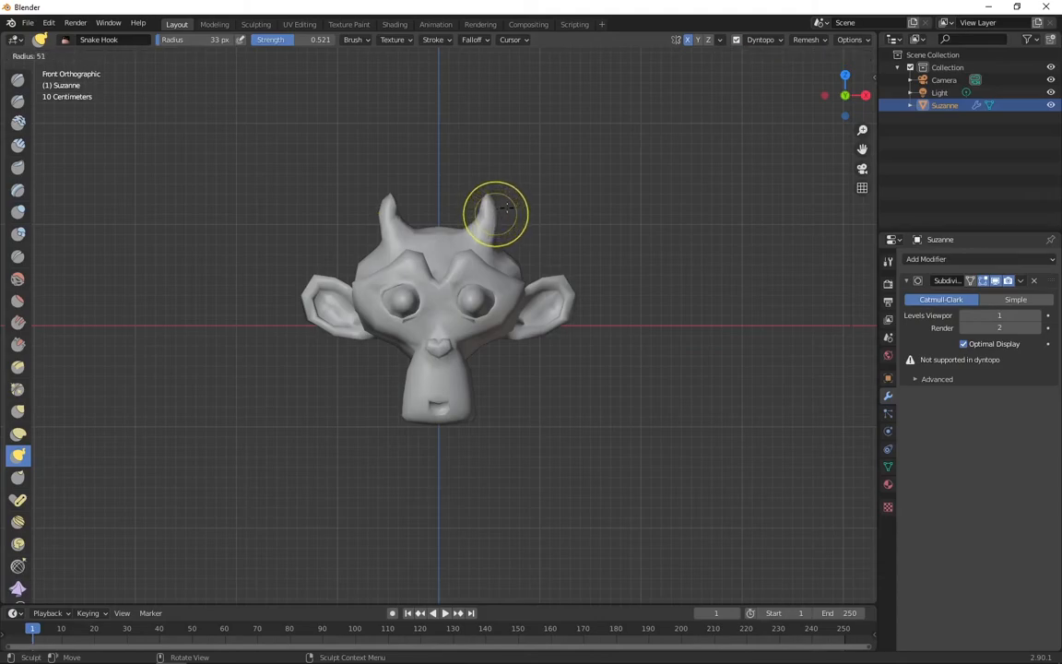
left_click(516, 201)
mouse_move(498, 228)
left_mouse_down()
mouse_move(502, 170)
mouse_move(478, 152)
mouse_move(503, 178)
mouse_move(496, 164)
mouse_move(510, 156)
left_mouse_up()
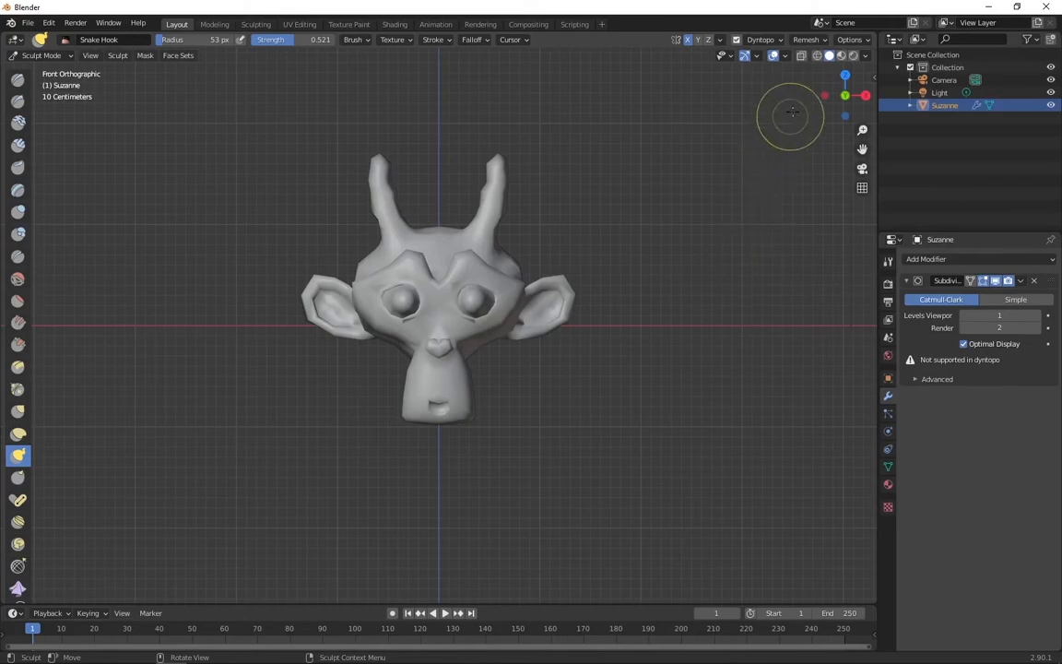
Try raising and lowering the Subdivision Surface viewport levels while Dyntopo is enabled
left_click(812, 42)
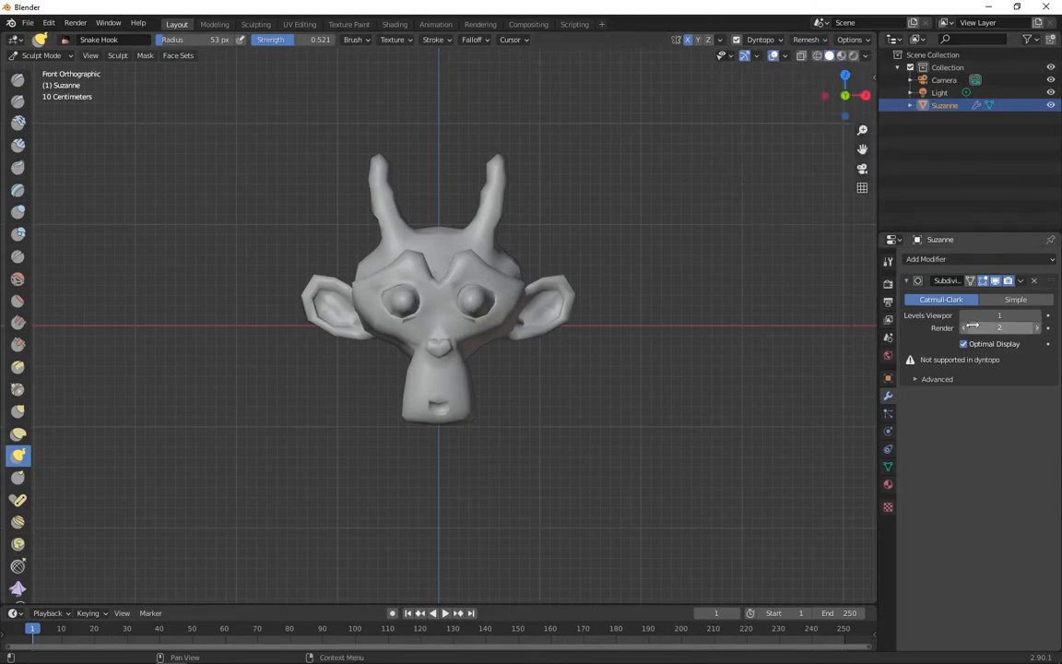
left_click(1037, 316)
left_click(966, 318)
left_click(966, 318)
left_click(966, 318)
left_click(1036, 318)
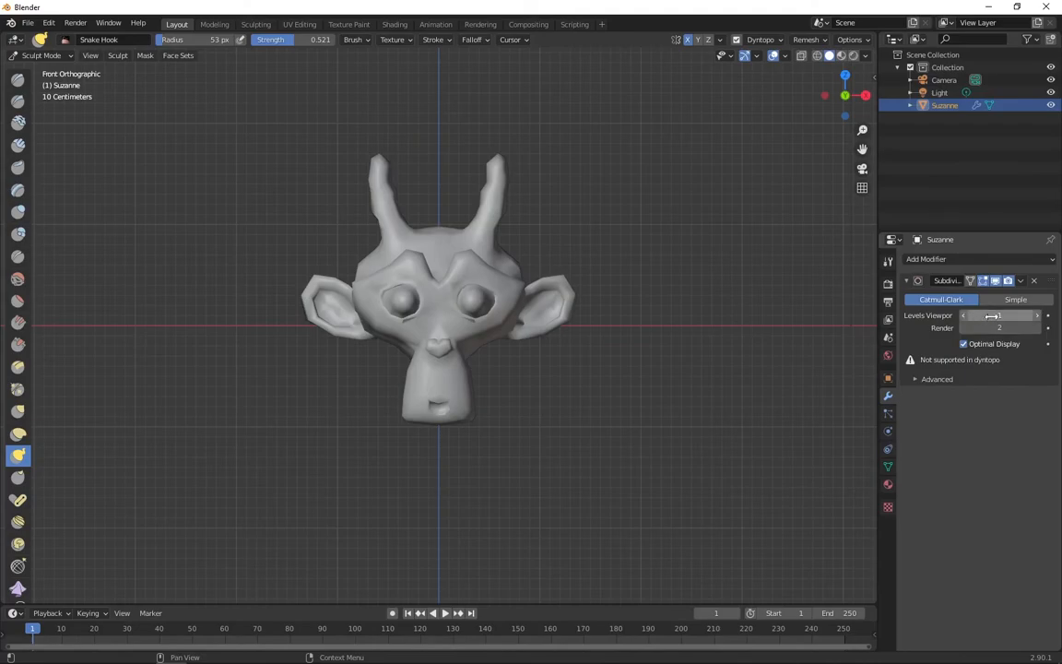
Disable Dyntopo and set the Subdivision Surface viewport levels to 4
left_click(736, 40)
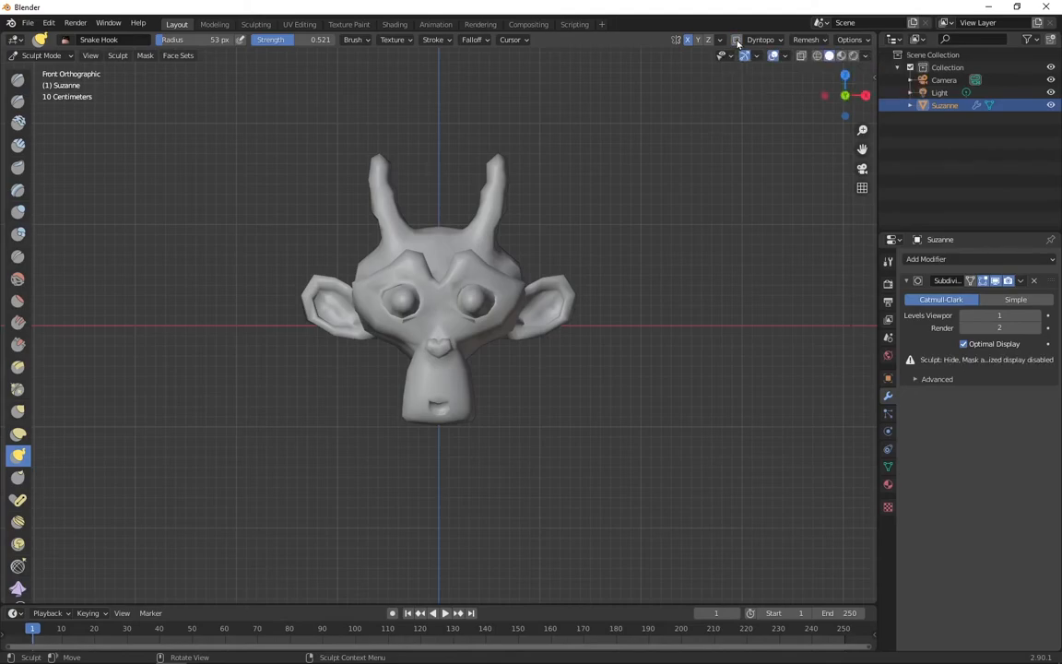
left_click(1037, 316)
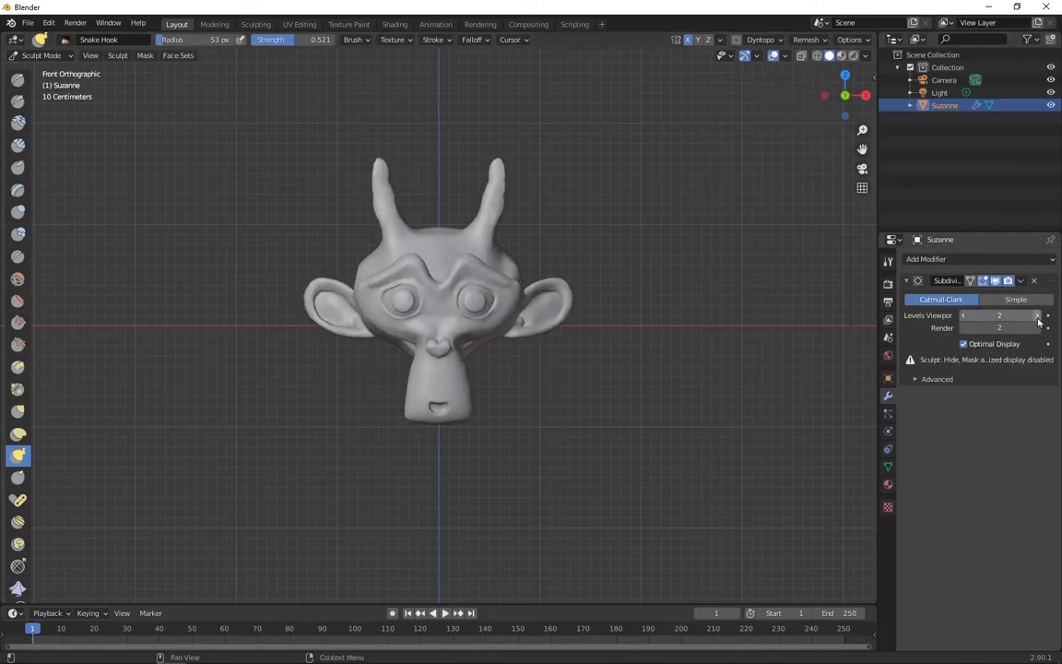
left_click(1037, 316)
left_click(1037, 316)
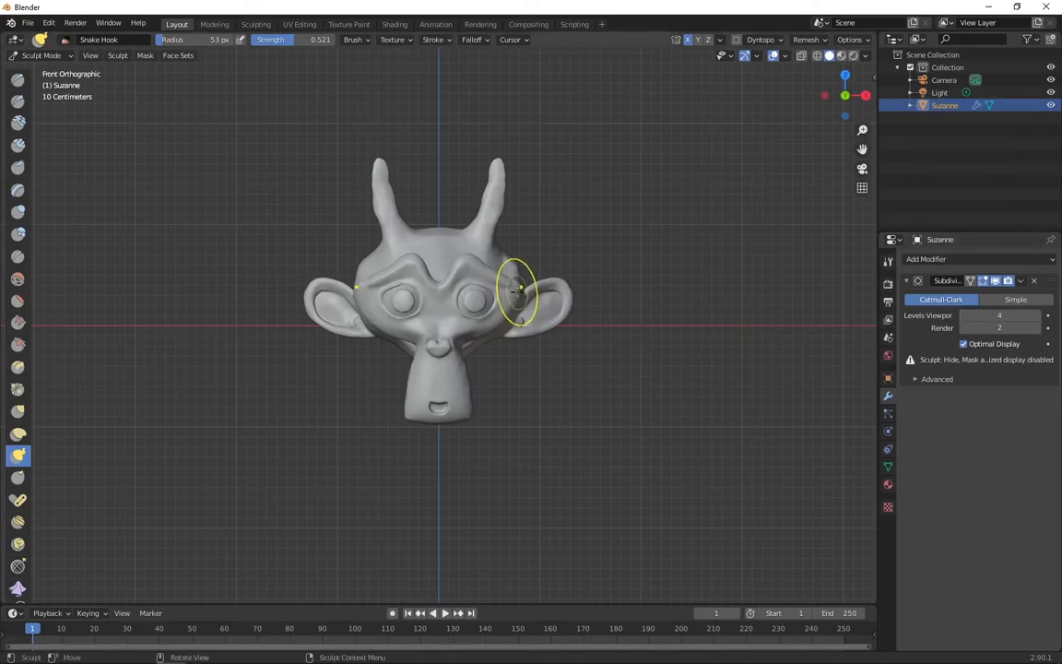
left_click(1020, 284)
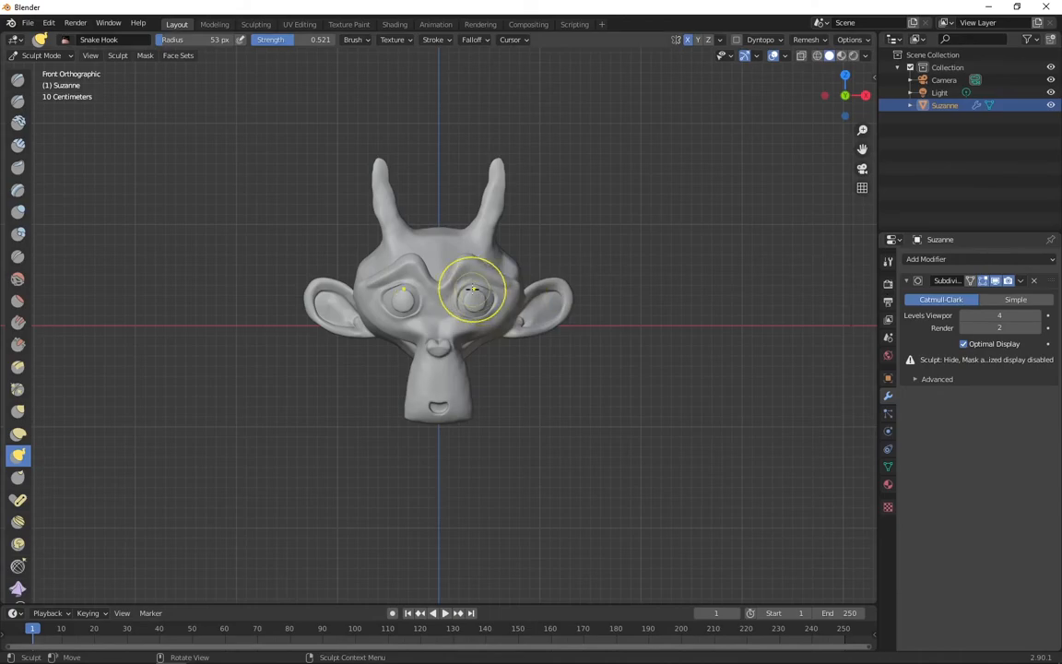
Return to Object Mode and duplicate the horned monkey twice, placing one copy on each side of the original
left_click(41, 56)
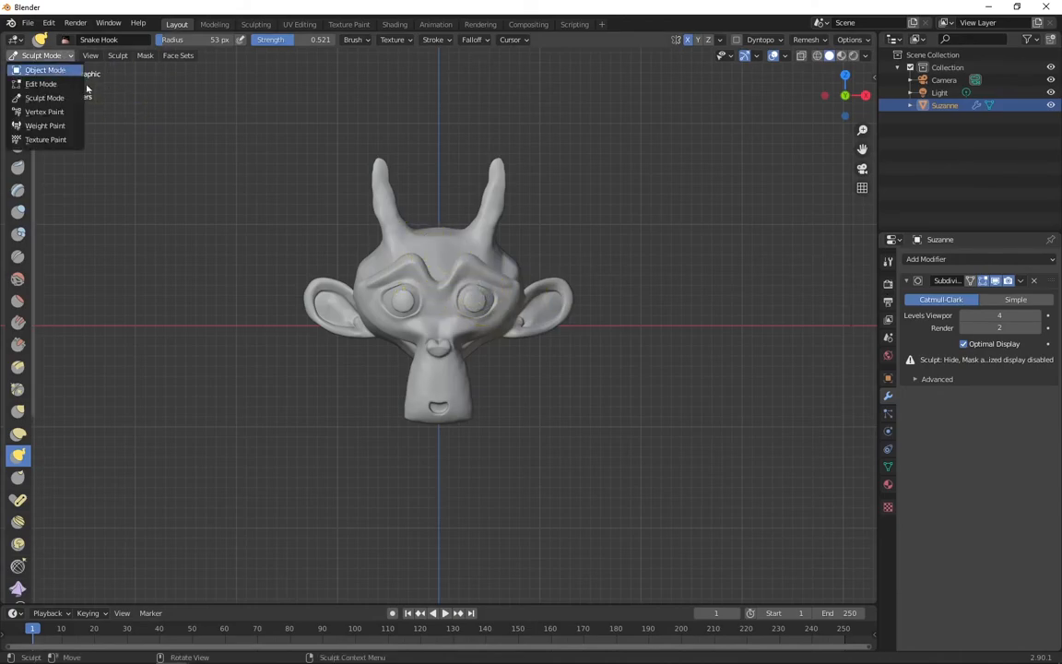
left_click(42, 70)
key("shift+d")
left_click(731, 279)
key("shift+d")
left_click(139, 286)
Enter Sculpt Mode on the left copy and turn off Lock Object Modes
key("ctrl+Tab")
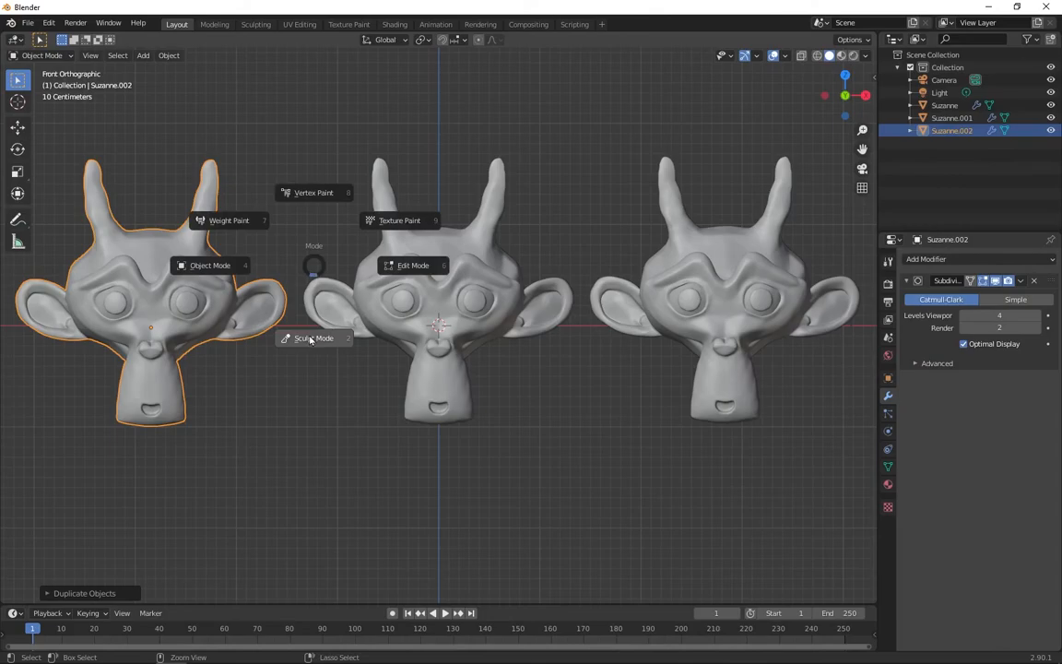
left_click(309, 339)
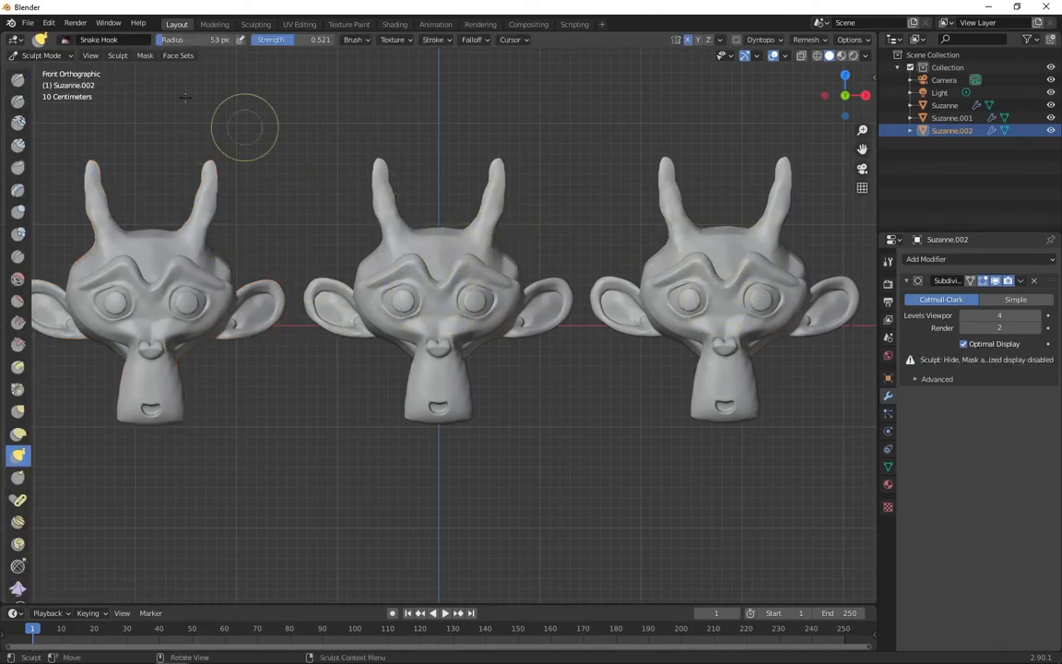
left_click(50, 23)
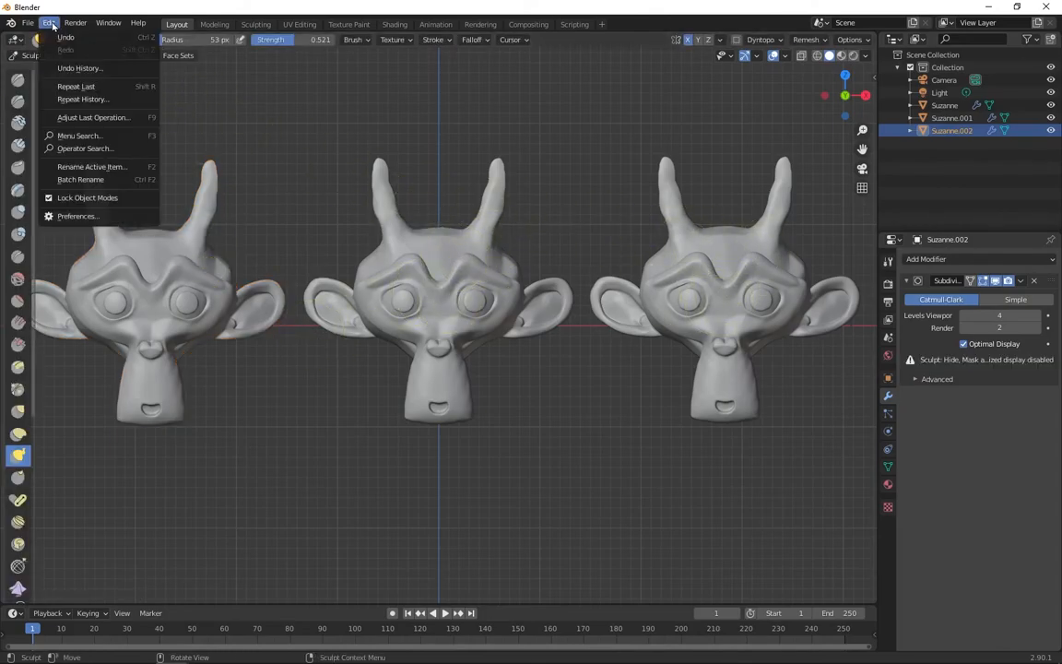
left_click(122, 194)
Switch sculpting to the middle monkey and on to the right copy, selecting each in Object Mode before entering Sculpt Mode
left_click(443, 265)
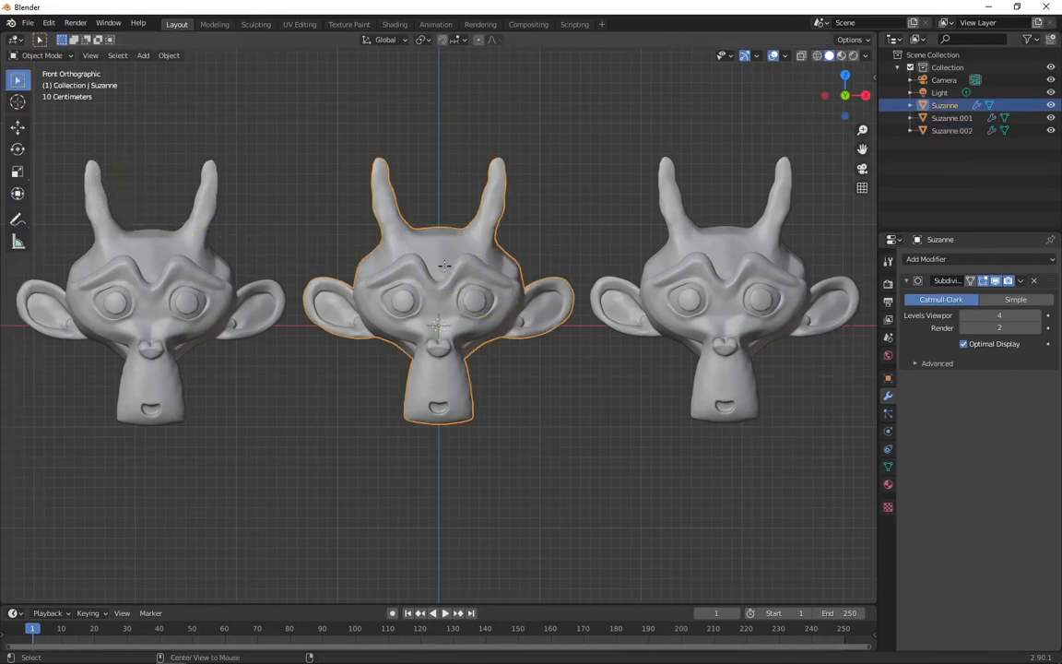
key("ctrl+Tab")
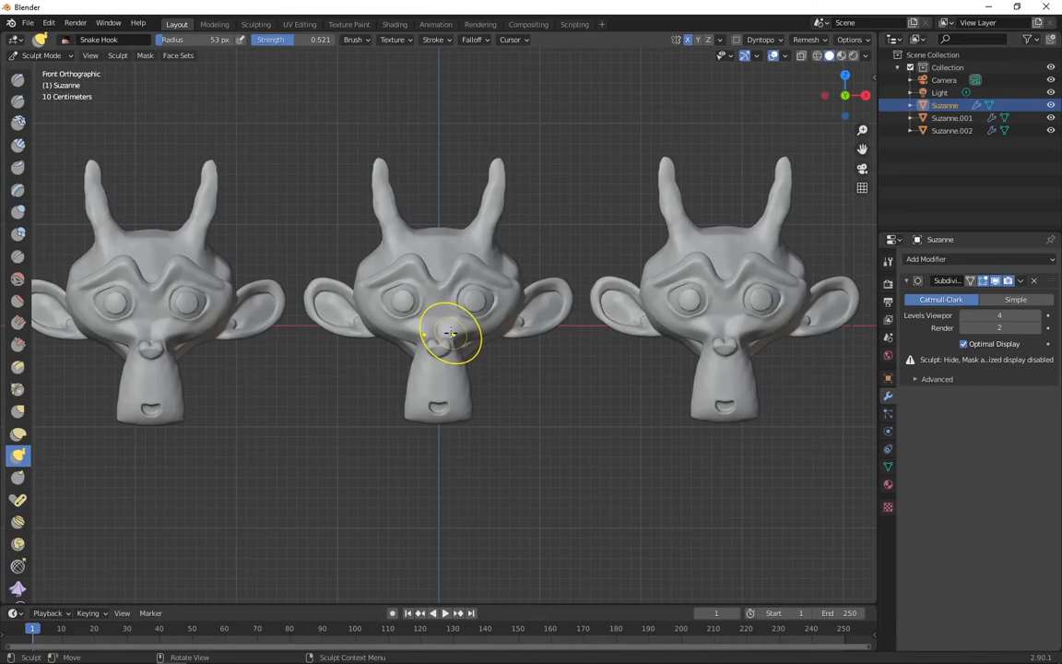
key("ctrl+Tab")
left_click(729, 258)
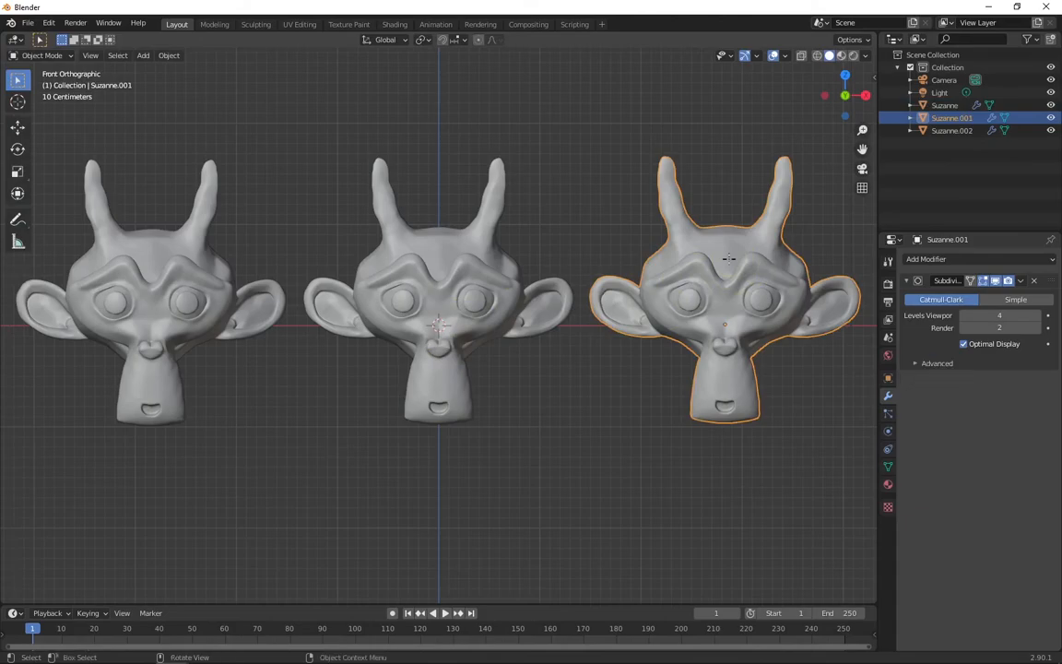
key("ctrl+Tab")
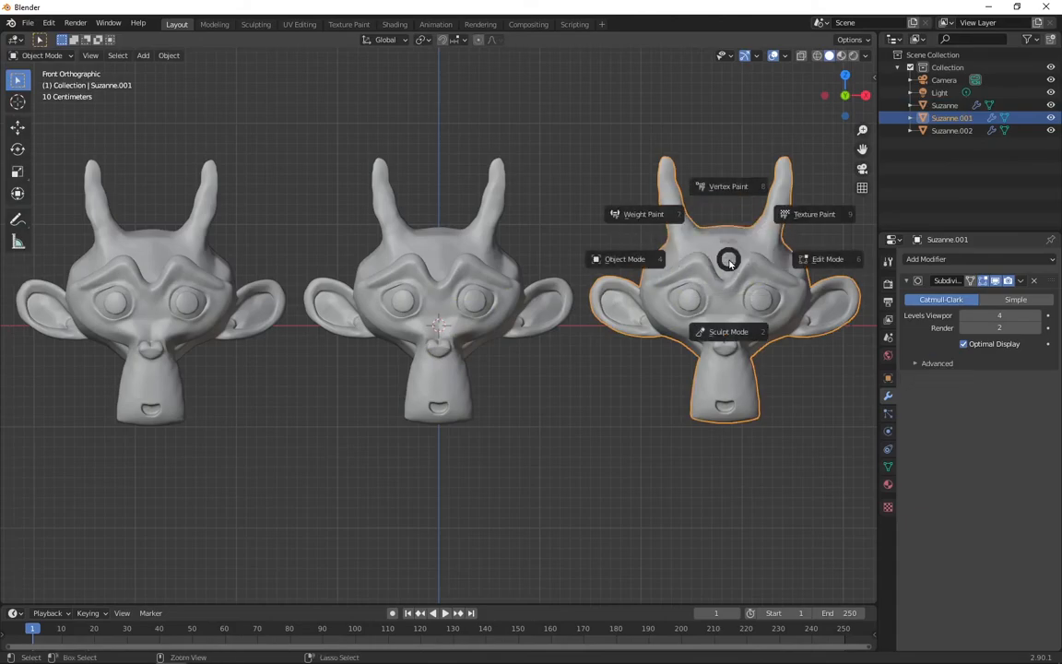
left_click(728, 332)
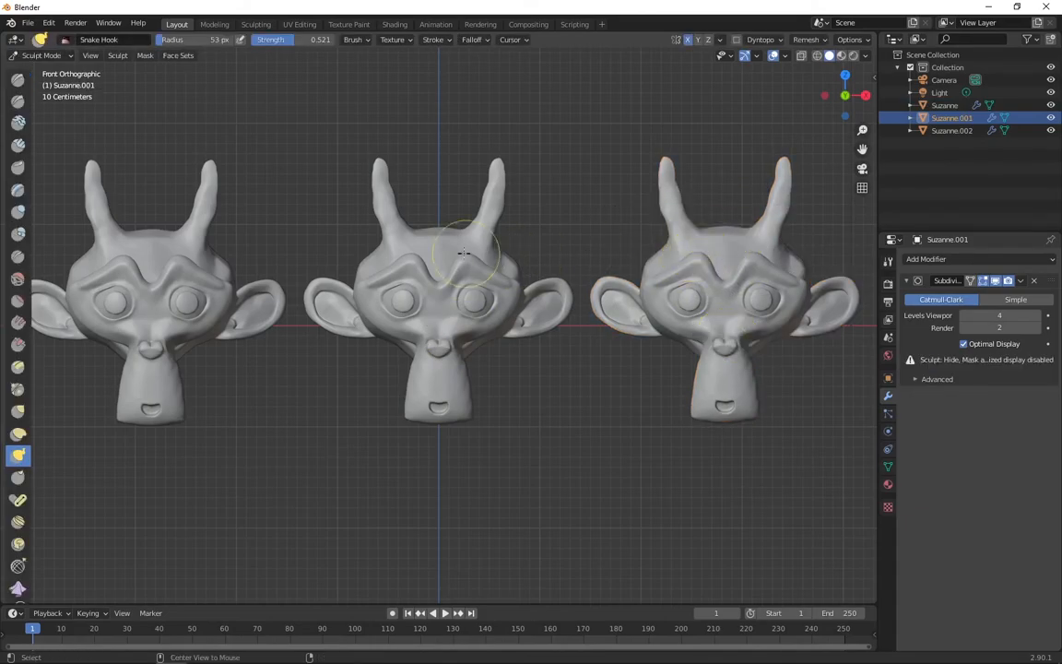
Switch sculpting directly to the left monkey and on to the middle one, pulling each monkey's horn tips upward with Snake Hook
key("alt+q")
left_click_drag(200, 169, 205, 153)
key("alt+q")
left_click_drag(384, 178, 373, 159)
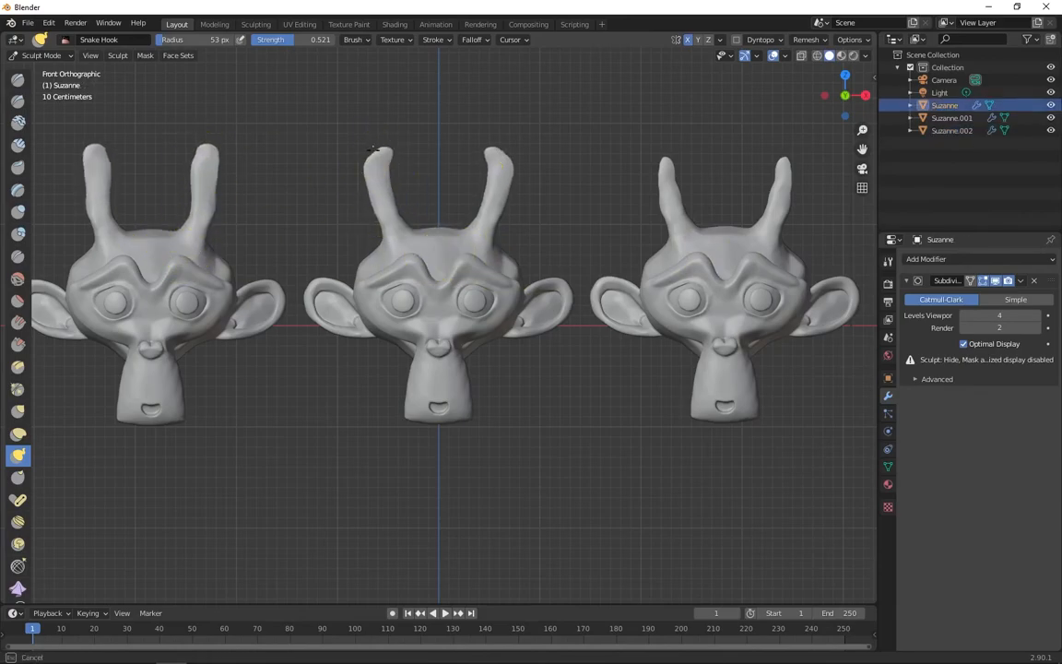
Transfer Sculpt Mode to the right monkey and pull its horns outward with Snake Hook
key("alt+q")
left_click(130, 627)
key("ctrl+z")
mouse_move(671, 194)
left_mouse_down()
mouse_move(652, 164)
mouse_move(640, 188)
left_mouse_up()
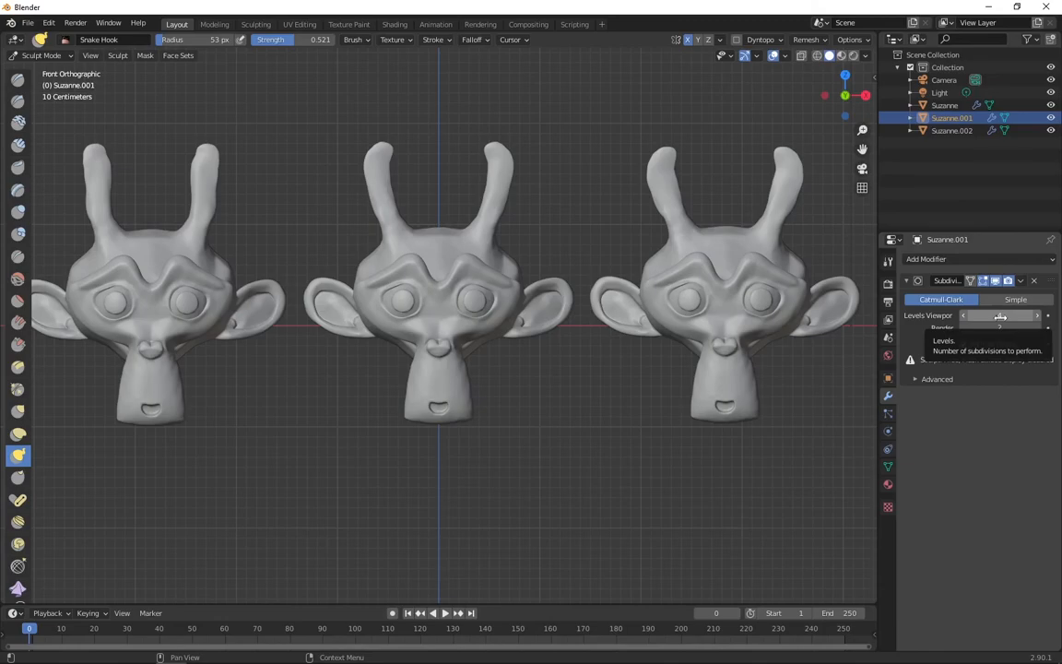
Turn on the wireframe overlay to examine the base mesh of the three monkeys
left_click(784, 56)
left_click(709, 270)
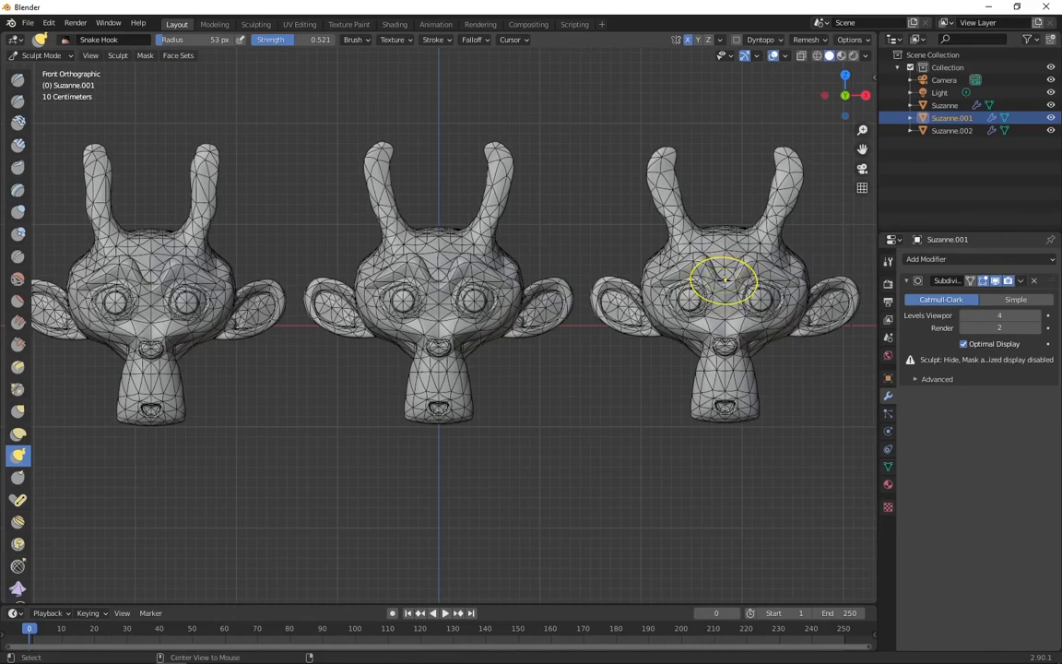
left_click_drag(724, 279, 727, 323)
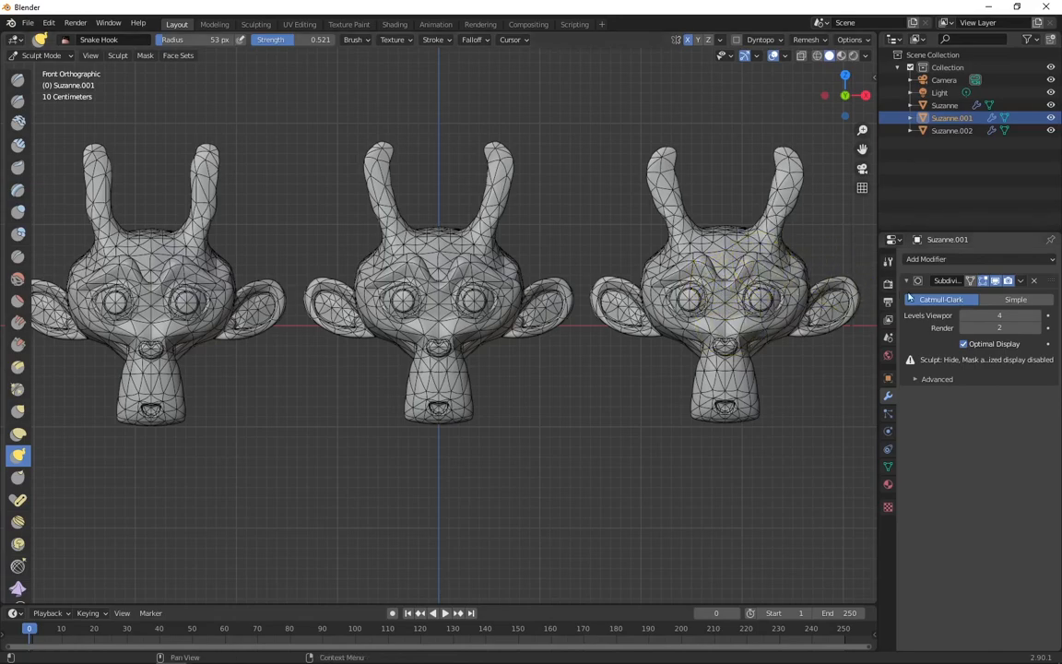
Apply the Subdivision modifier to the right monkey and pull its horn tips upward with Snake Hook
left_click(1020, 280)
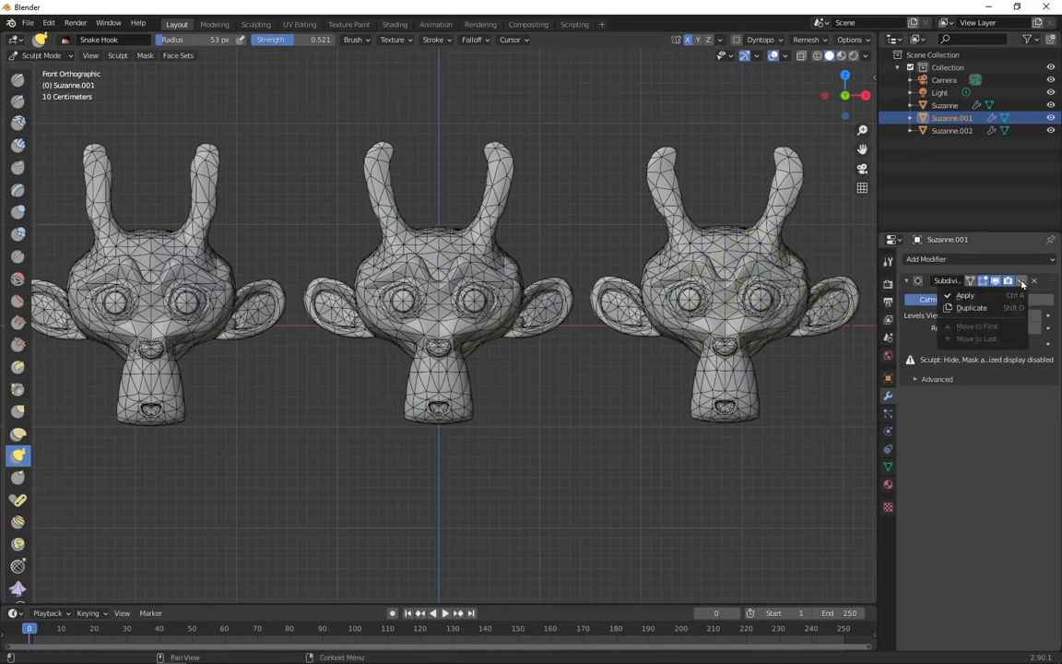
left_click(965, 295)
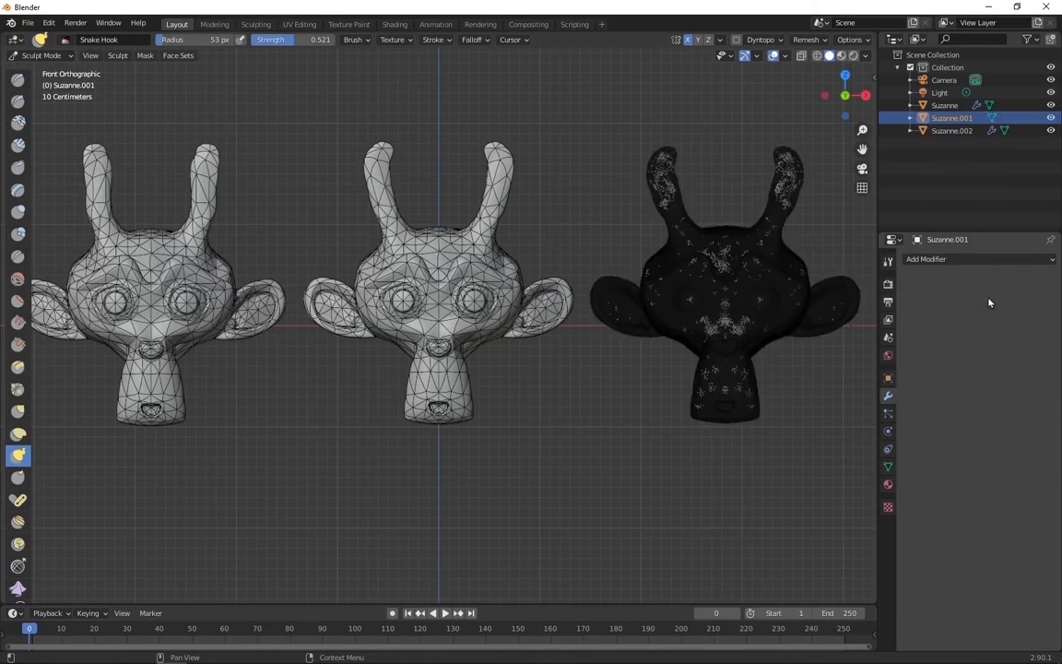
mouse_move(657, 183)
left_mouse_down()
mouse_move(685, 173)
mouse_move(678, 143)
mouse_move(659, 147)
mouse_move(640, 132)
left_mouse_up()
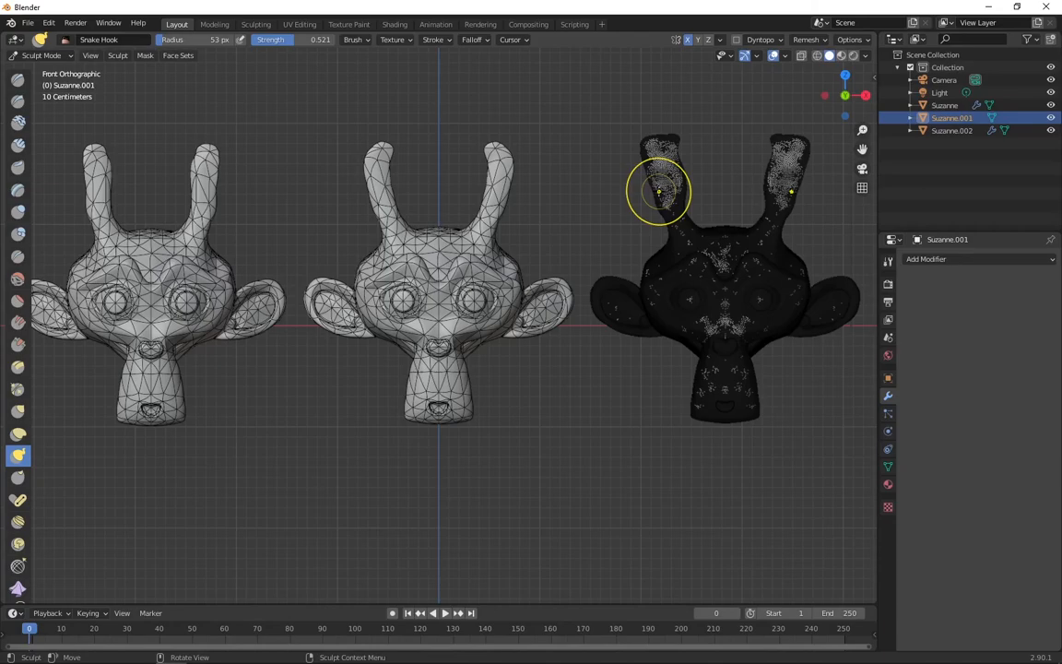
Switch sculpting to the middle monkey to pull its horns up and inward, and to the left monkey to pull its horns outward
left_click(485, 241, "alt")
left_click_drag(498, 174, 481, 143)
left_click(212, 166, "alt")
left_click_drag(209, 159, 240, 166)
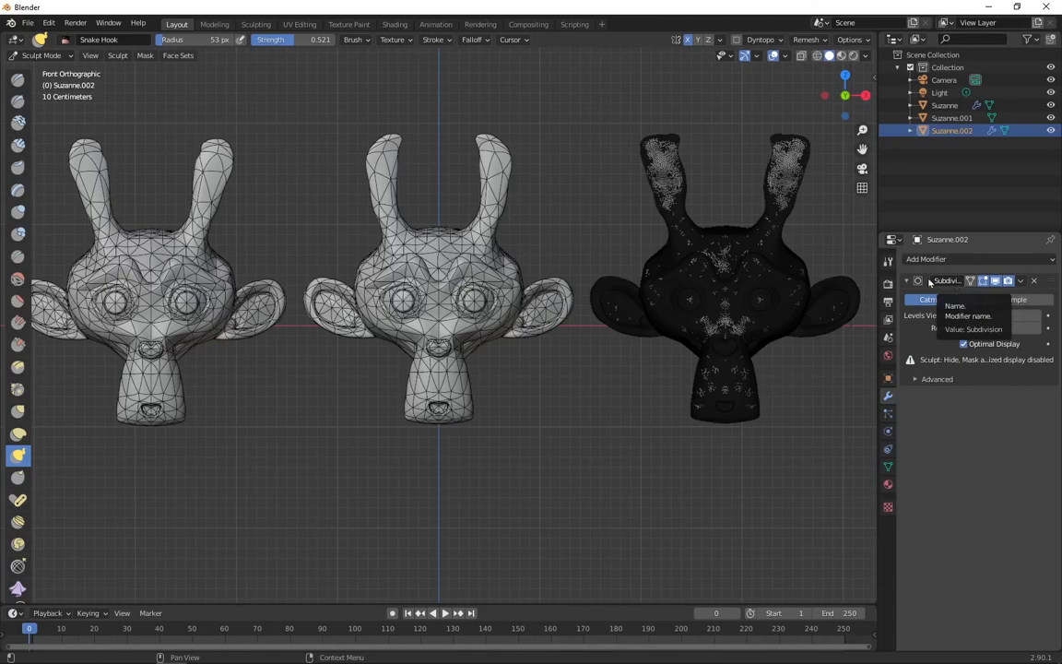
Turn off the wireframe overlay and examine the three sculpted monkeys from an angle
left_click(782, 55)
left_click(638, 269)
middle_click_drag(556, 225, 532, 239)
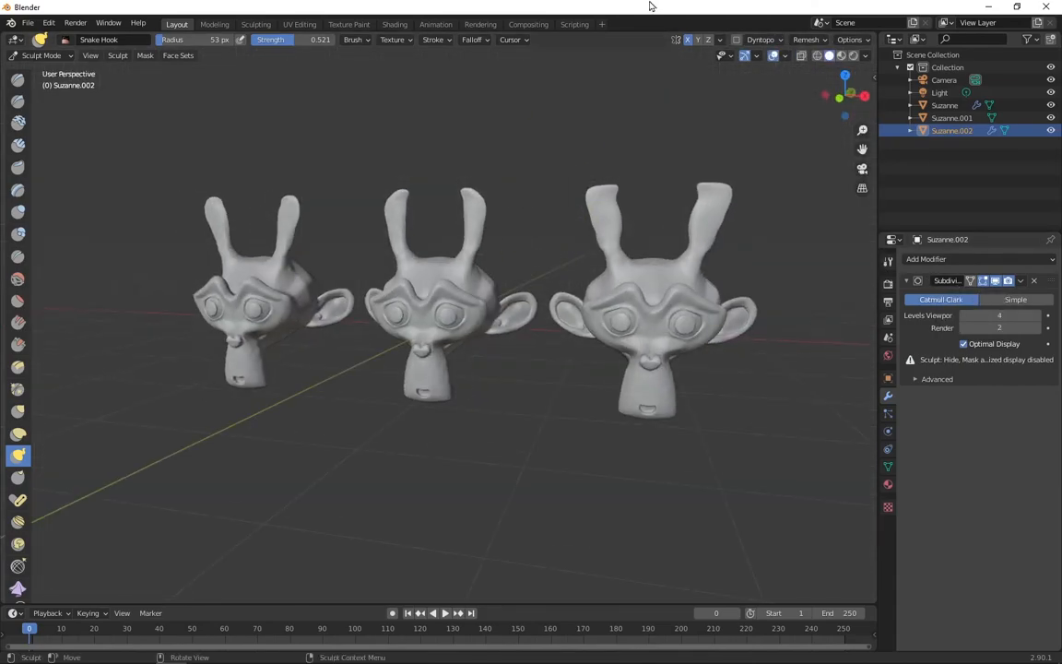